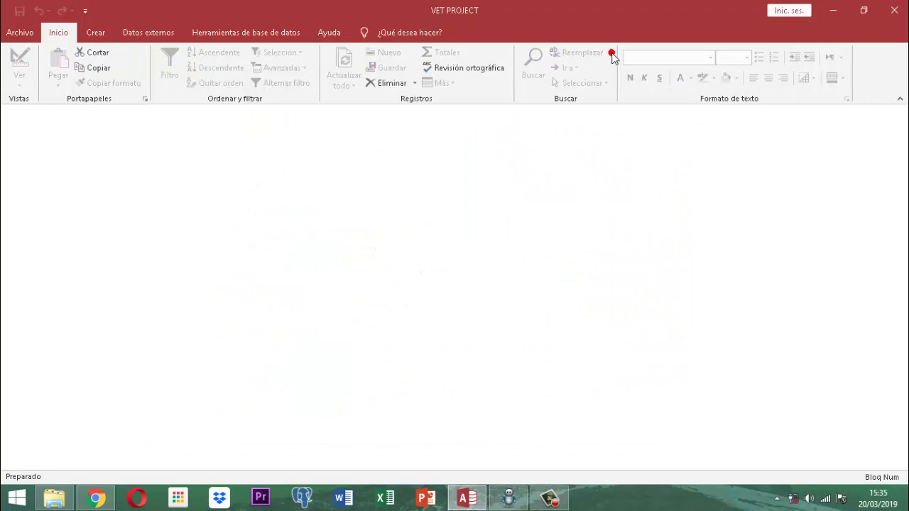
Open Access Options from the File menu and show the Trust Center page.
click(612, 57)
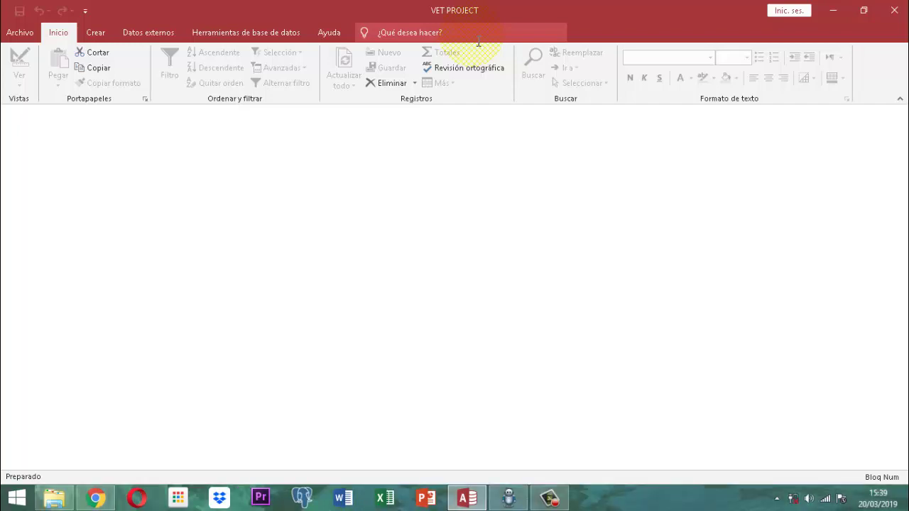
click(21, 33)
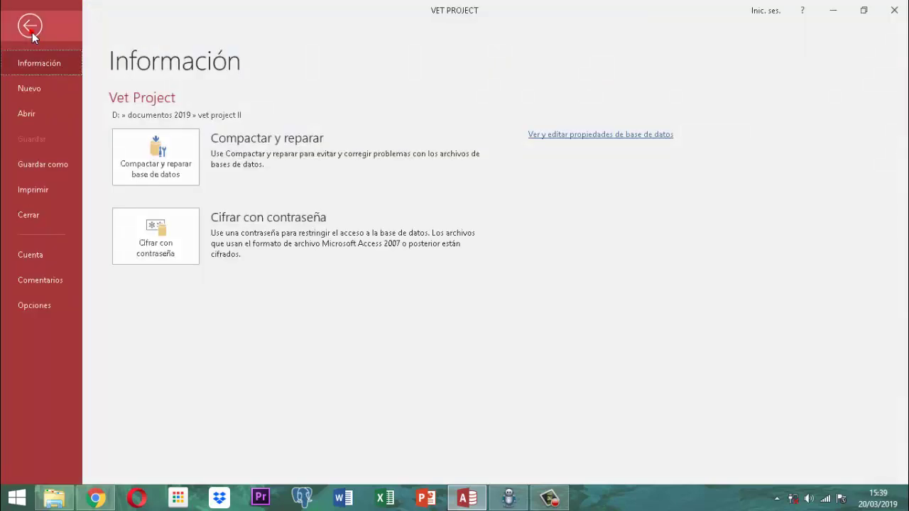
click(25, 305)
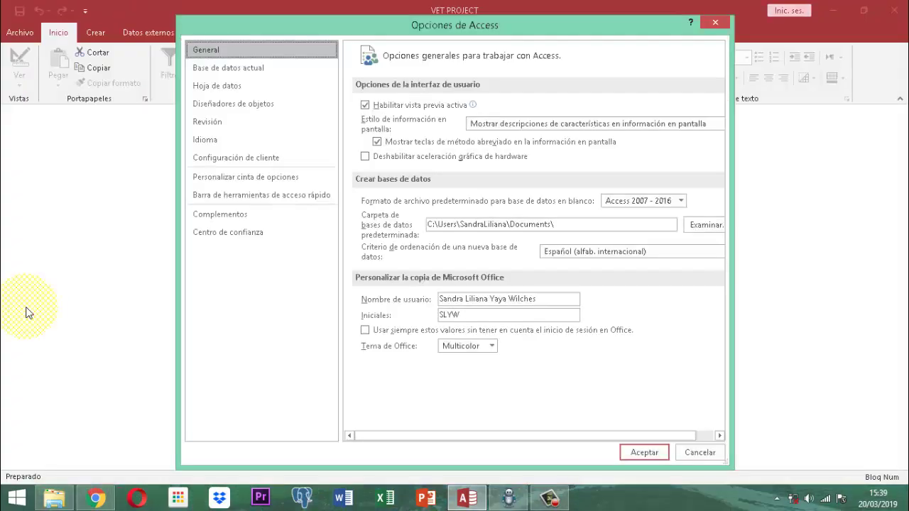
click(238, 235)
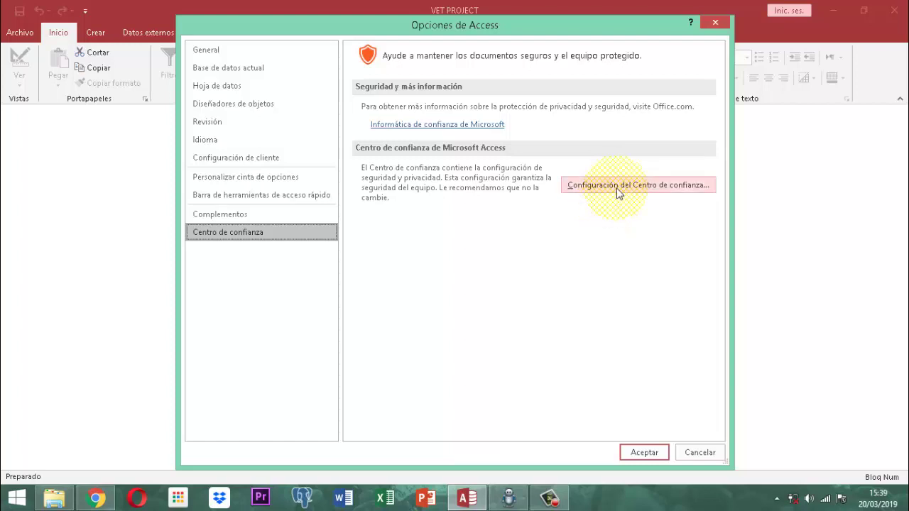
In Trust Center Settings, select the D:\ trusted location and open it for editing.
click(618, 186)
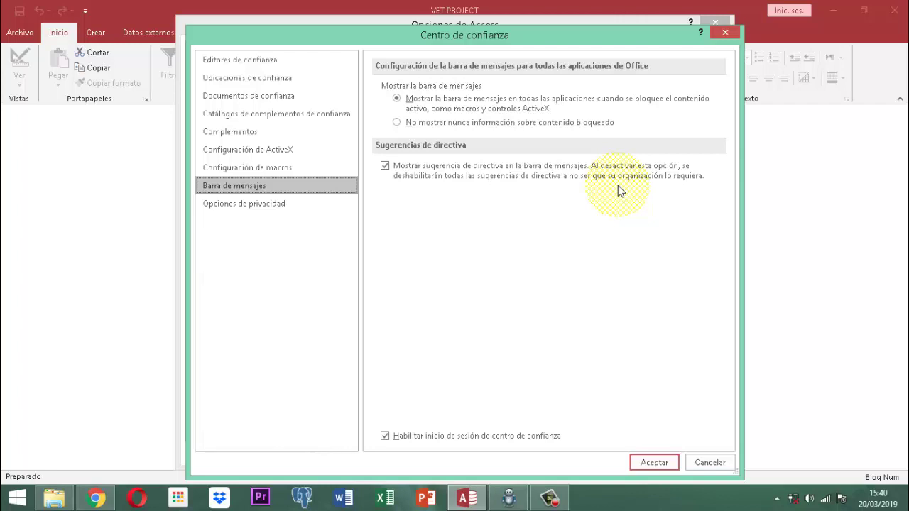
click(258, 83)
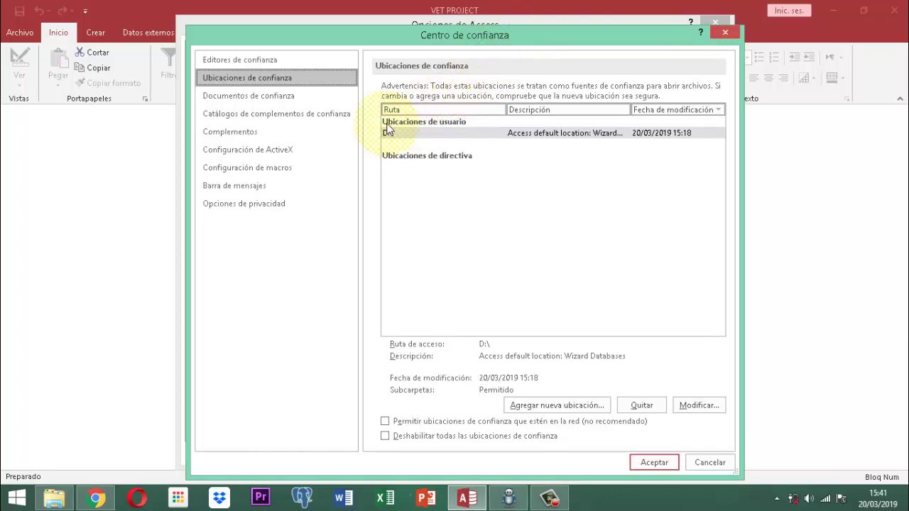
click(435, 139)
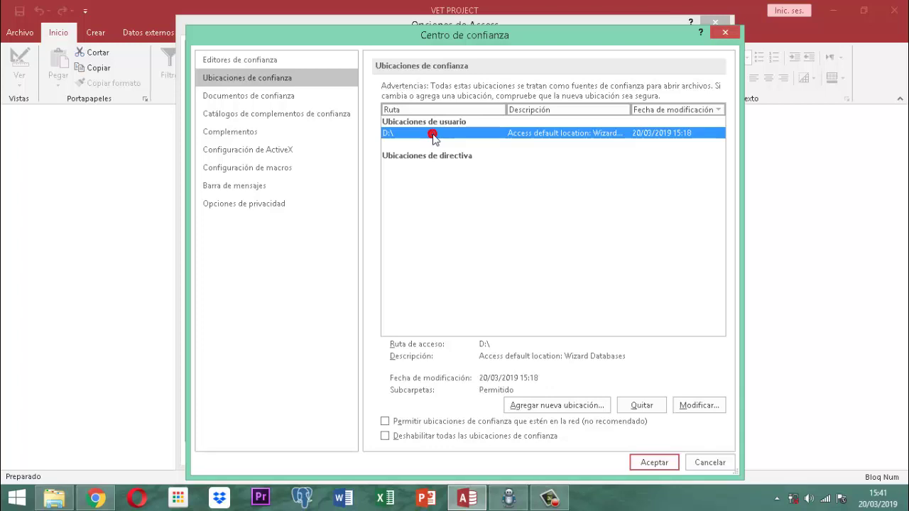
click(433, 135)
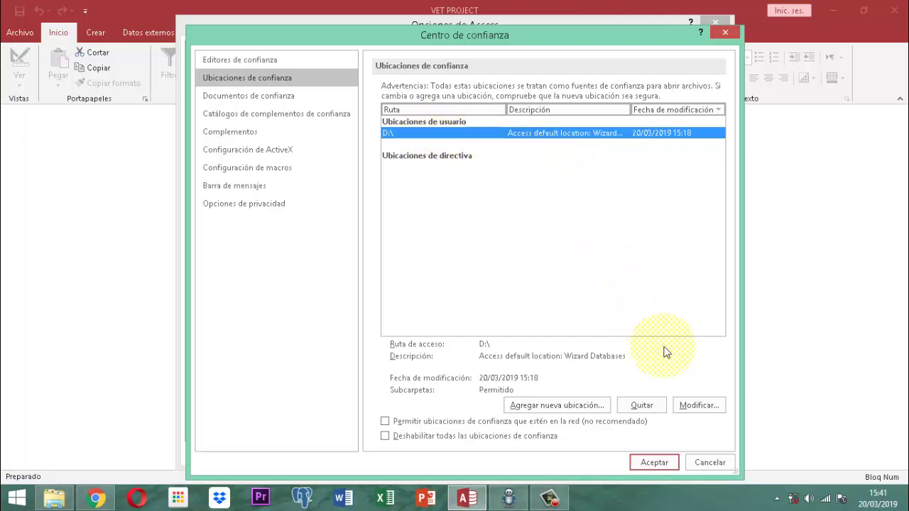
click(712, 415)
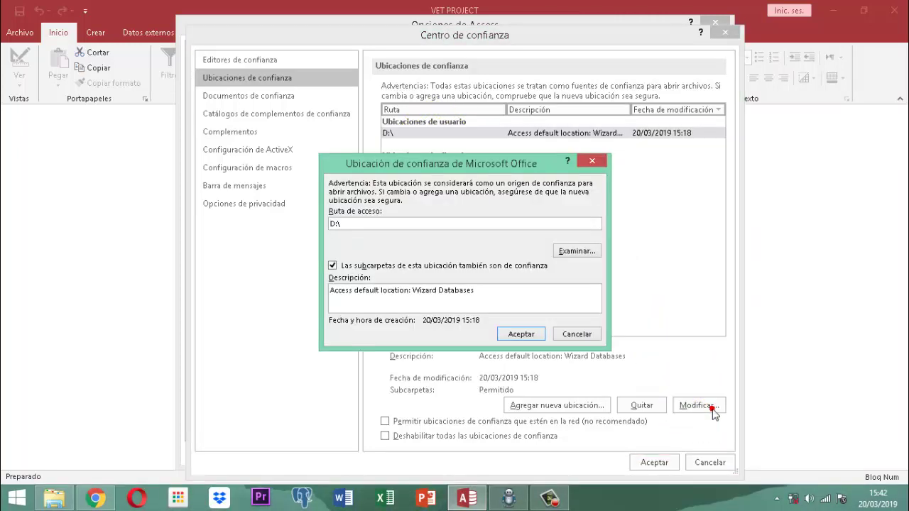
Set the trusted location path to DATA (D:) and also trust its subfolders.
click(579, 256)
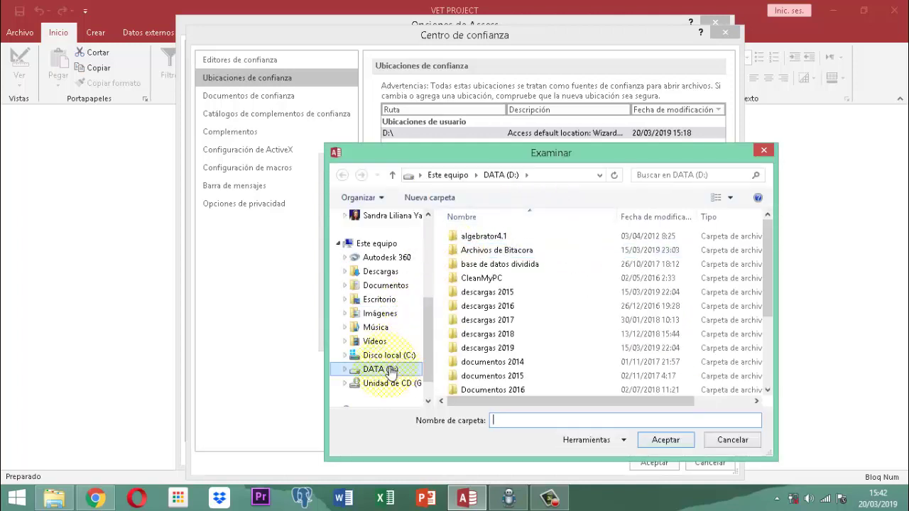
click(390, 370)
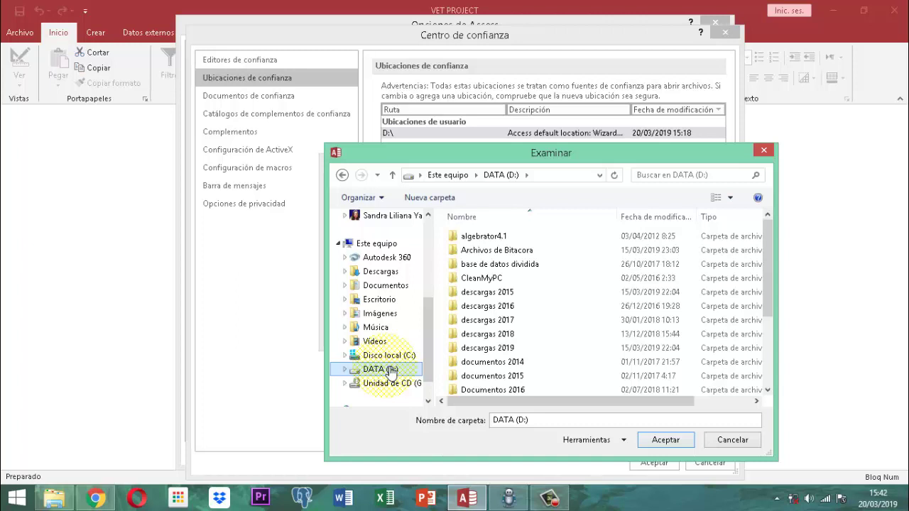
click(385, 367)
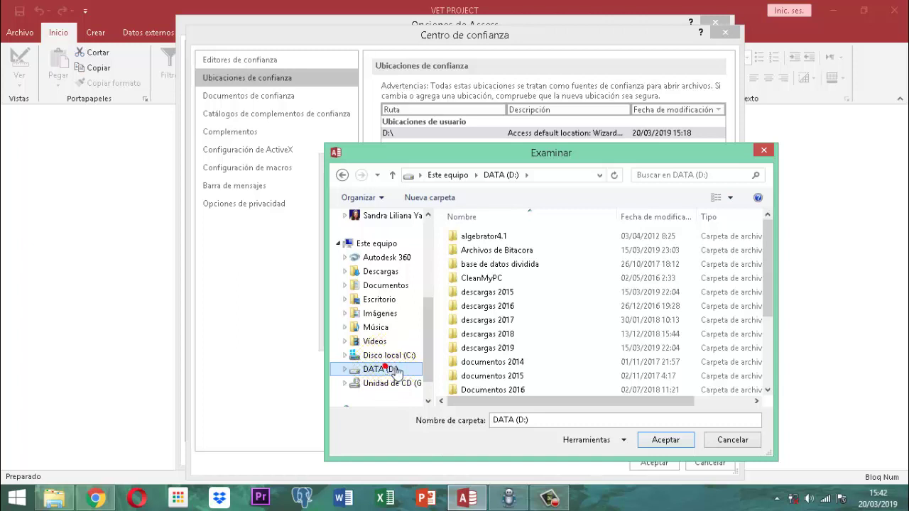
click(657, 441)
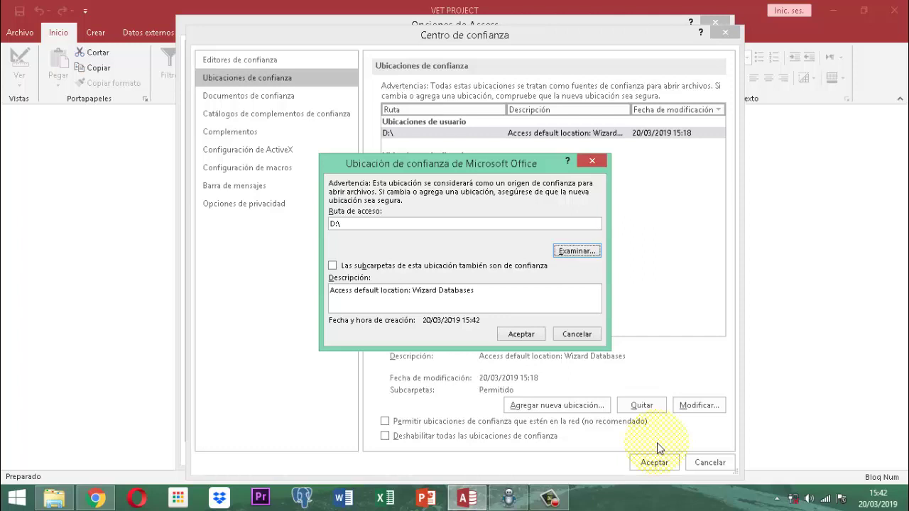
click(333, 267)
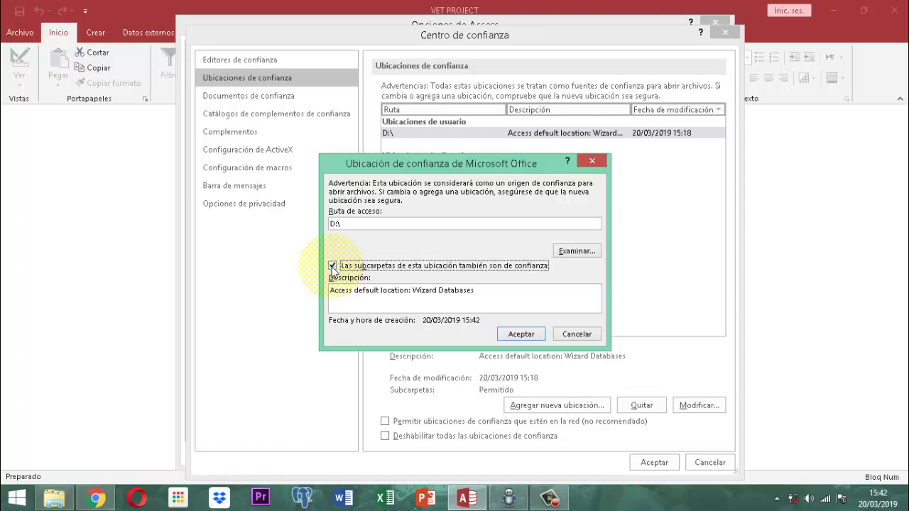
click(520, 334)
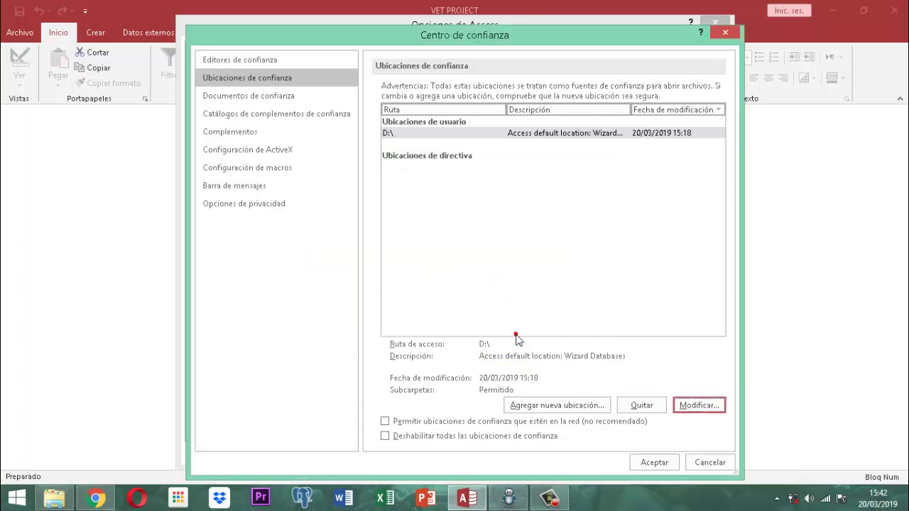
Confirm the Trust Center and Access Options, acknowledge the restart notice, and close VET PROJECT.
click(652, 463)
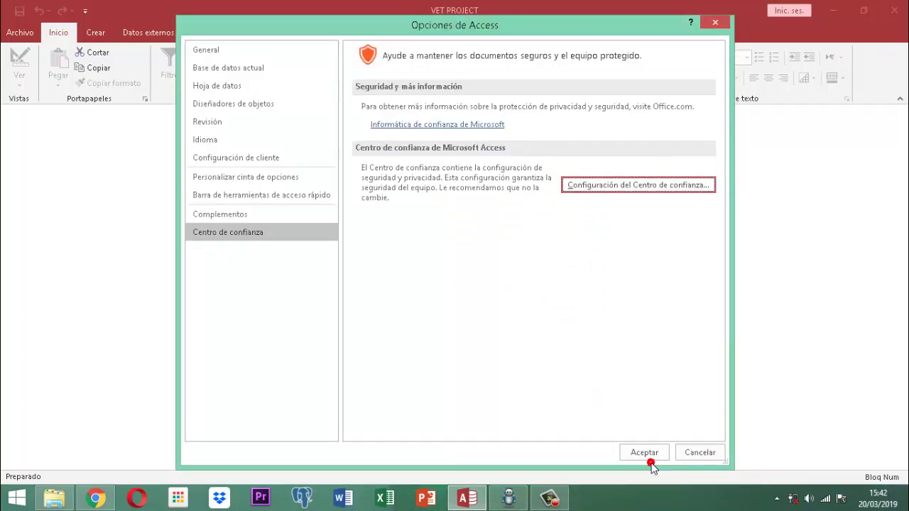
click(650, 454)
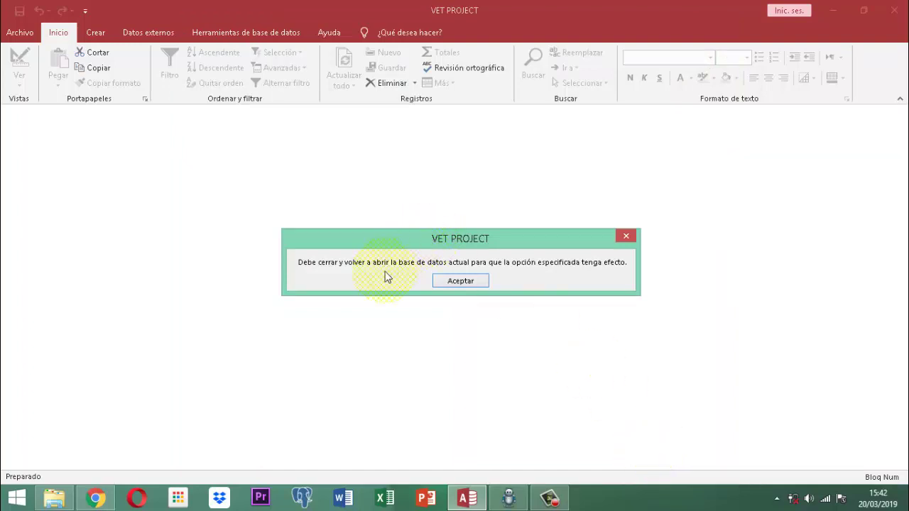
click(456, 281)
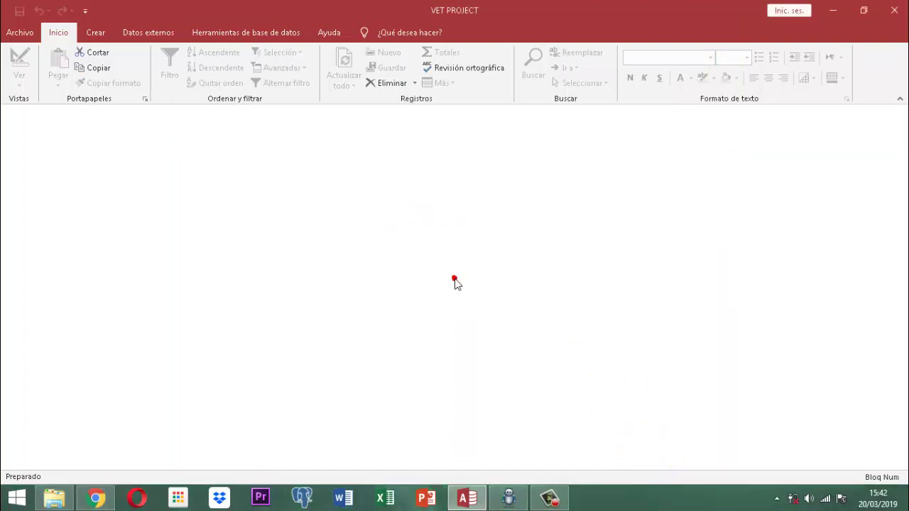
click(893, 11)
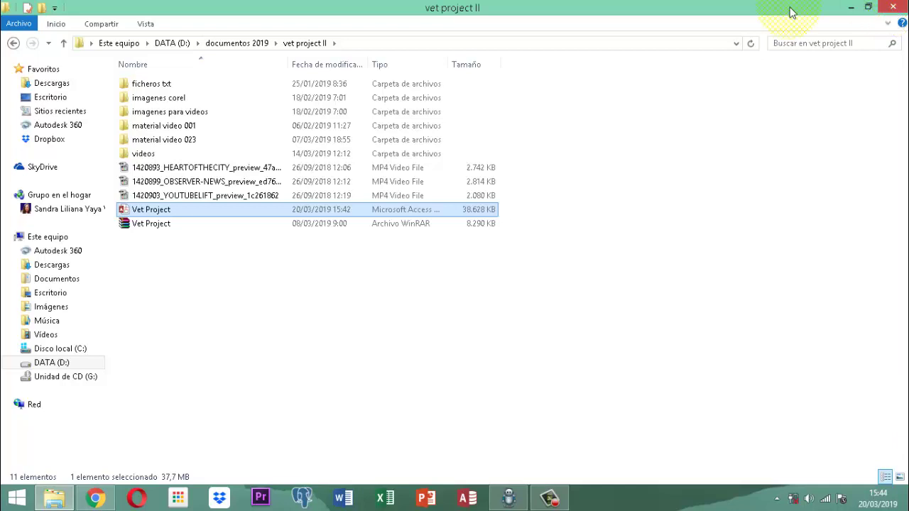
Reopen the Vet Project database file from the vet project II folder.
click(160, 213)
click(169, 248)
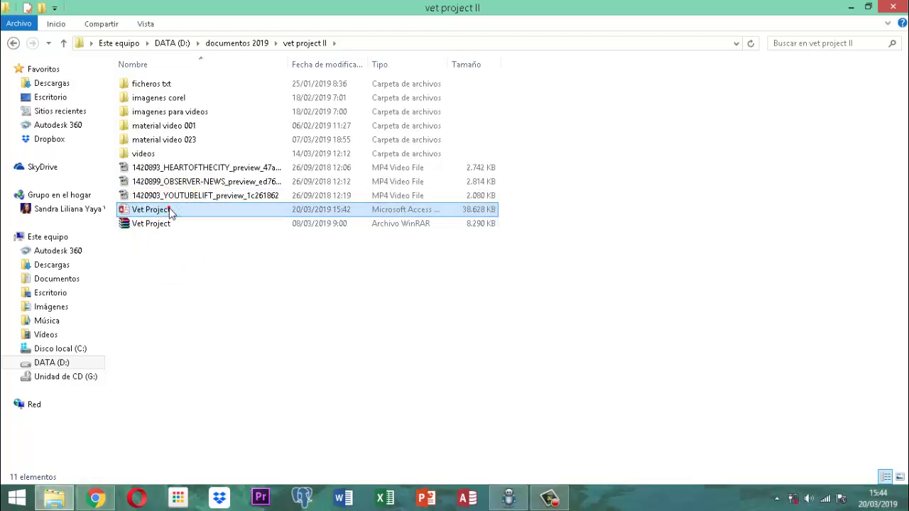
double_click(169, 209)
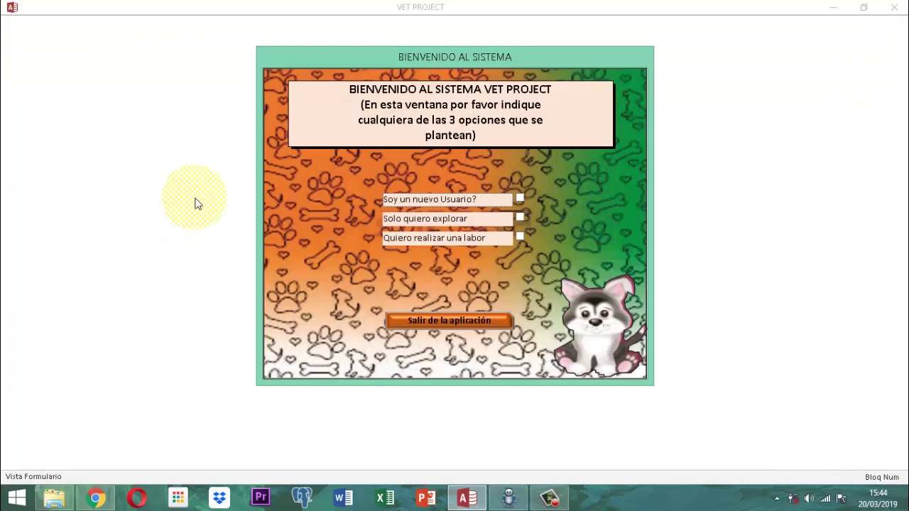
Log in to VET PROJECT by choosing a user, entering the password, and dismissing the notice.
click(520, 238)
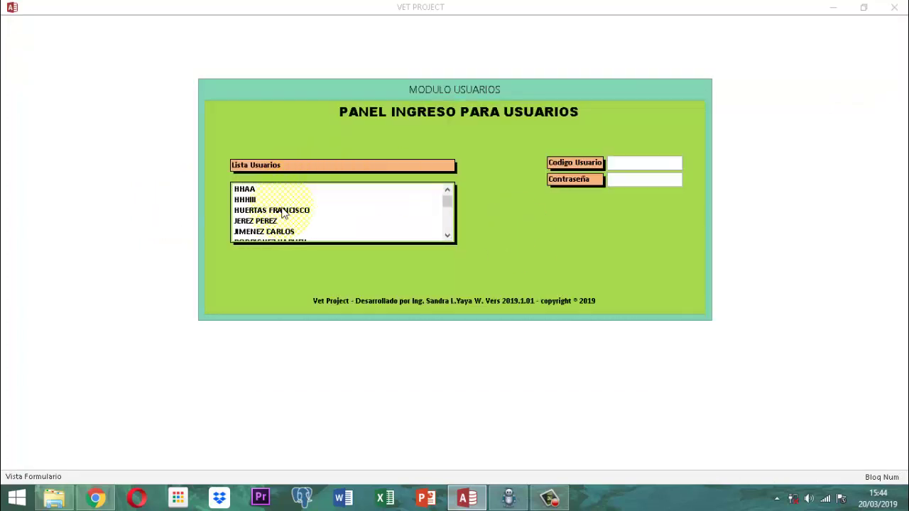
click(264, 232)
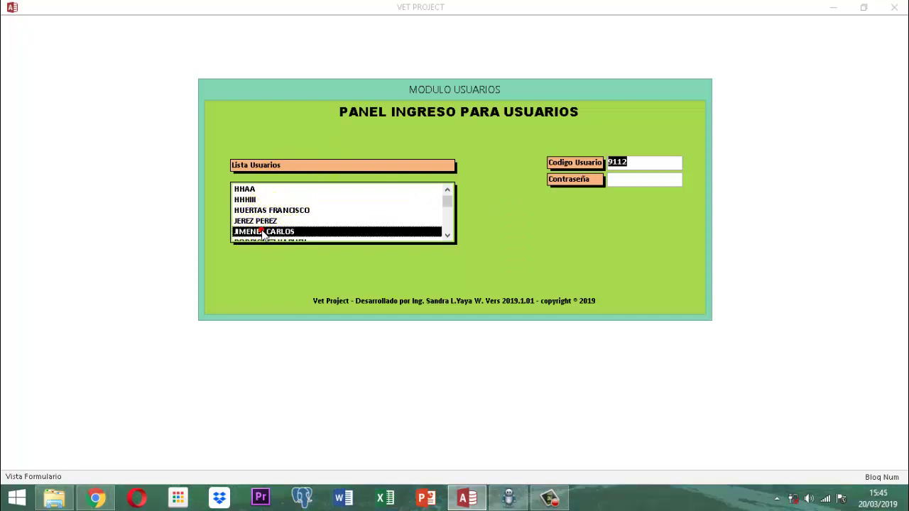
key(Tab)
text(***)
click(262, 234)
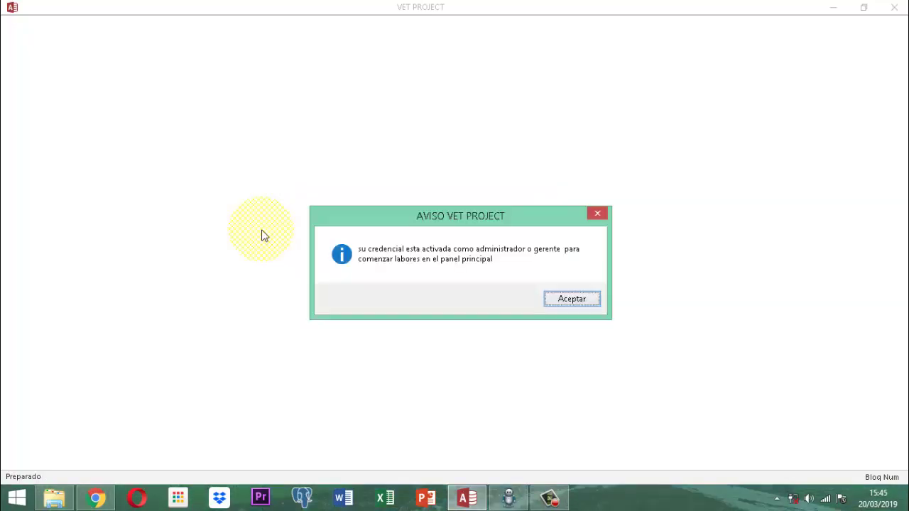
key(Return)
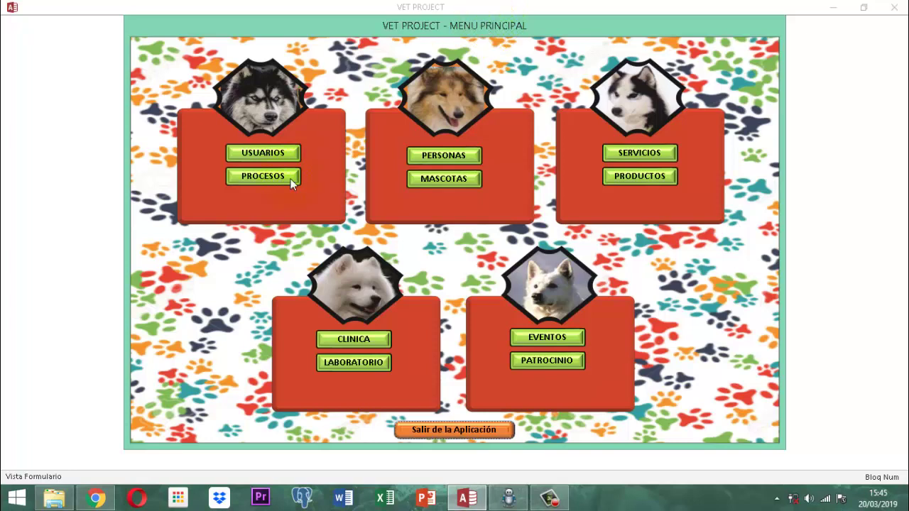
Open and close the users module, then unlock the processes module's option buttons with the access key.
click(282, 155)
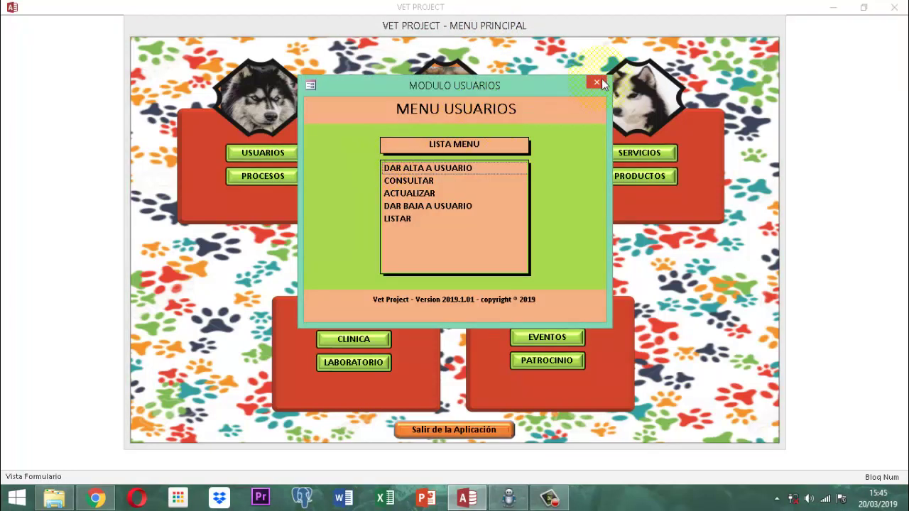
click(602, 81)
click(269, 173)
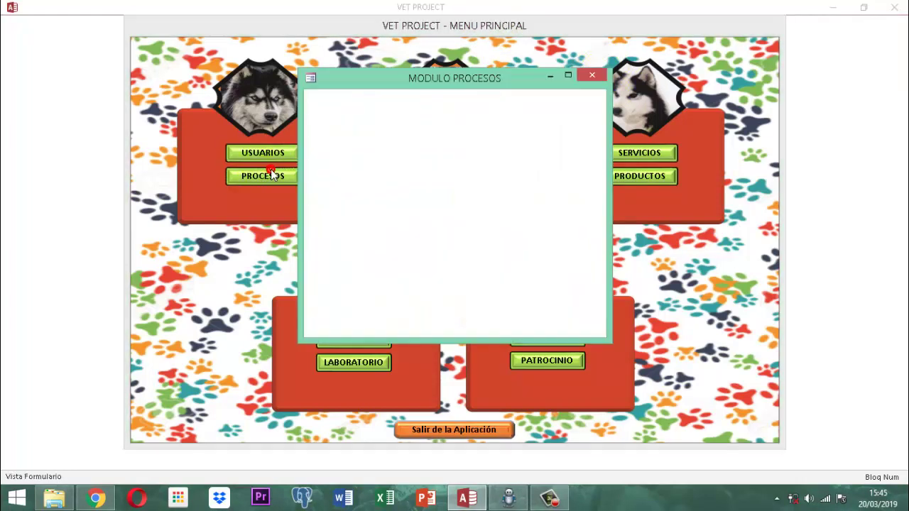
click(439, 134)
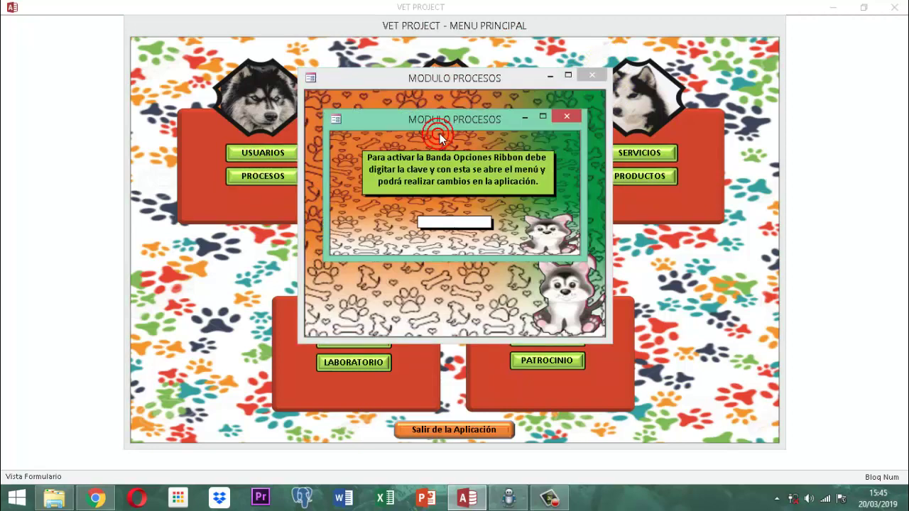
text(1234567)
key(Return)
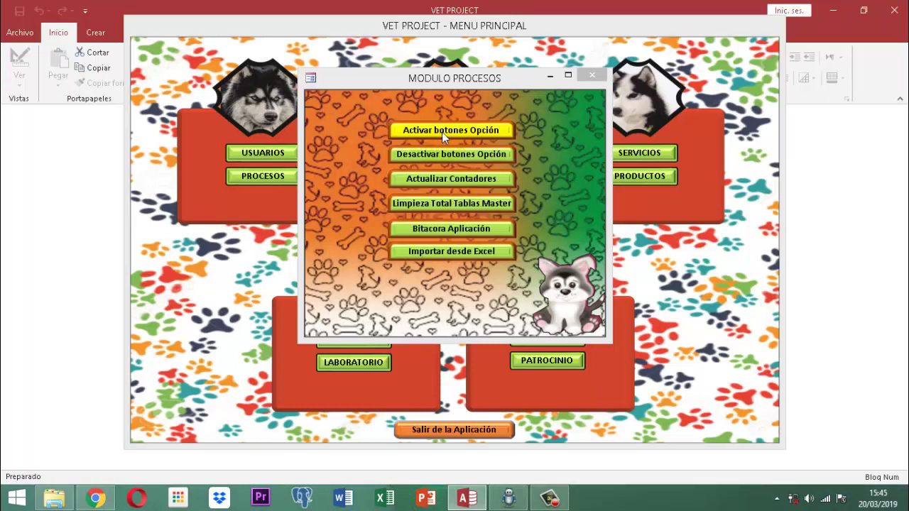
Close the MODULO PROCESOS form, then close the main menu form via its title-bar menu.
click(593, 75)
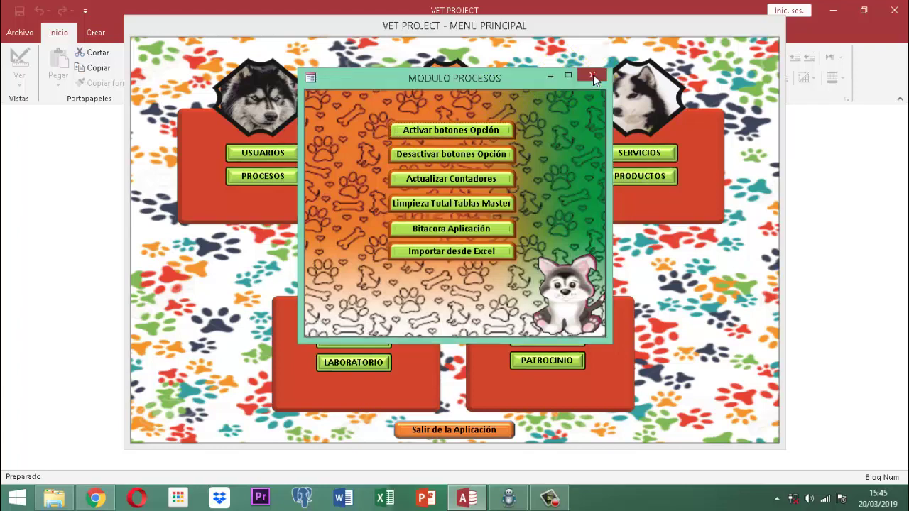
click(593, 75)
right_click(510, 25)
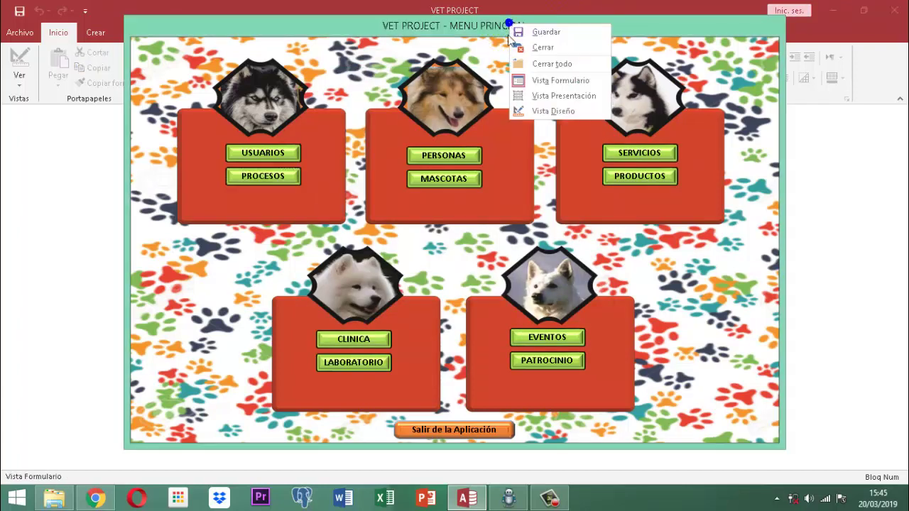
click(527, 47)
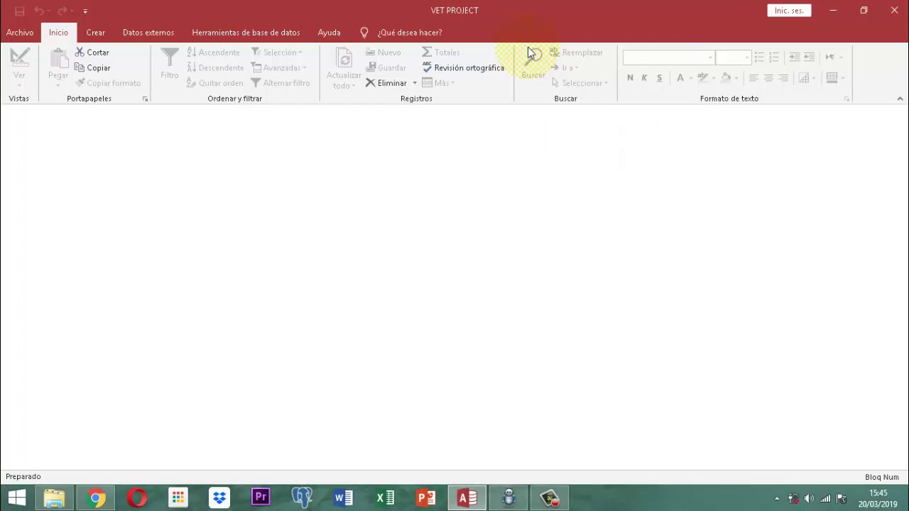
Show the navigation pane with F11.
key(F11)
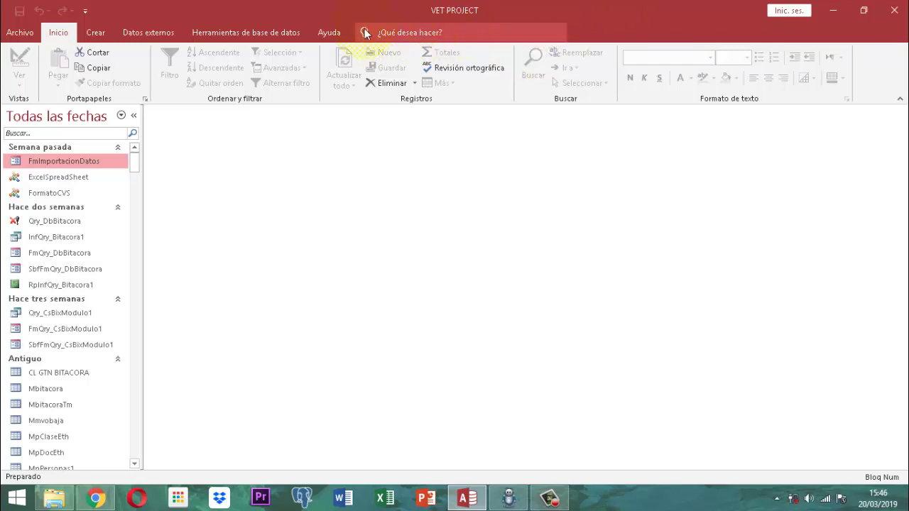
Search Tell Me for 'tablas', then replace the term with 'formularios' to list form actions.
click(384, 35)
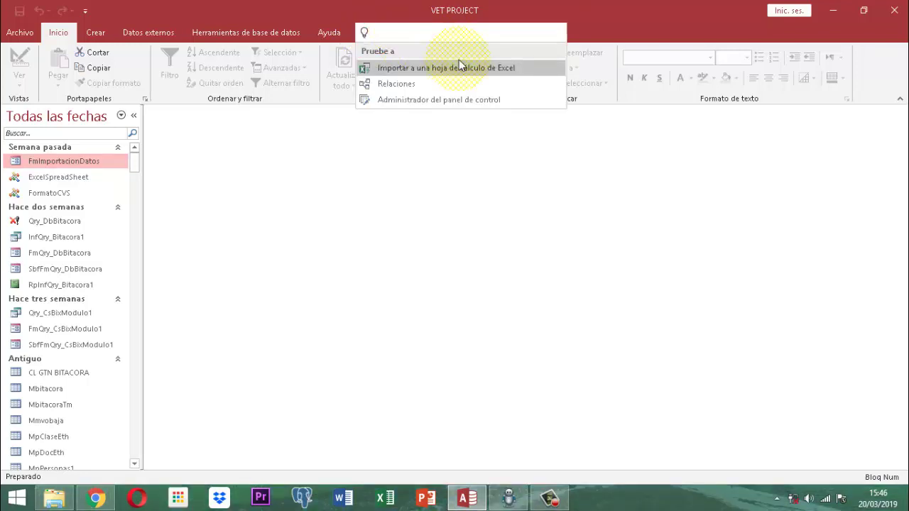
text(t)
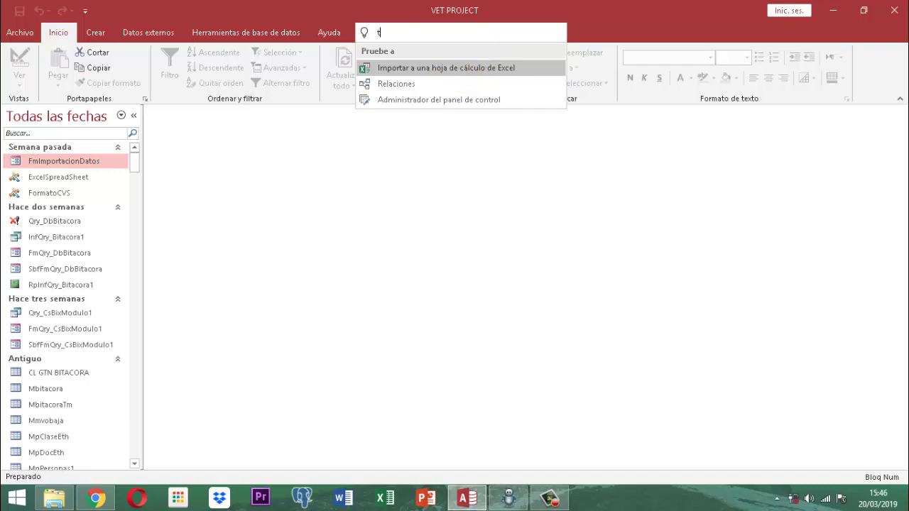
text(ablas)
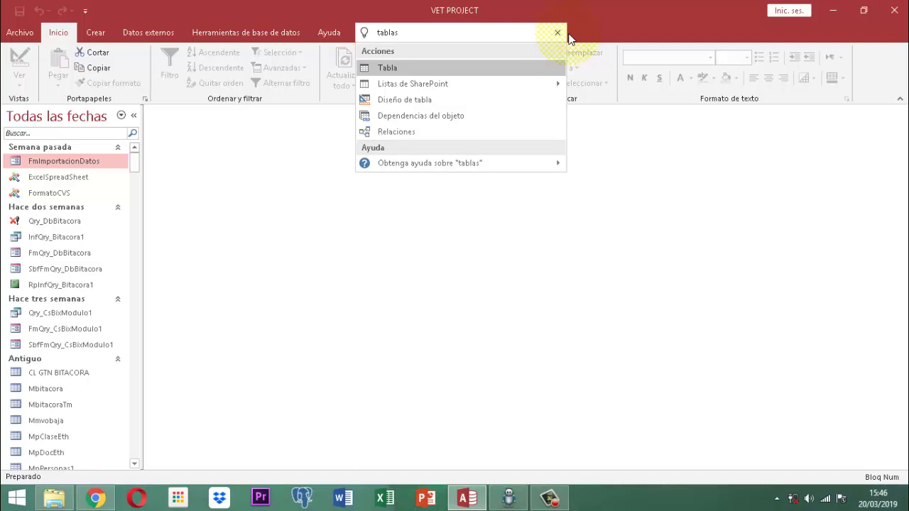
click(423, 33)
double_click(402, 33)
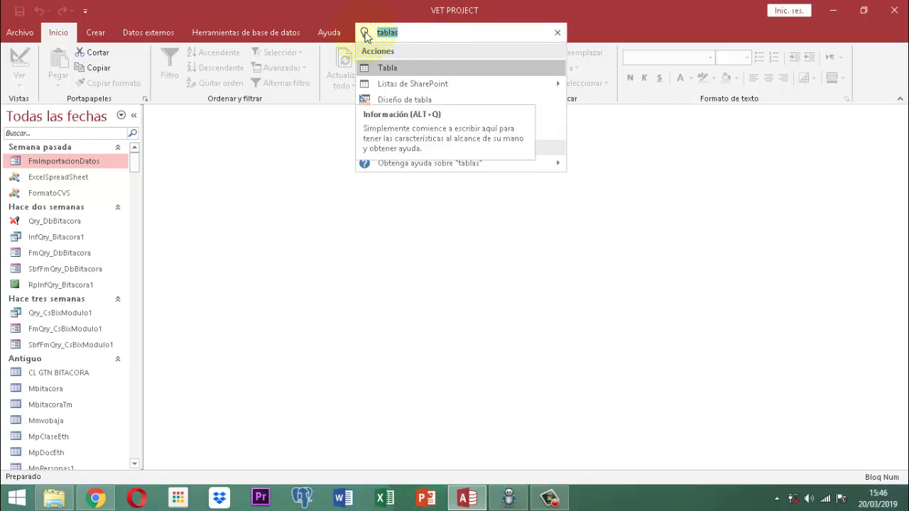
text(formularios)
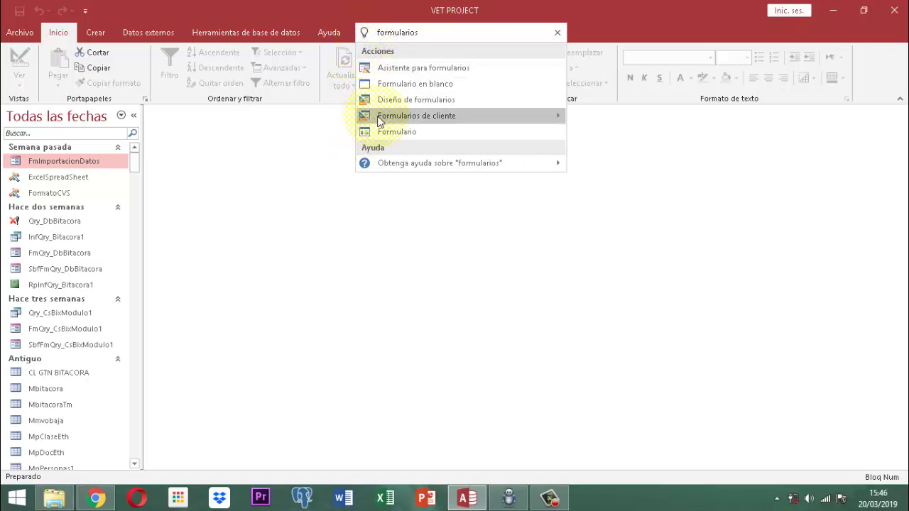
mouse_move(380, 119)
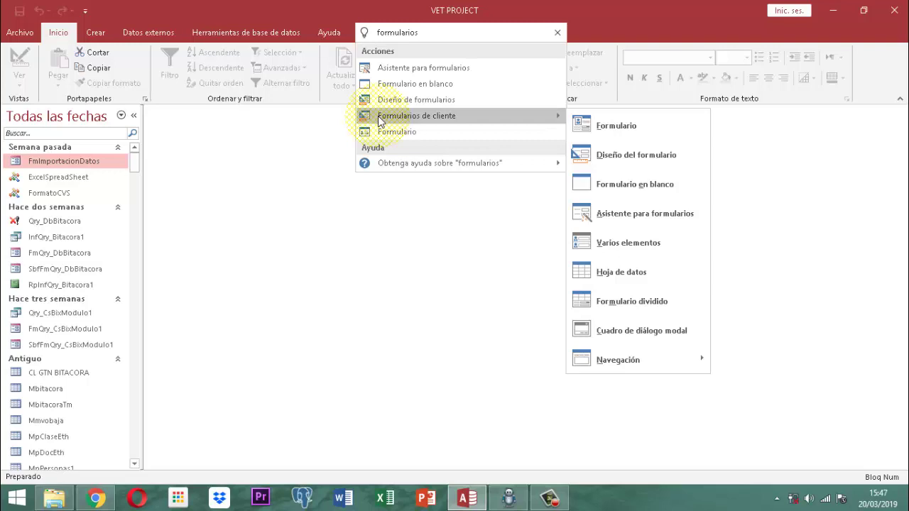
Change the Tell Me search to 'consultas' and browse its suggestions.
click(399, 34)
drag(461, 32, 367, 37)
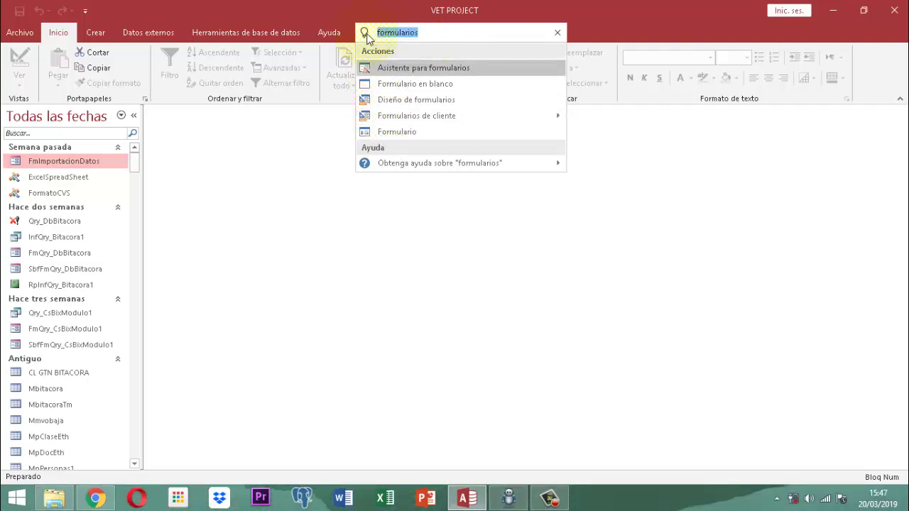
text(consultas)
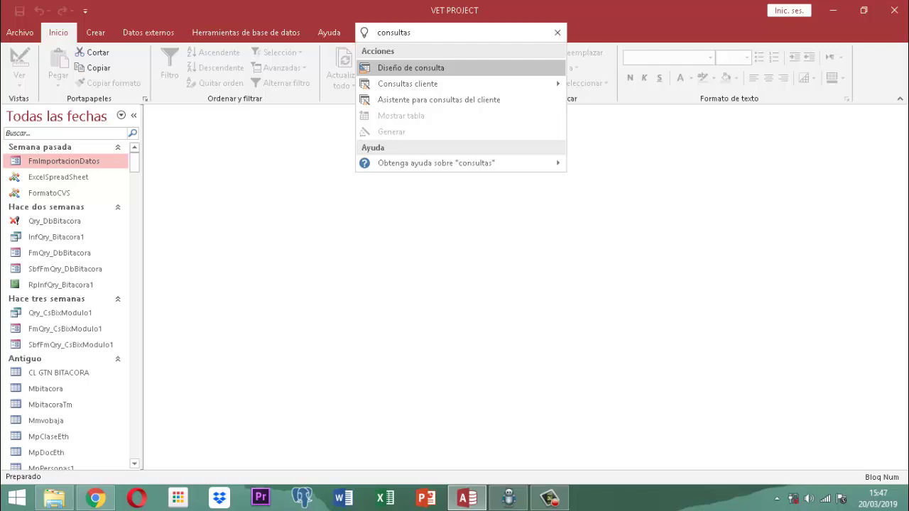
mouse_move(425, 84)
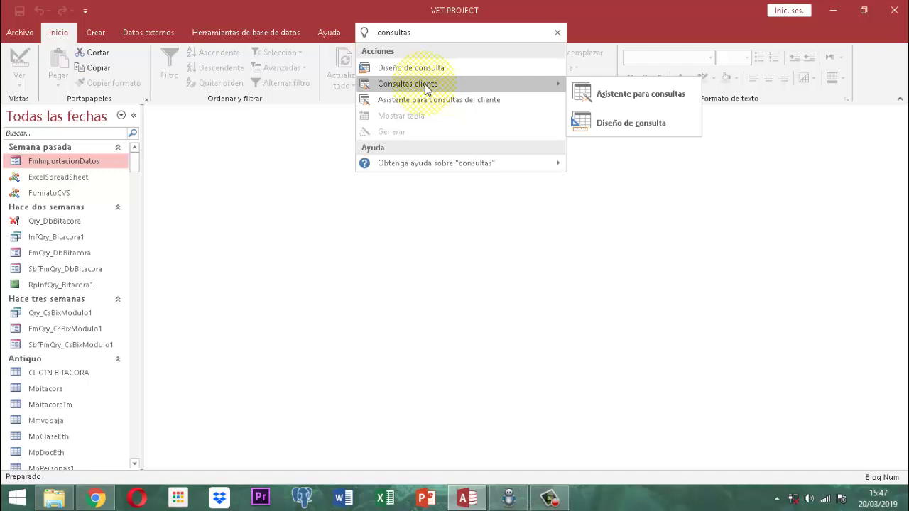
Change the search to 'informes', then dismiss the suggestions.
click(426, 34)
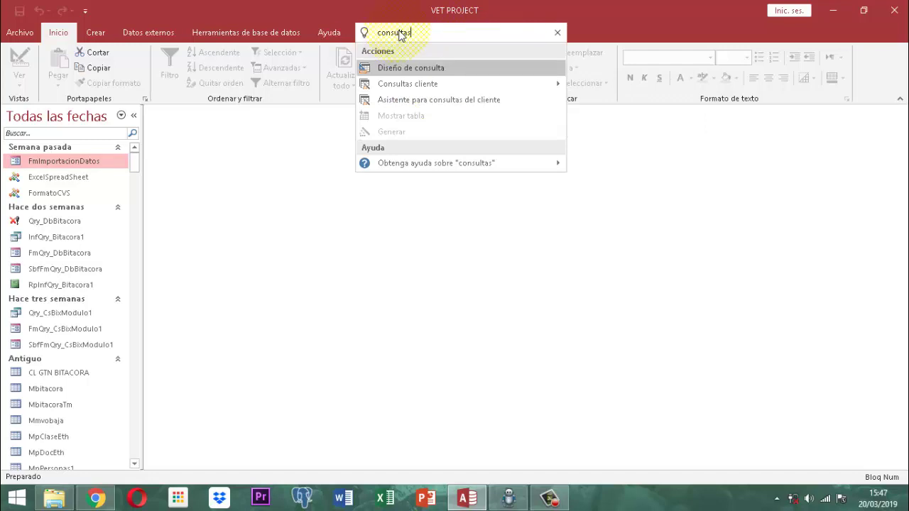
click(434, 34)
key(BackSpace)
key(BackSpace)
key(BackSpace)
key(BackSpace)
key(BackSpace)
key(BackSpace)
key(BackSpace)
key(BackSpace)
key(BackSpace)
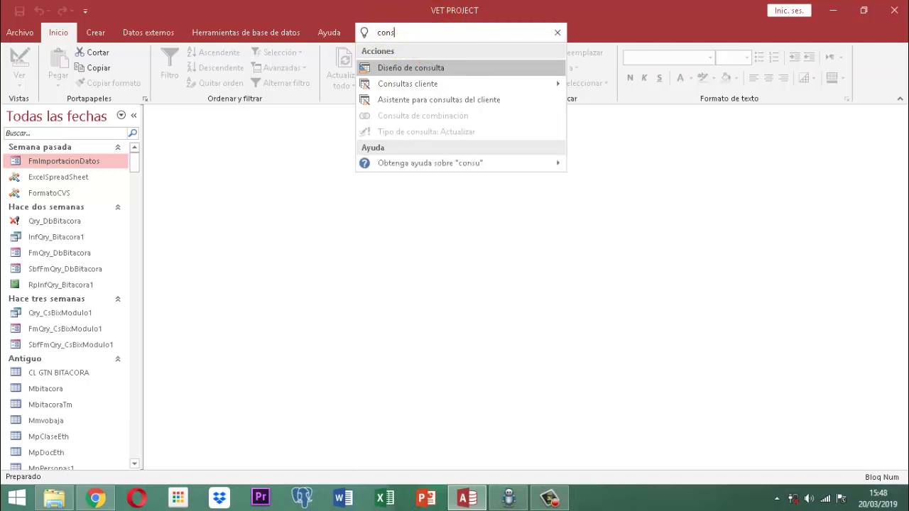
text(informes)
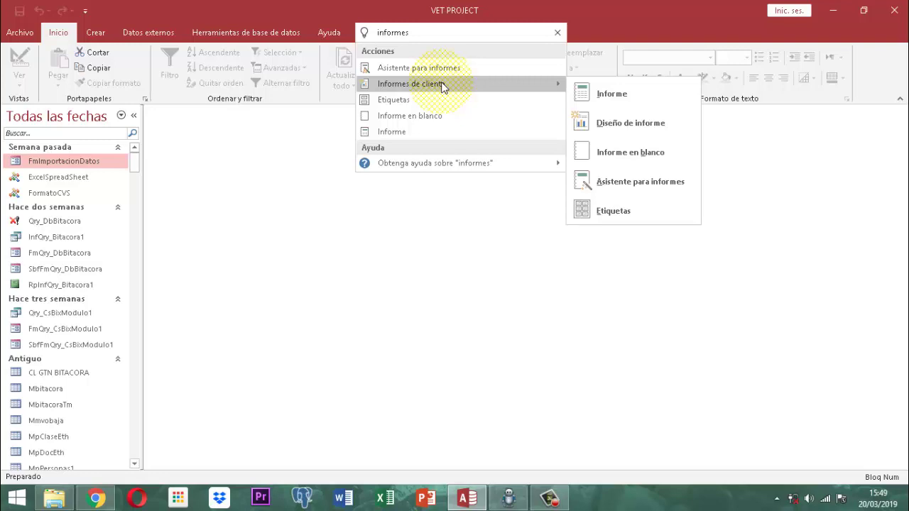
click(520, 11)
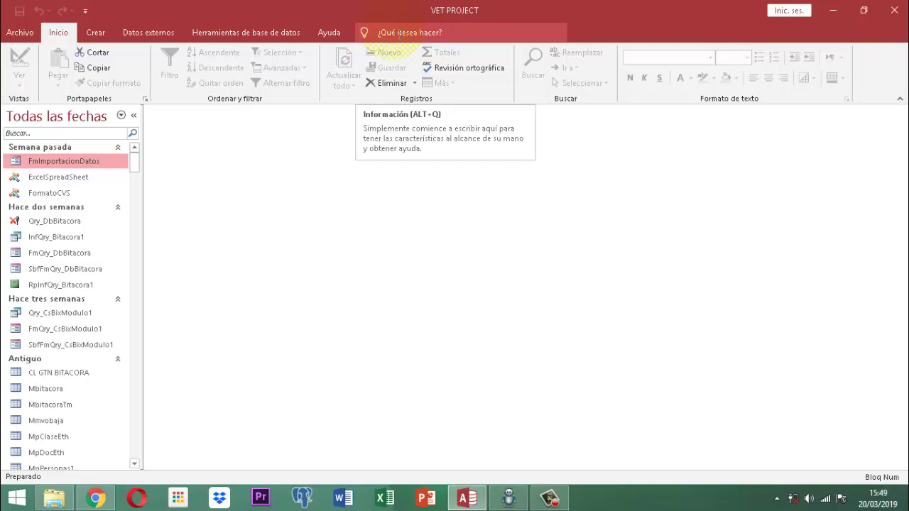
Try grouping the navigation pane by object type, related tables, creation date and modification date.
click(41, 124)
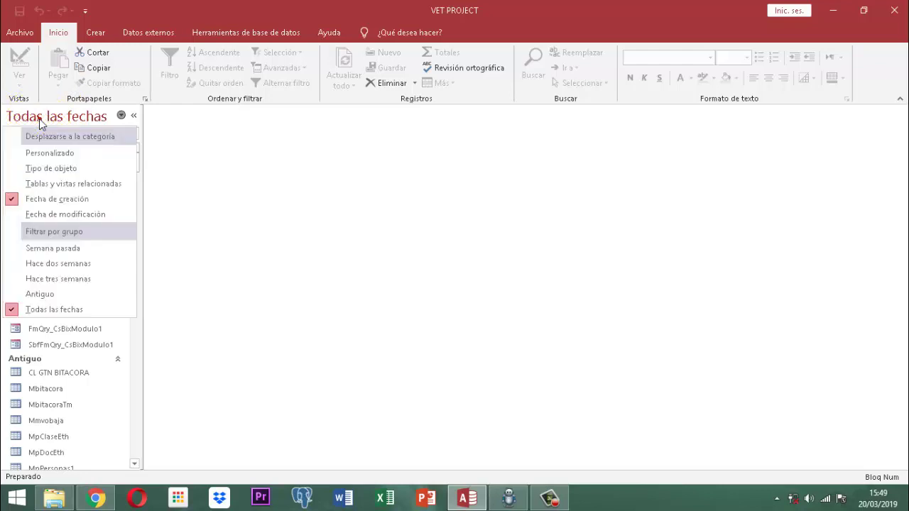
click(39, 169)
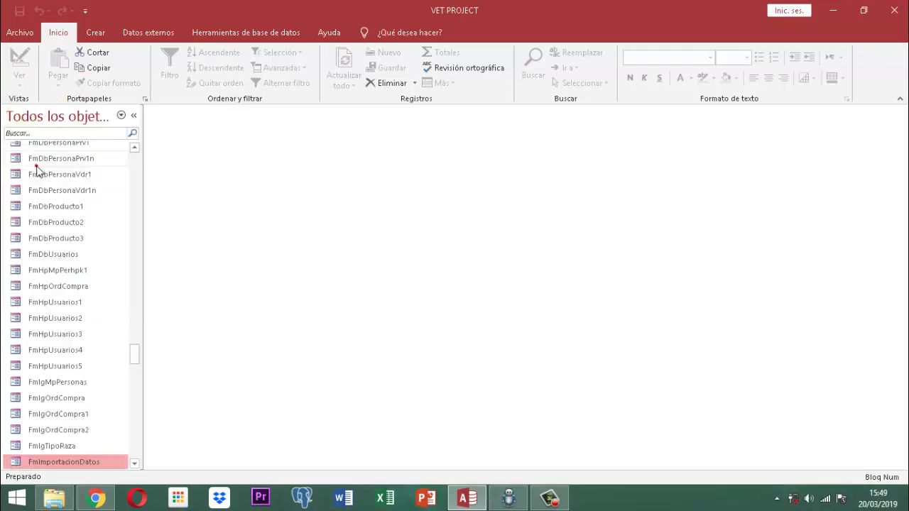
click(48, 116)
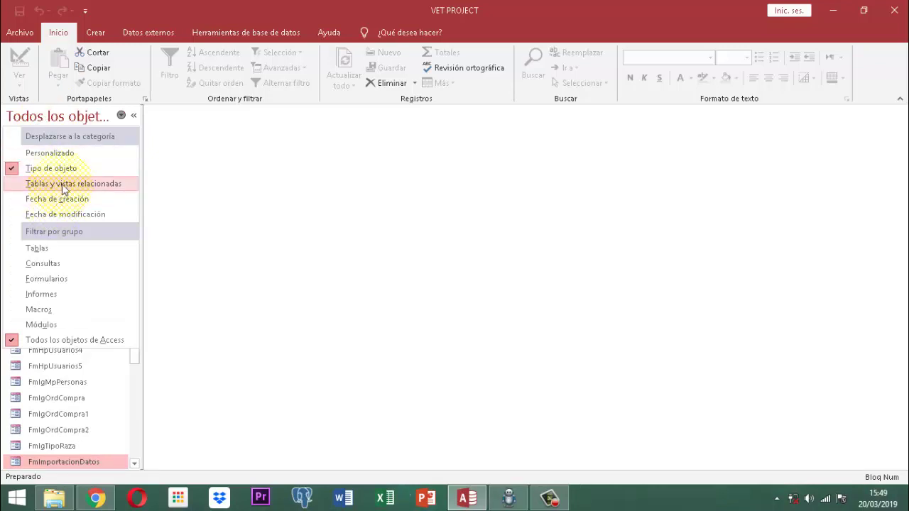
click(62, 184)
click(53, 117)
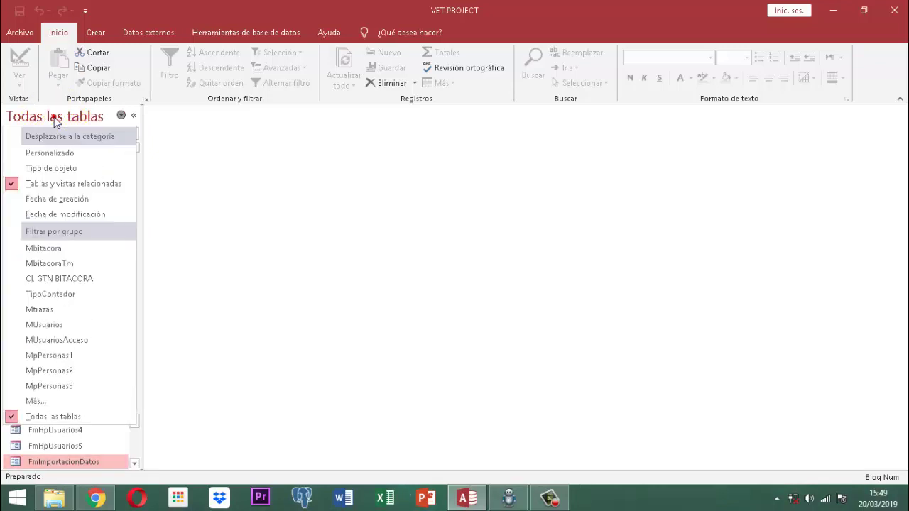
click(63, 199)
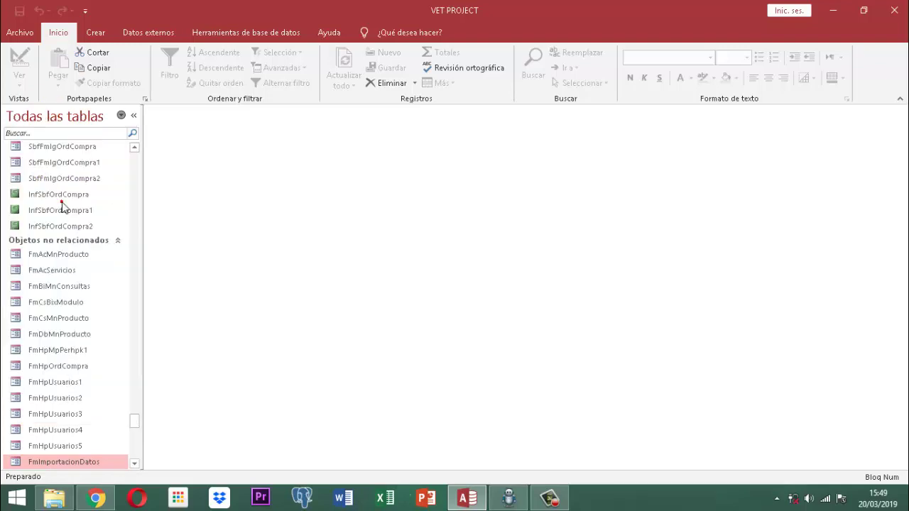
click(68, 125)
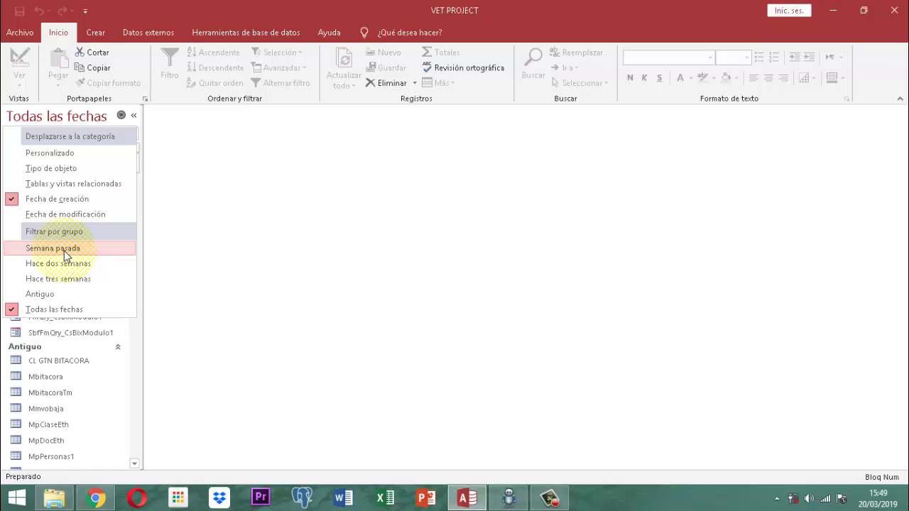
click(65, 213)
Set the navigation pane grouping back to object type.
click(60, 122)
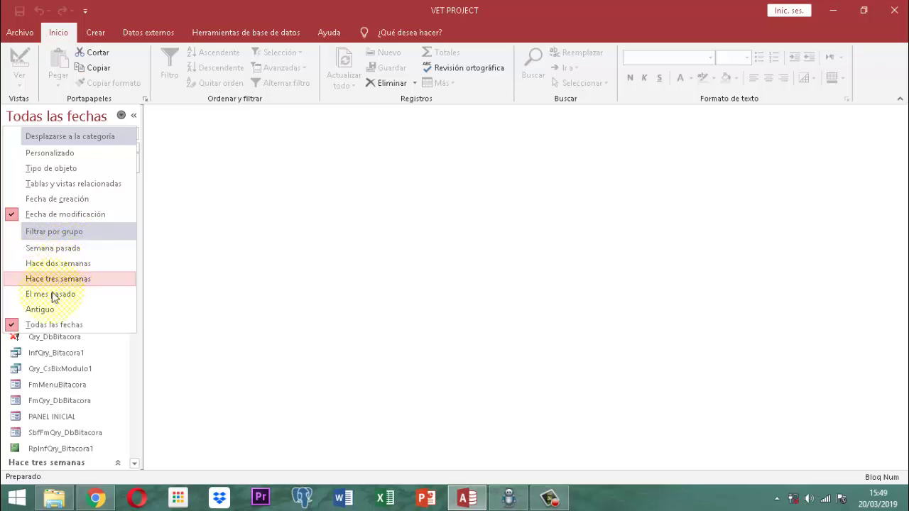
click(58, 116)
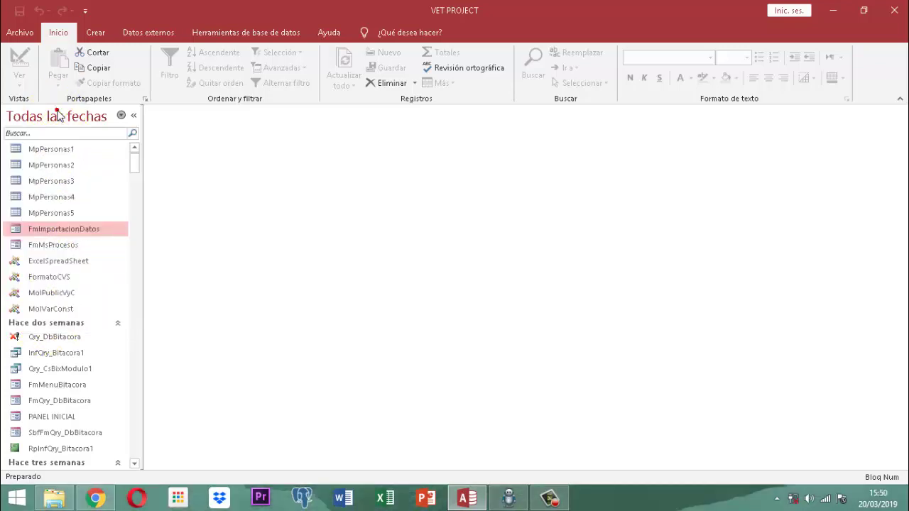
click(58, 116)
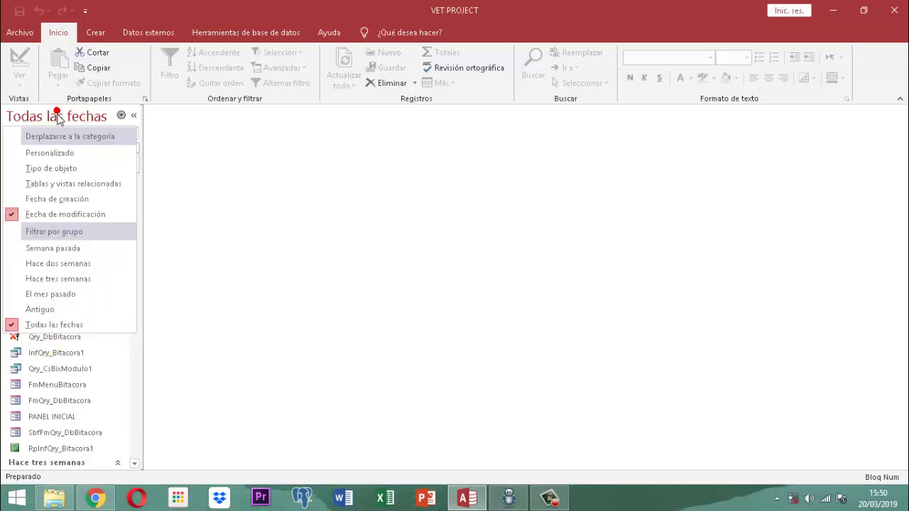
click(51, 171)
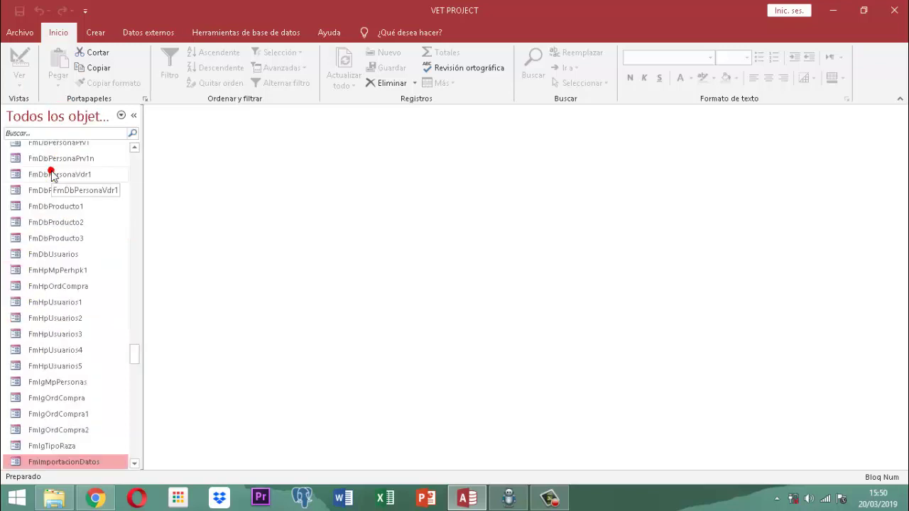
click(65, 119)
click(64, 119)
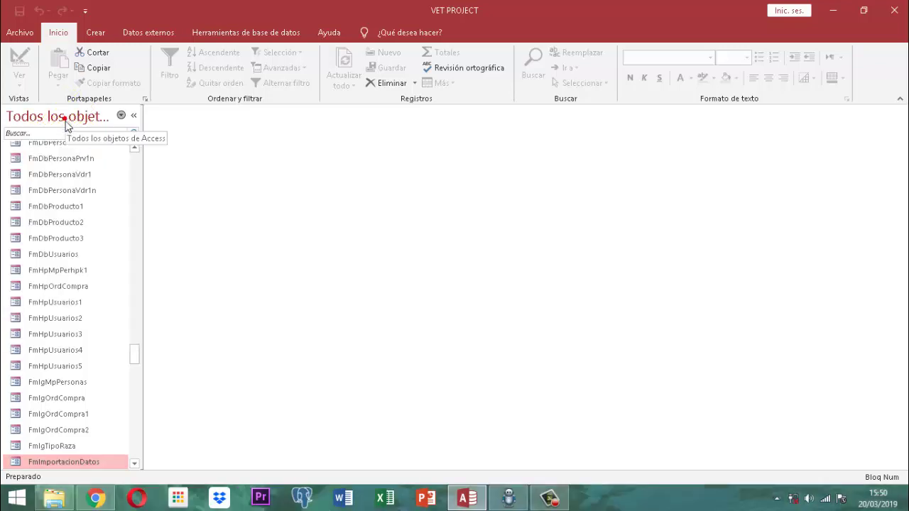
scroll(57, 363, up, 10)
Scroll the navigation pane down through every object category to Módulos, then back to the top of Tablas.
scroll(56, 365, up, 12)
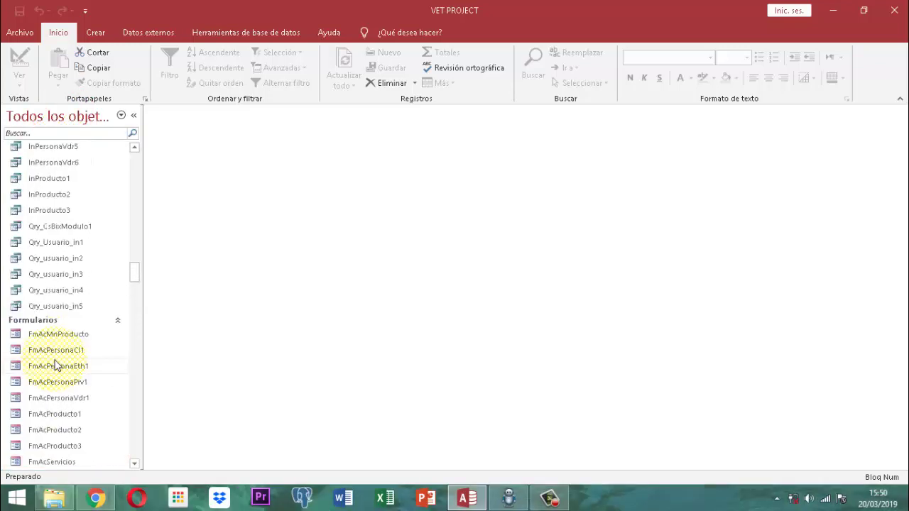
scroll(57, 365, up, 12)
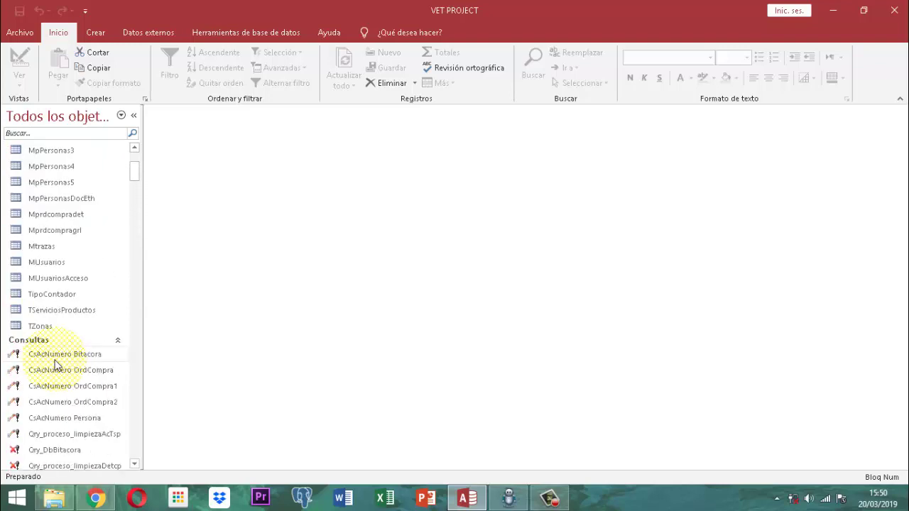
scroll(57, 365, down, 6)
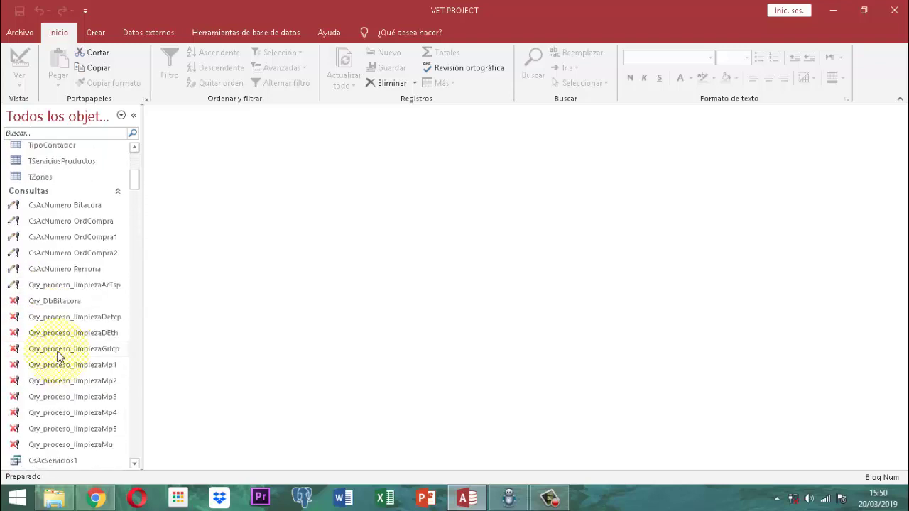
scroll(59, 357, down, 15)
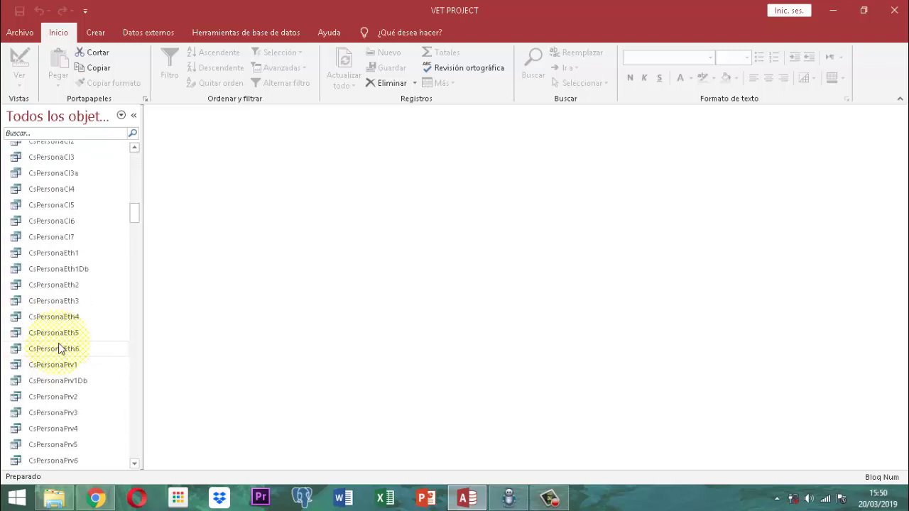
scroll(71, 345, down, 15)
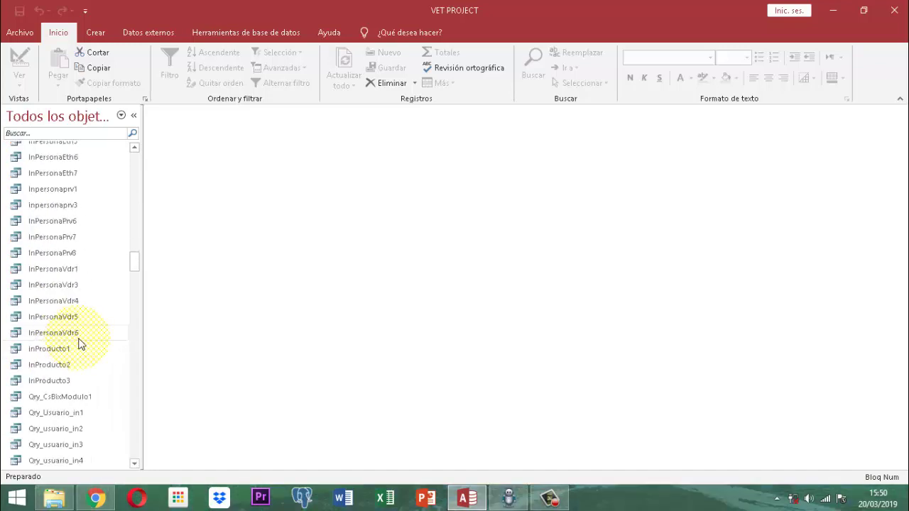
scroll(81, 344, down, 15)
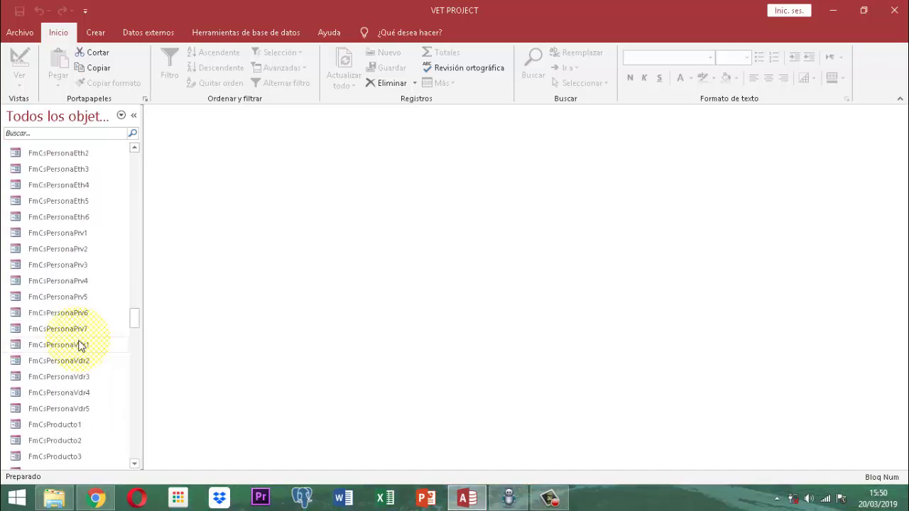
scroll(85, 344, down, 15)
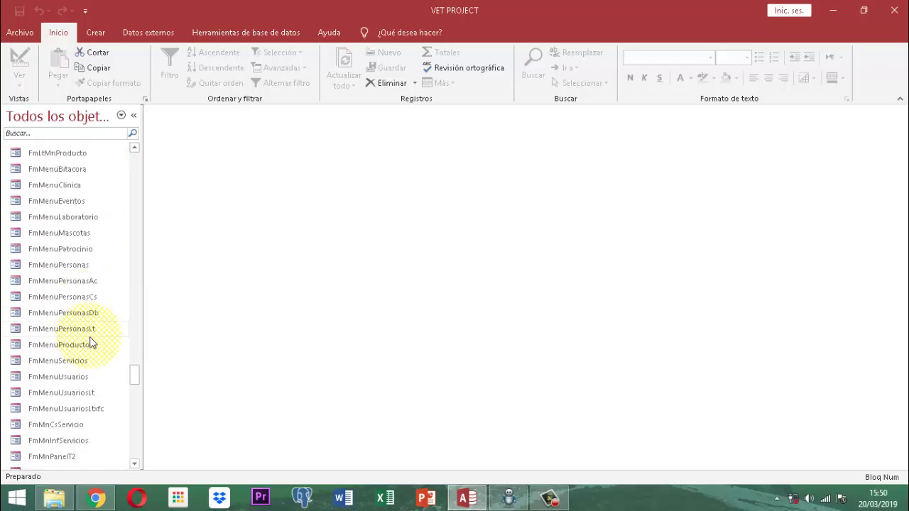
scroll(93, 344, down, 15)
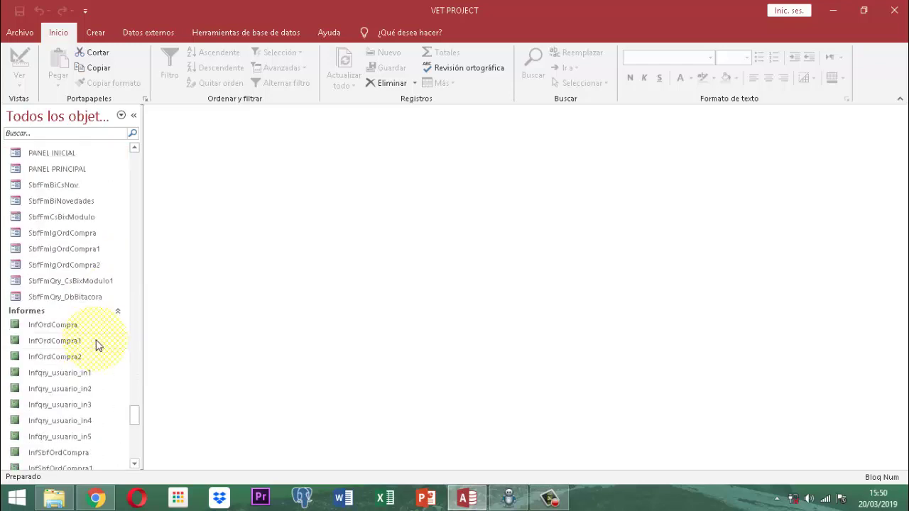
scroll(98, 345, down, 10)
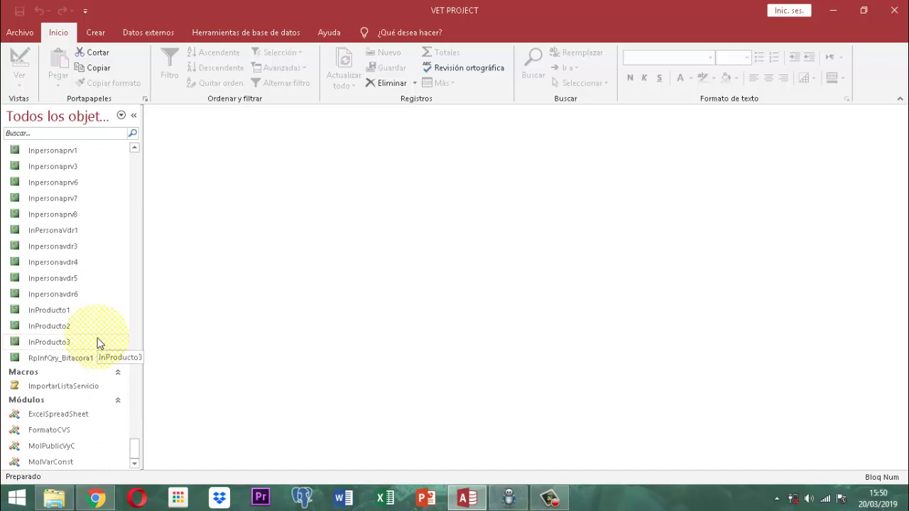
scroll(98, 346, up, 15)
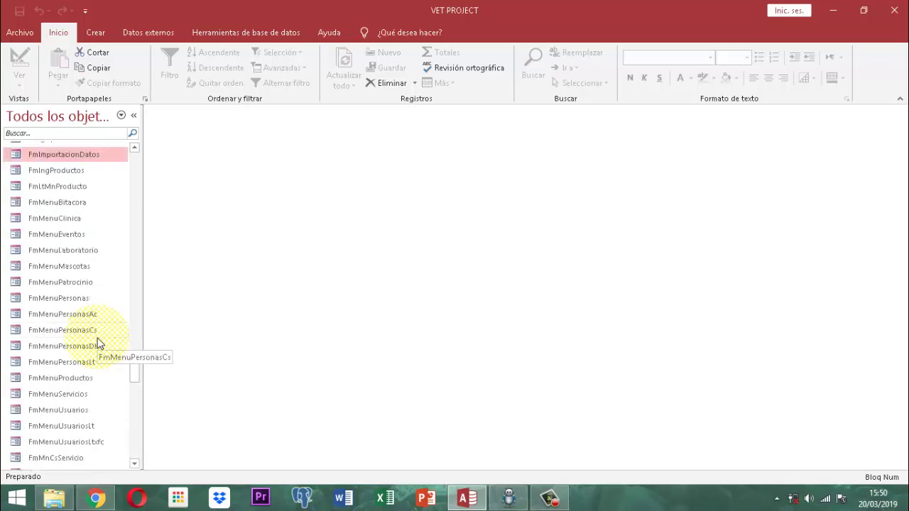
scroll(98, 345, up, 15)
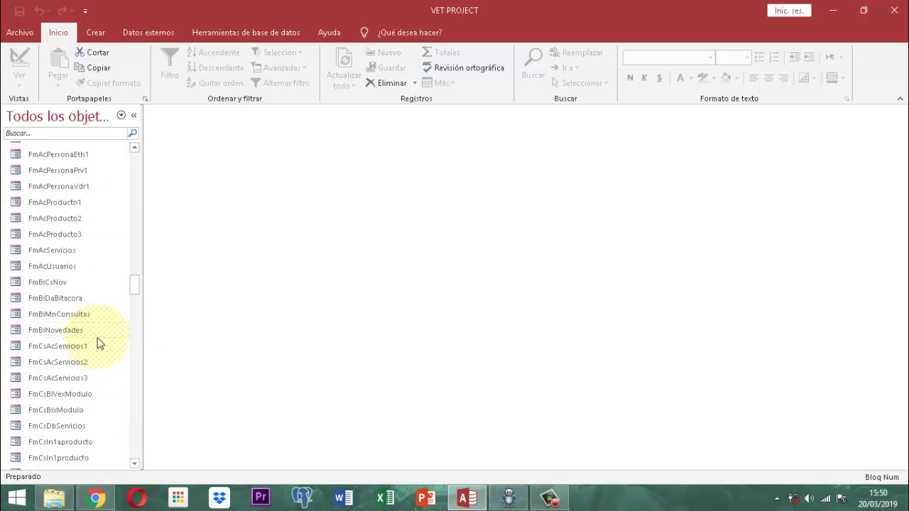
drag(135, 286, 163, 112)
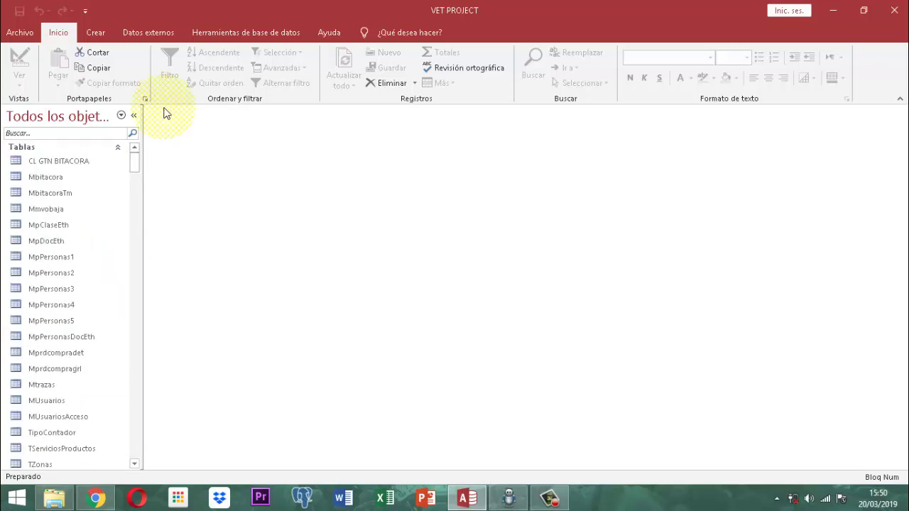
Show the Crear tab's object-creation commands and put the cursor in the navigation pane's Buscar box.
click(96, 33)
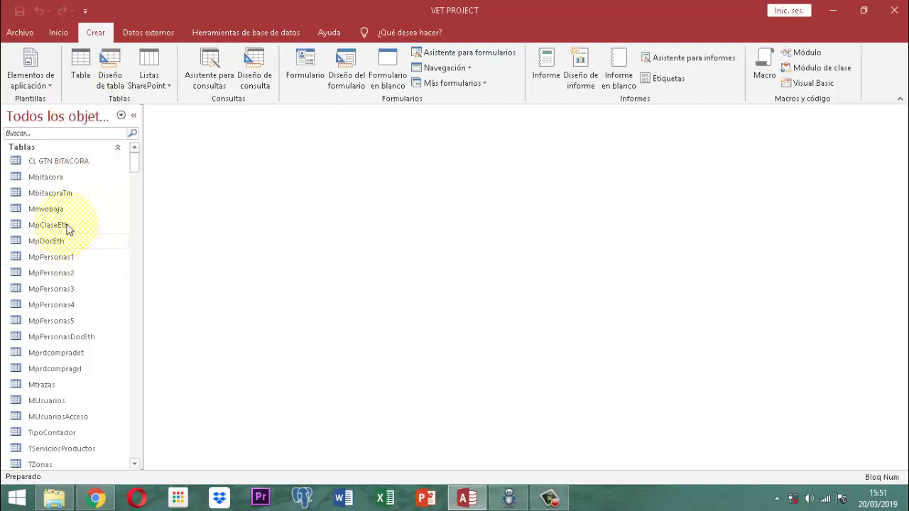
click(44, 135)
Filter the navigation pane by 'masco' and open the FmMenuMascotas form.
text(ma)
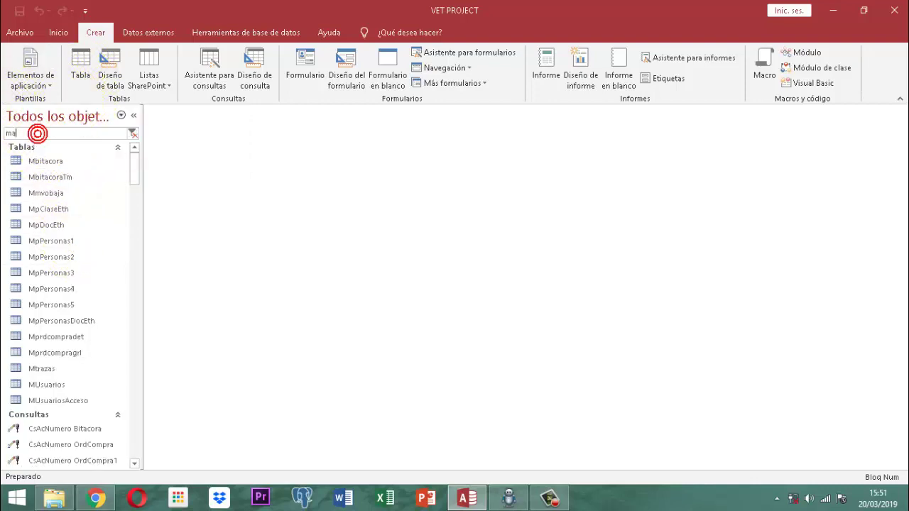
text(sco)
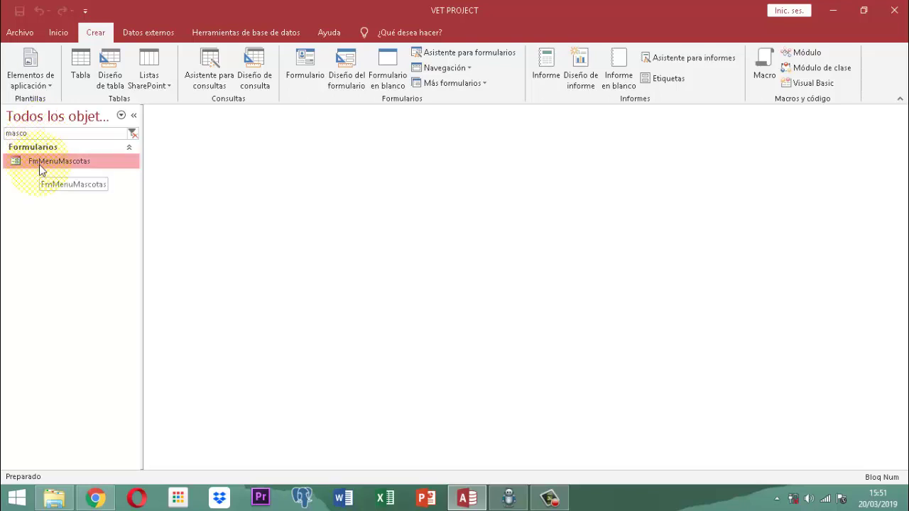
double_click(41, 167)
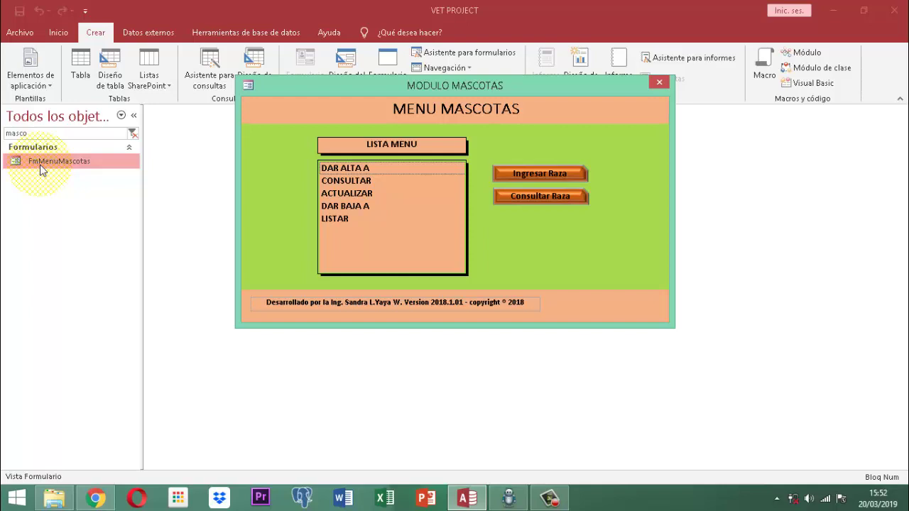
Close the MENU MASCOTAS form to leave the workspace empty.
click(659, 84)
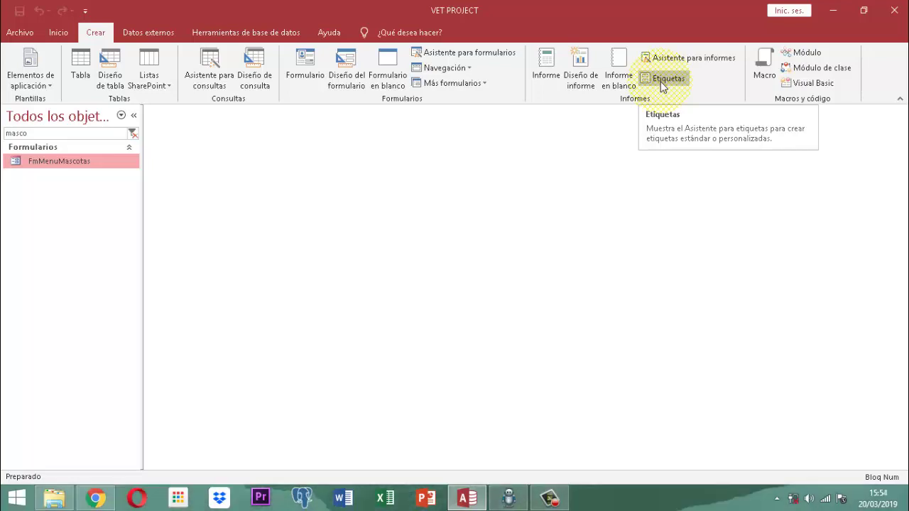
click(663, 80)
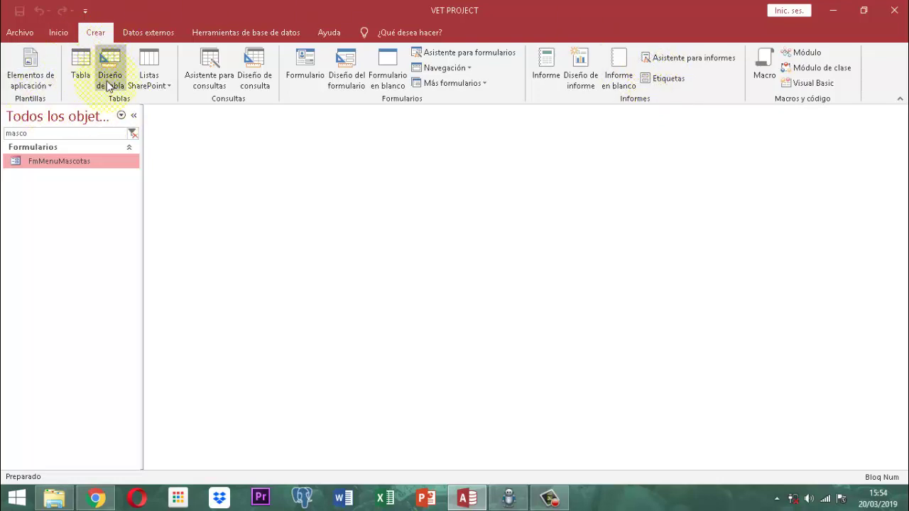
Create a new blank table Tabla1 and clear the 'masco' search filter so all tables are listed.
click(81, 71)
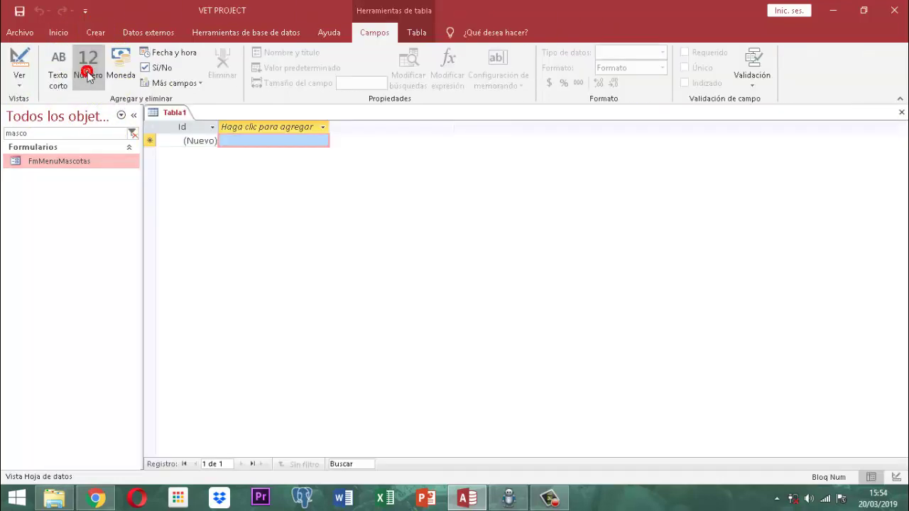
click(54, 134)
key(BackSpace)
key(BackSpace)
key(BackSpace)
key(BackSpace)
key(BackSpace)
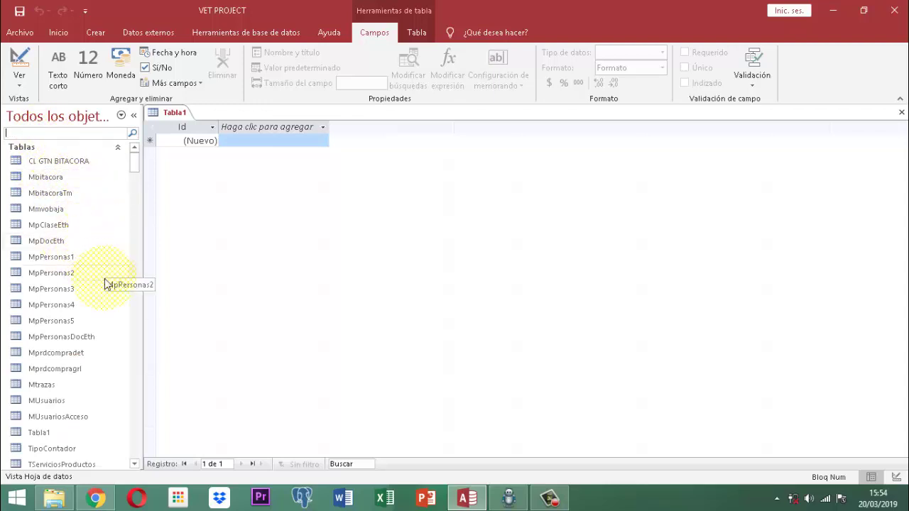
scroll(105, 284, down, 1)
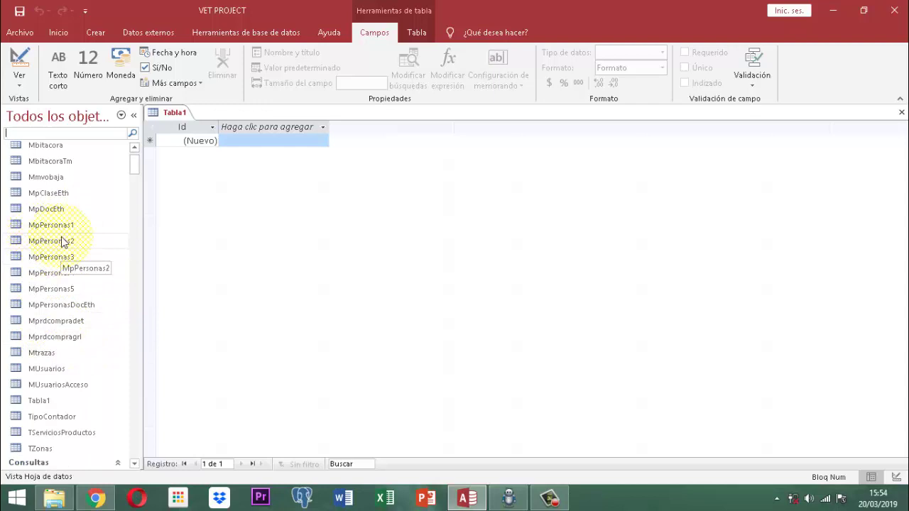
scroll(64, 242, down, 2)
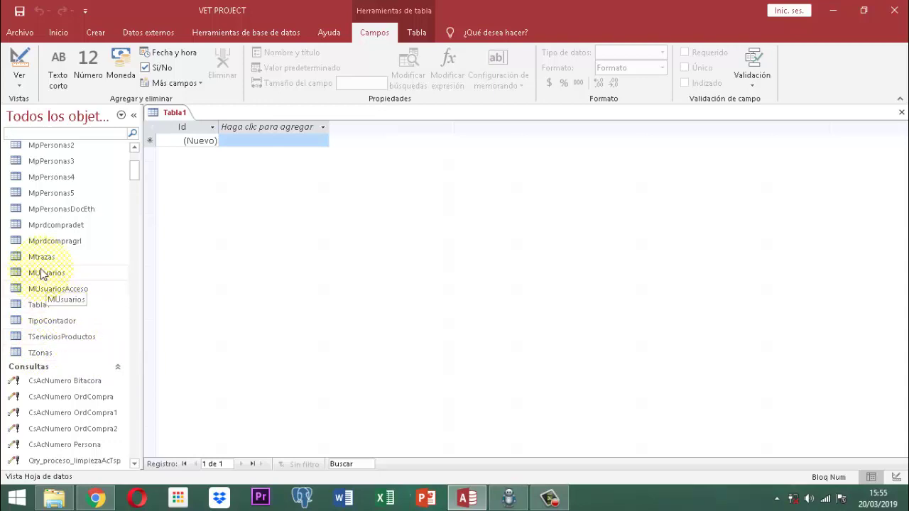
scroll(61, 278, up, 1)
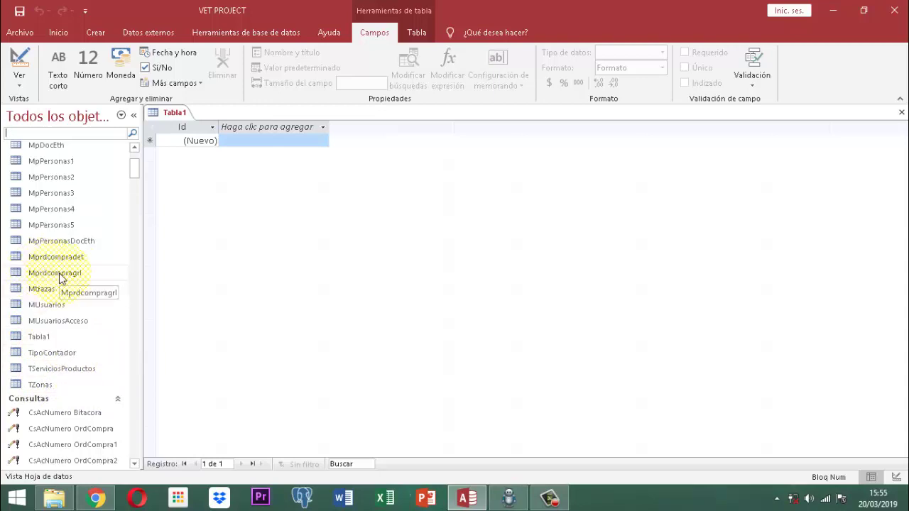
scroll(64, 256, up, 3)
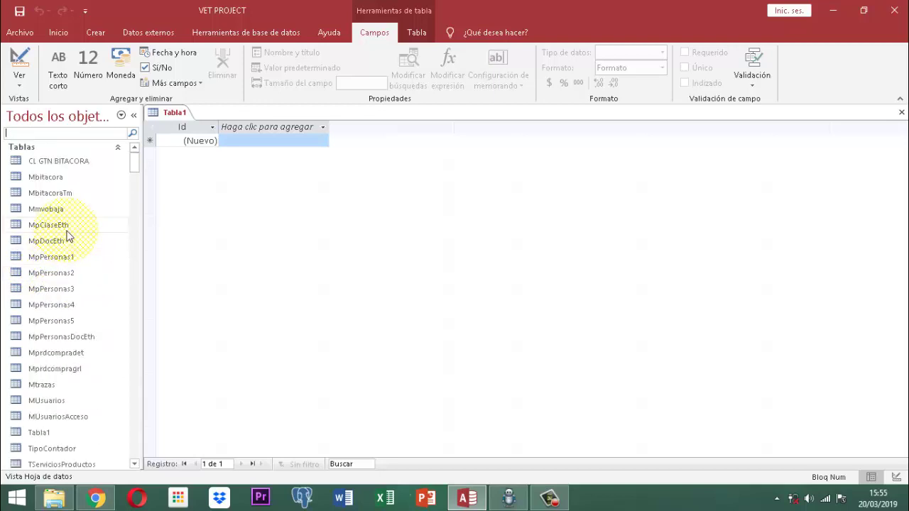
Save the new Tabla1 table under the name Mmascotas.
right_click(172, 116)
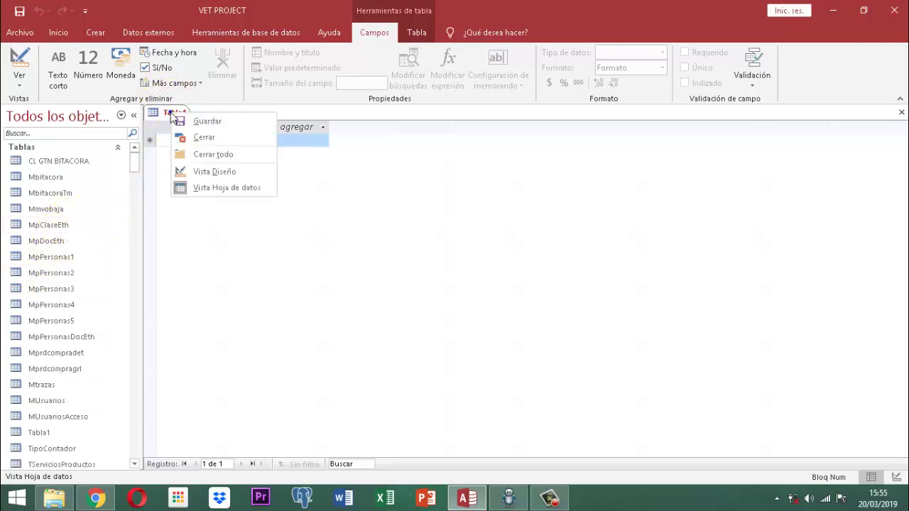
click(205, 121)
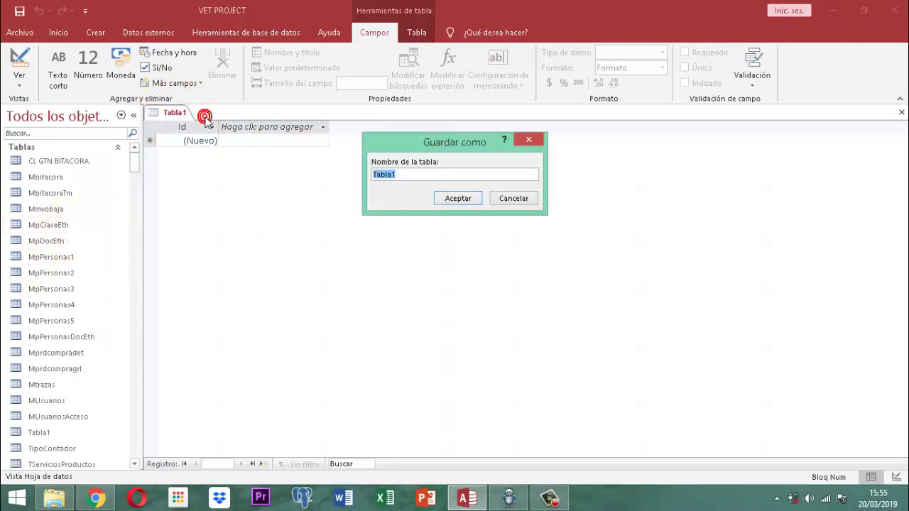
text(M)
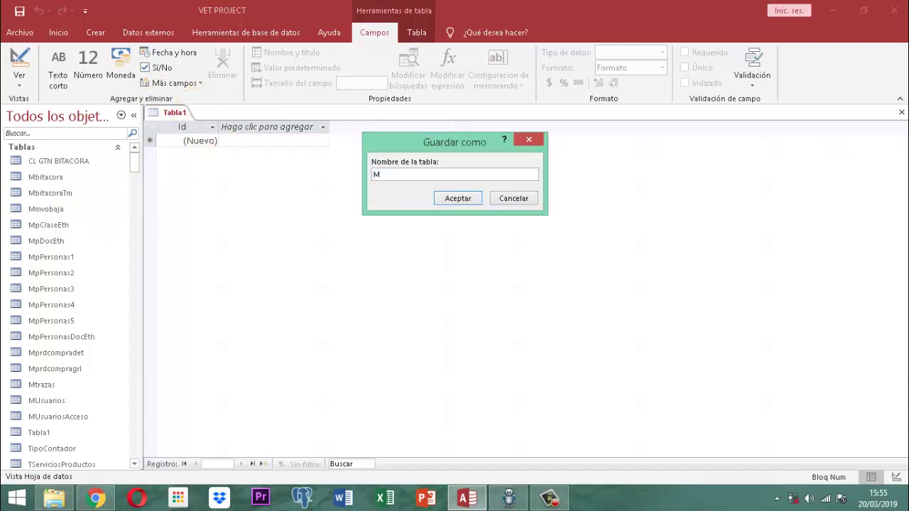
text(mascotas)
key(Return)
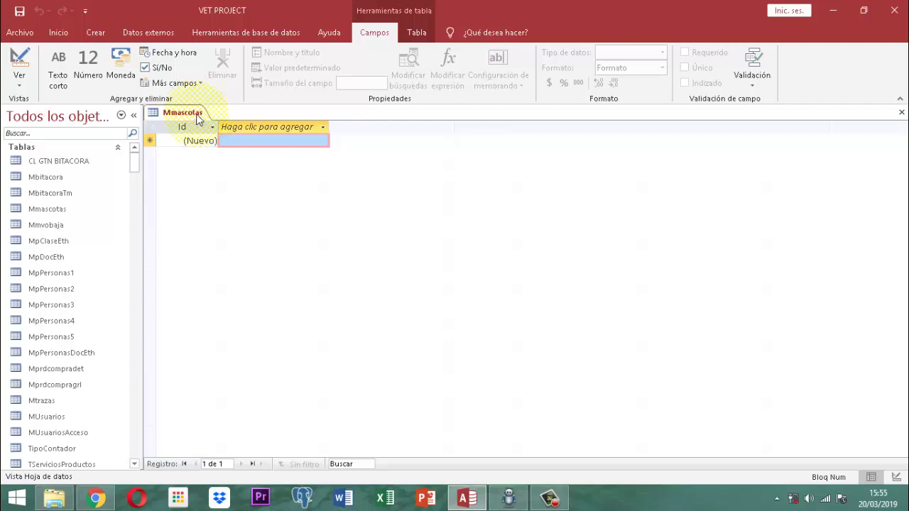
right_click(197, 119)
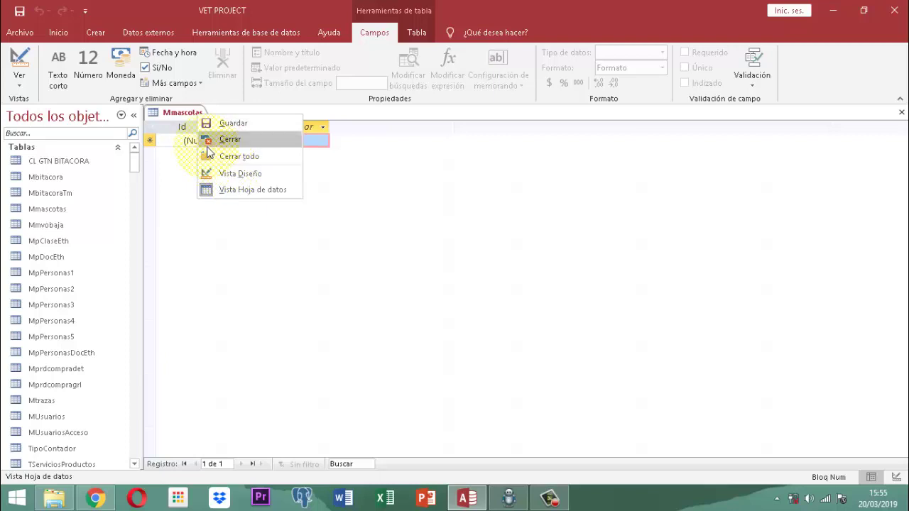
click(168, 113)
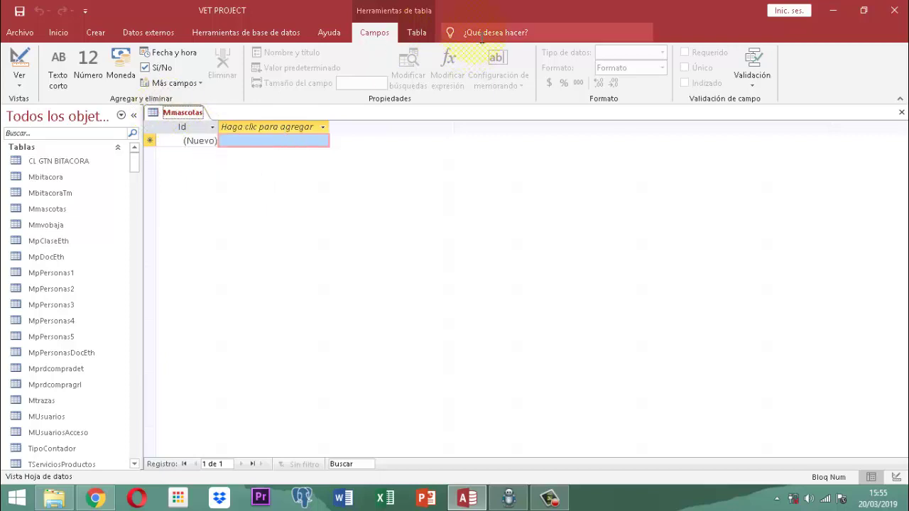
click(474, 32)
text(vist)
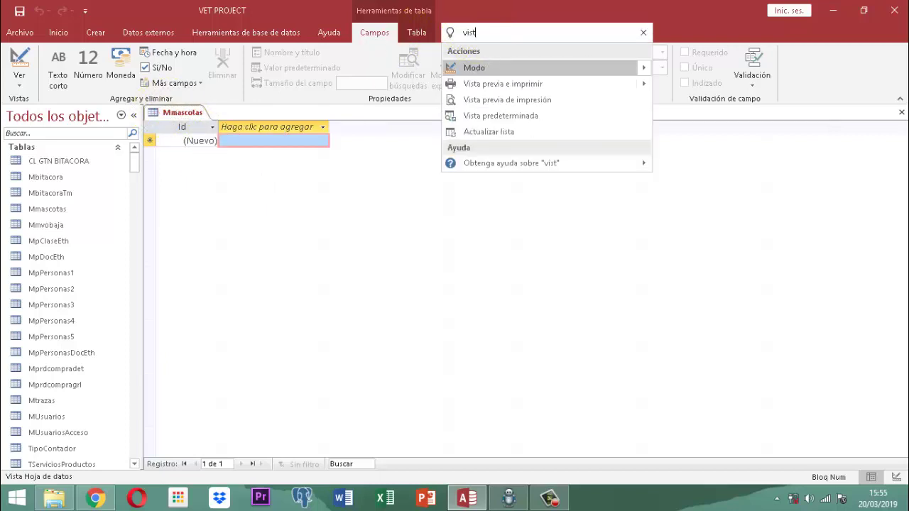
text(a diseño)
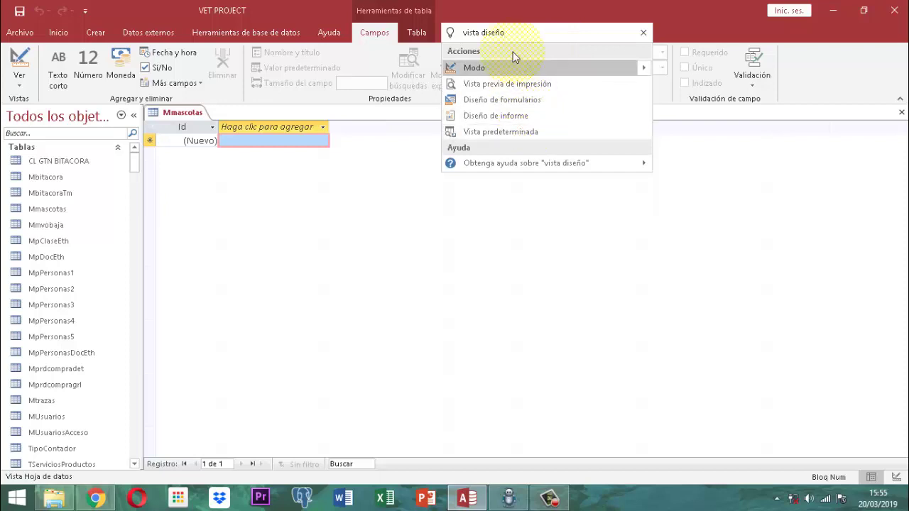
key(BackSpace)
key(BackSpace)
key(BackSpace)
key(BackSpace)
key(BackSpace)
key(BackSpace)
key(BackSpace)
key(BackSpace)
key(BackSpace)
key(BackSpace)
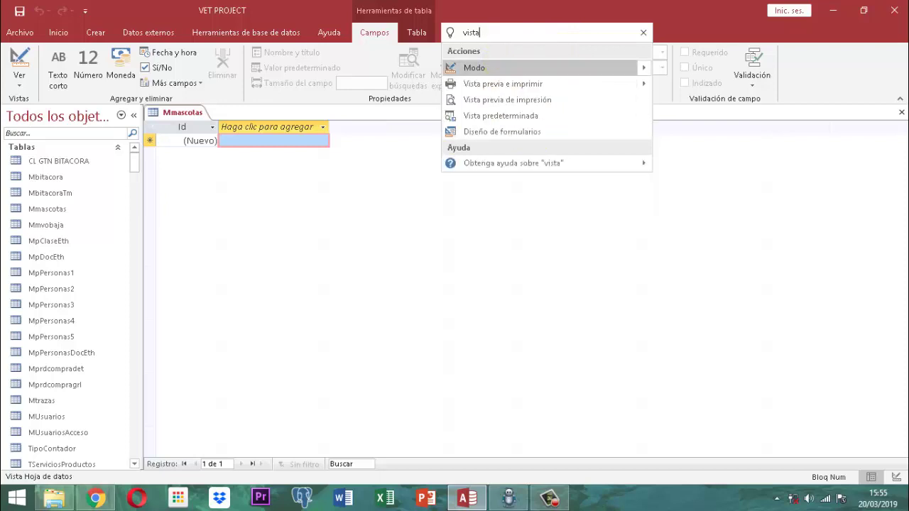
key(BackSpace)
key(BackSpace)
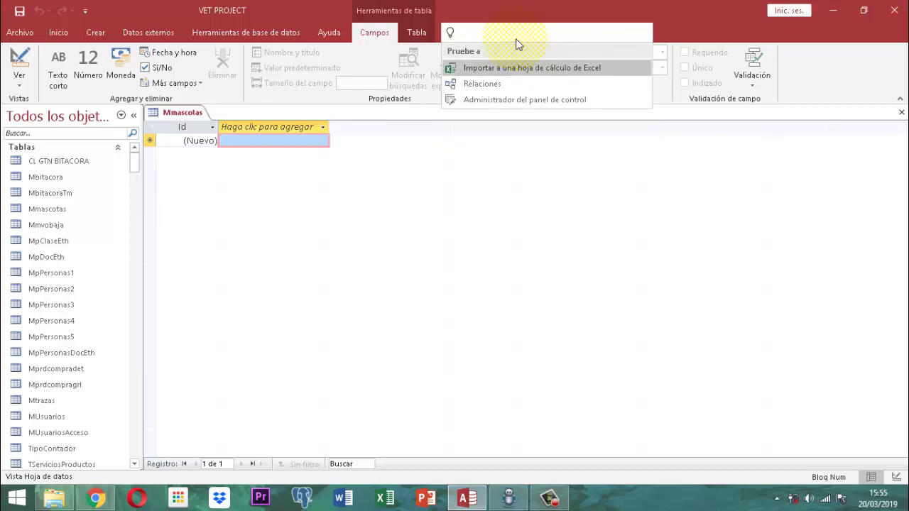
text(tabla)
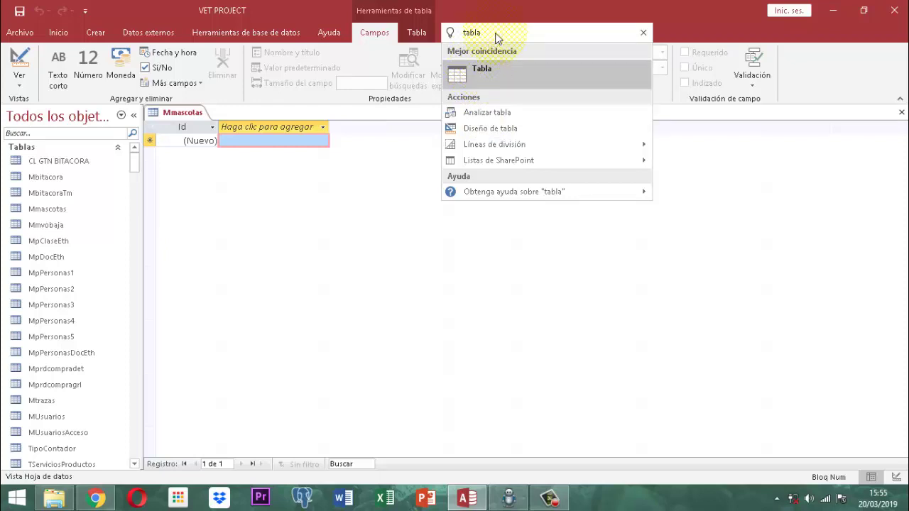
key(BackSpace)
key(BackSpace)
key(BackSpace)
key(BackSpace)
key(BackSpace)
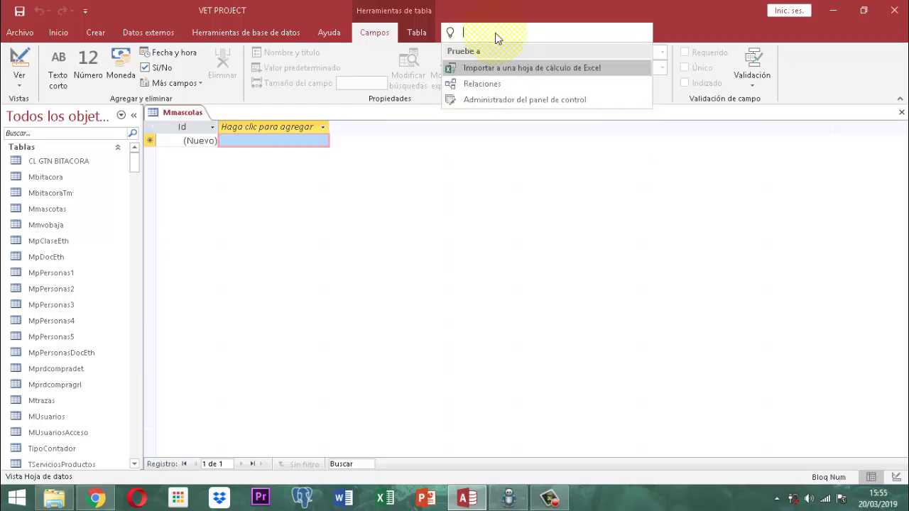
key(Escape)
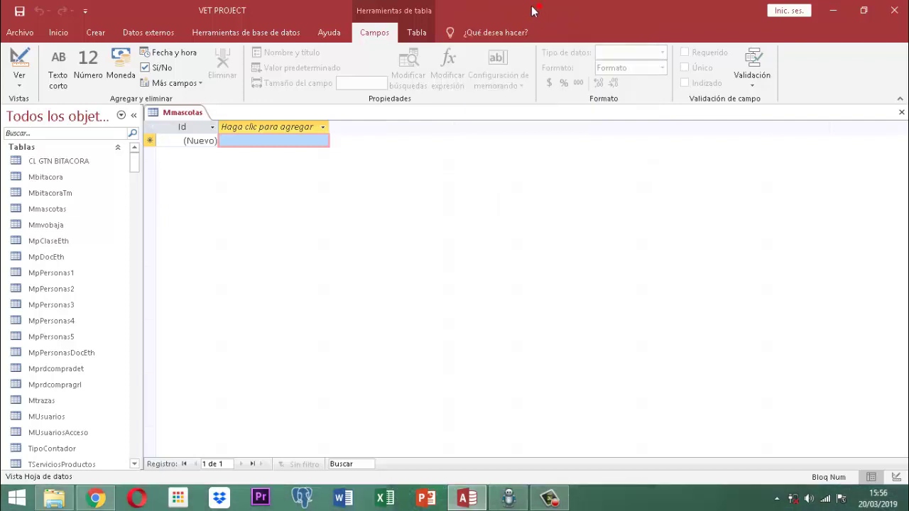
Switch the Mmascotas table from Datasheet view to Design view.
right_click(188, 114)
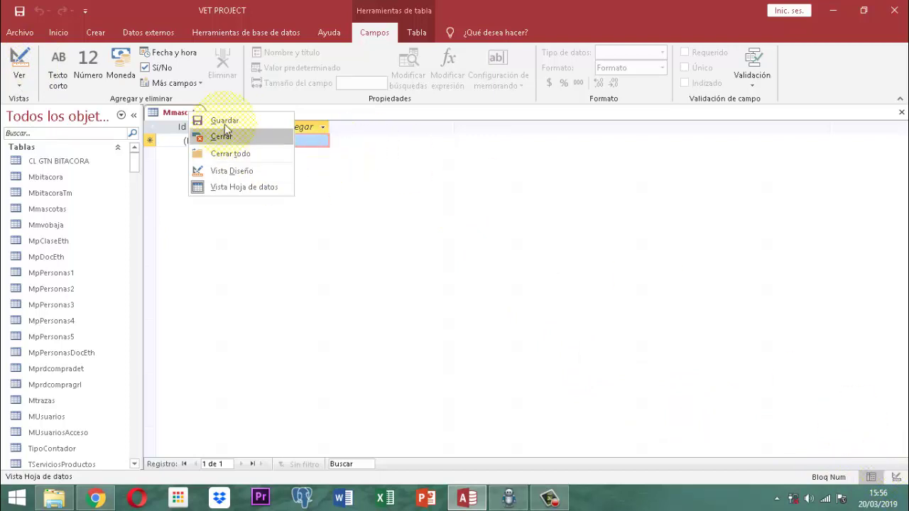
click(172, 120)
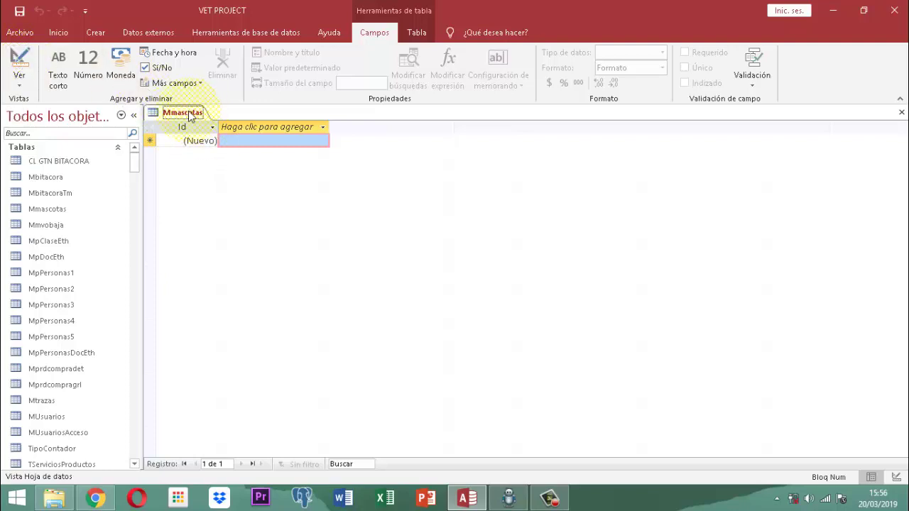
click(23, 59)
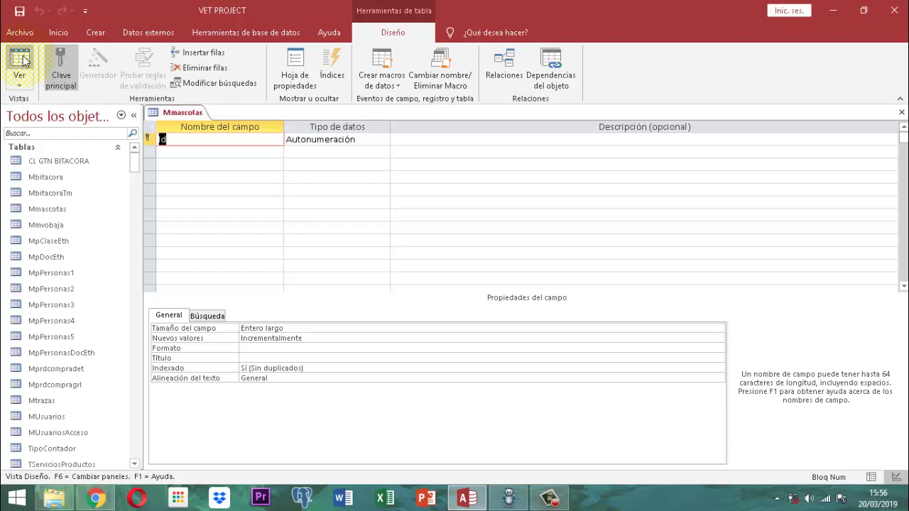
Rename the table's Id key field to IdMascota.
text(IdMaz)
key(BackSpace)
text(scota)
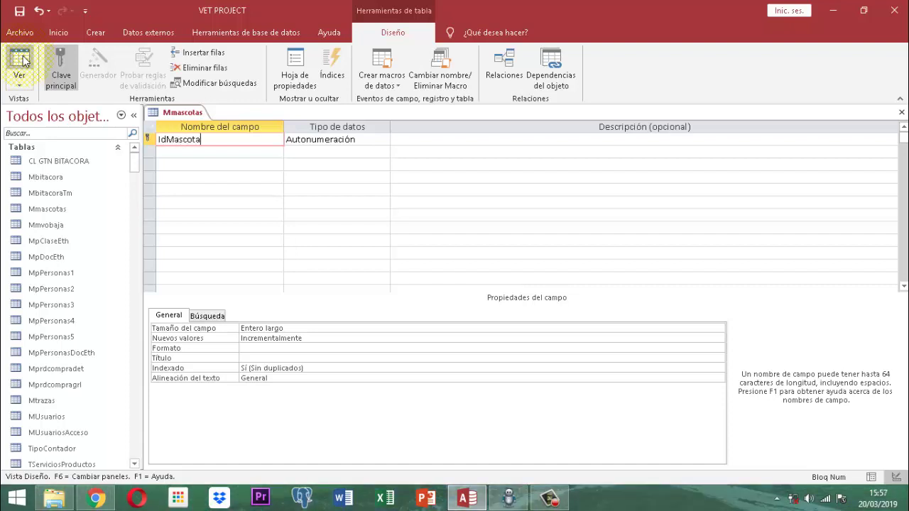
key(Tab)
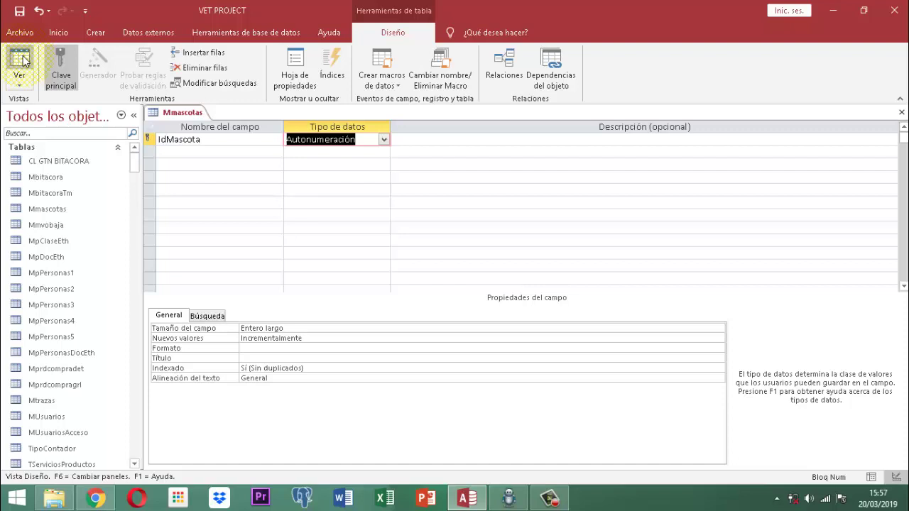
Change IdMascota's data type from Autonumeración to Número, after briefly choosing Número grande.
text(número)
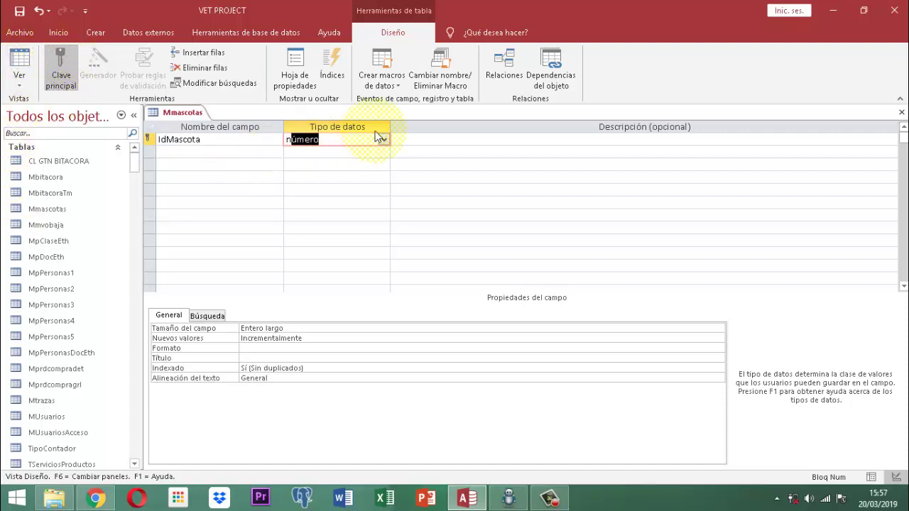
click(380, 139)
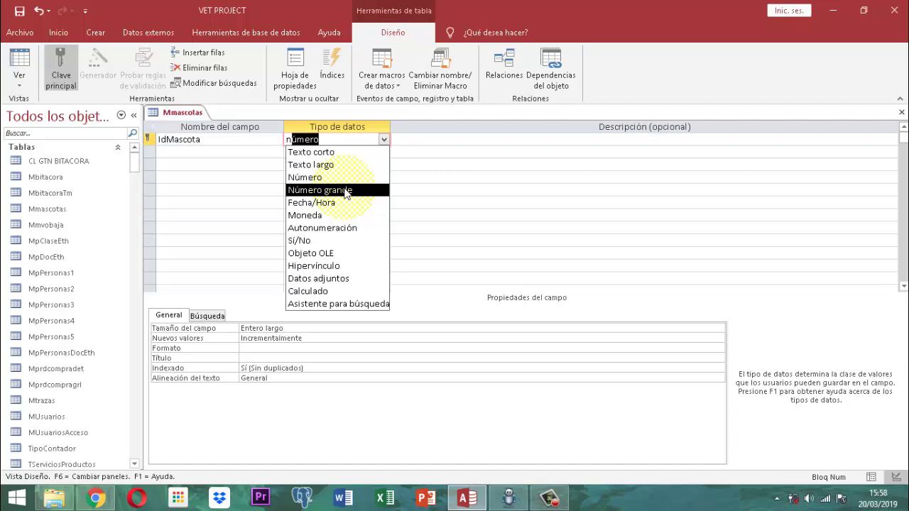
click(346, 191)
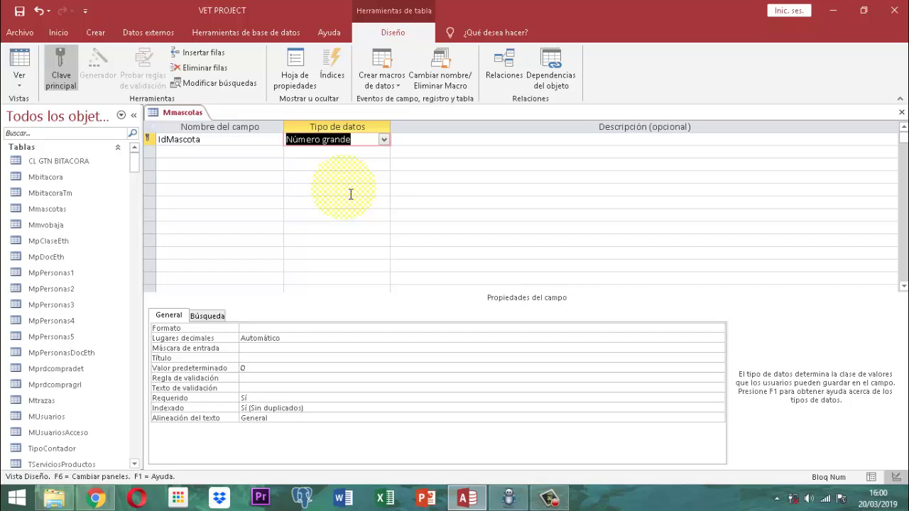
key(alt+Down)
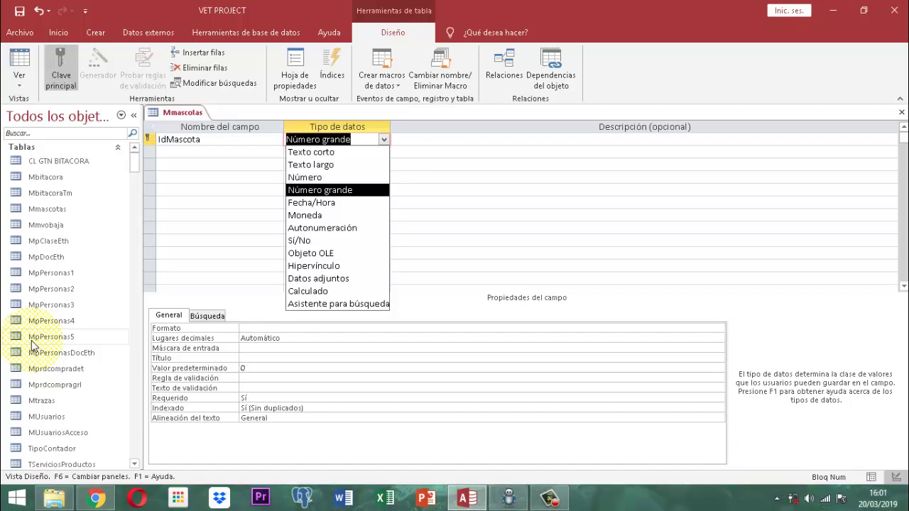
key(Up)
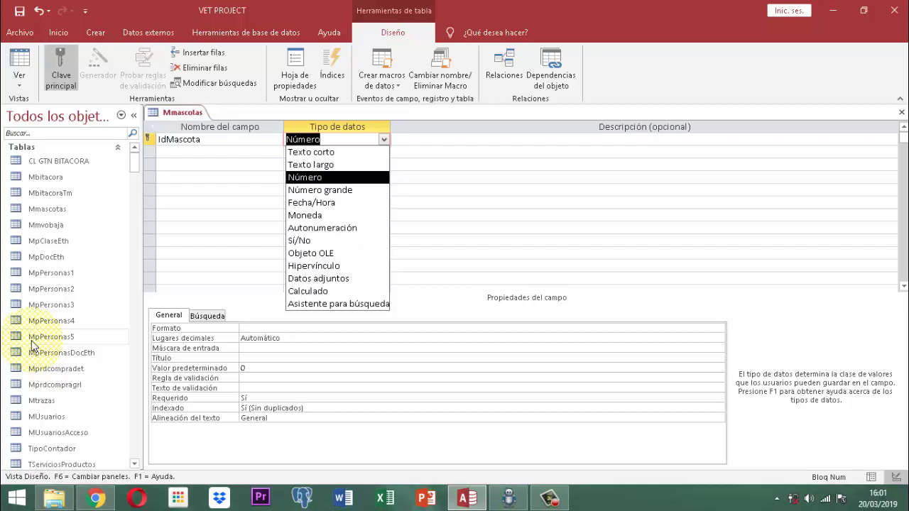
key(Return)
key(Return)
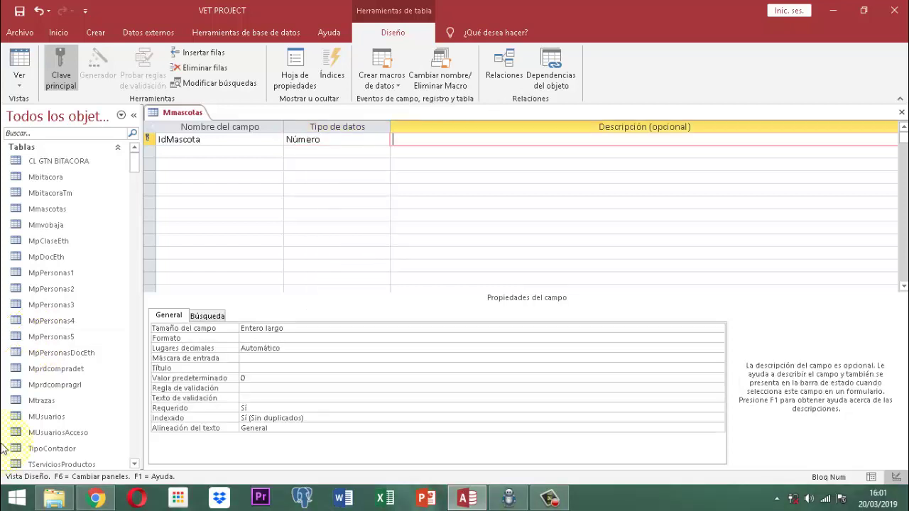
click(331, 329)
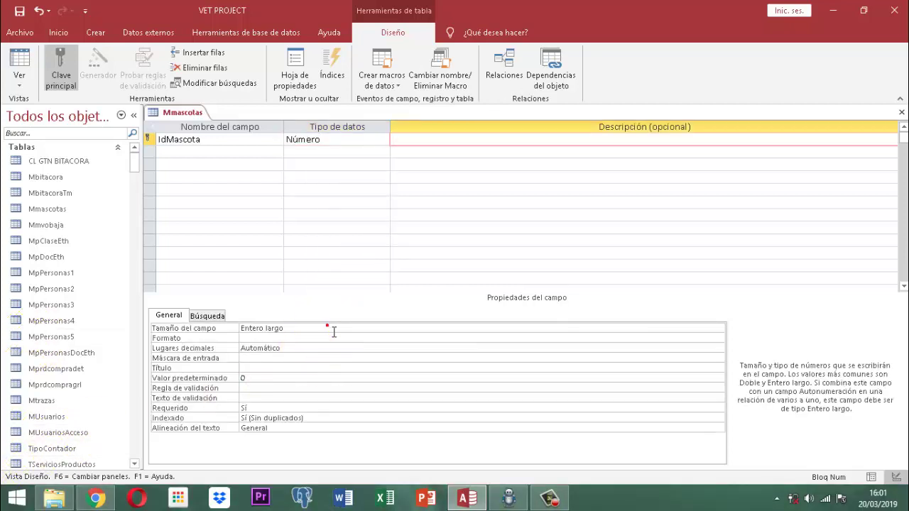
click(720, 329)
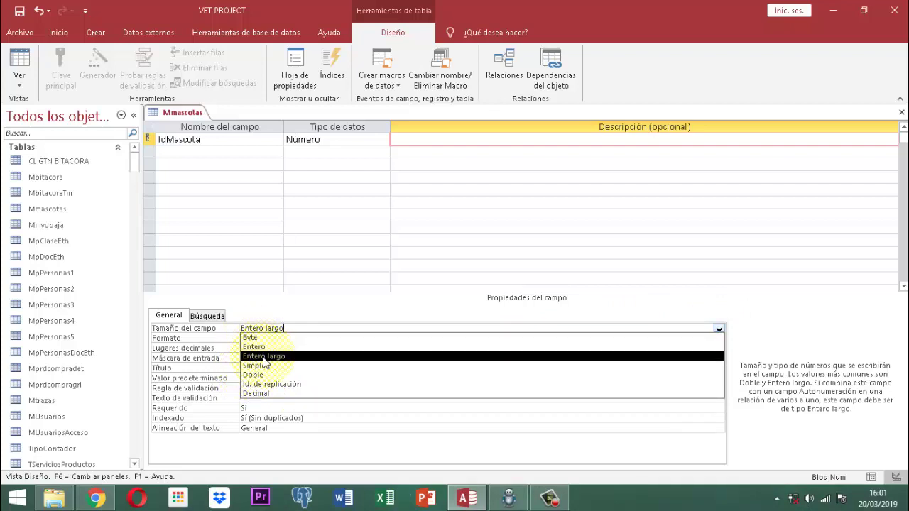
click(263, 357)
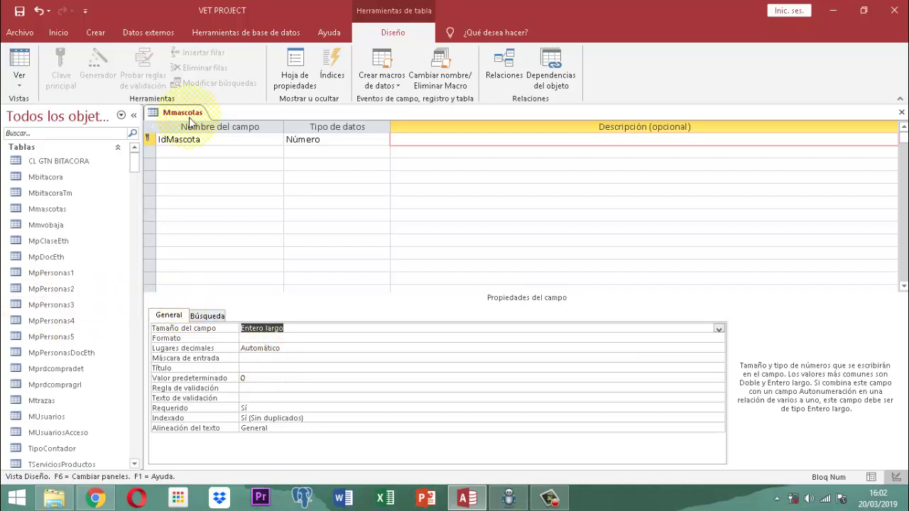
Add a second field Nombre with data type Texto corto.
click(185, 152)
text(Nombre)
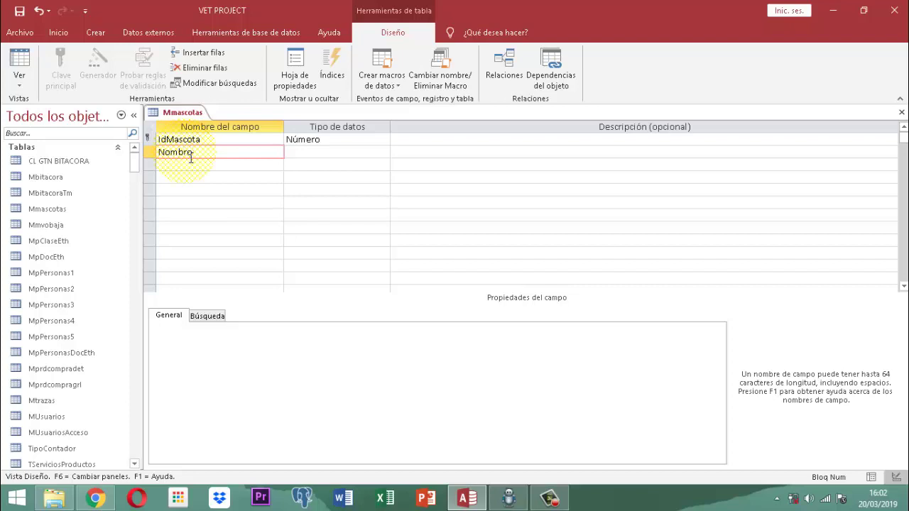
key(Tab)
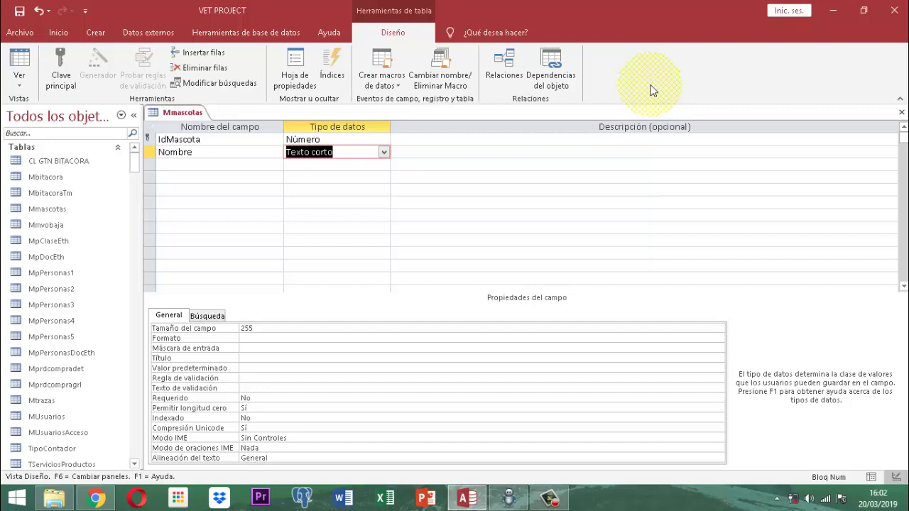
key(Tab)
key(Tab)
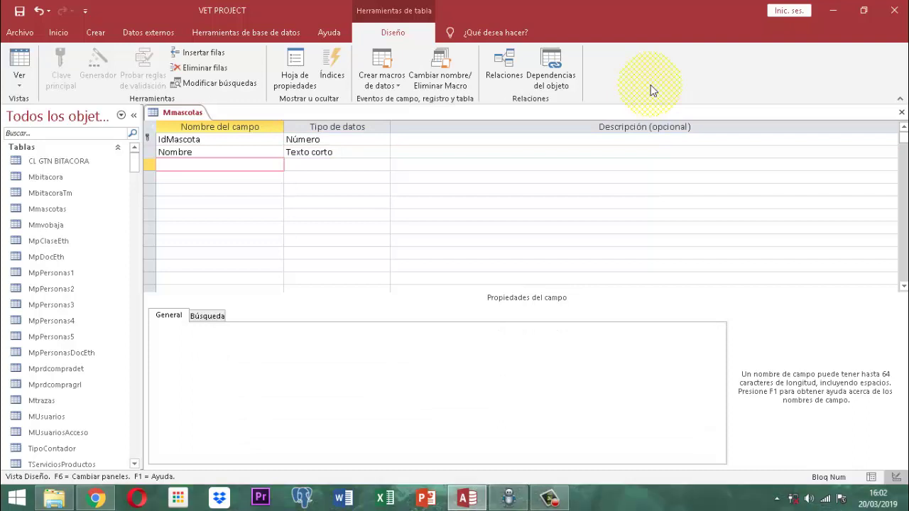
Add a field FecNcto with data type Fecha/Hora.
text(FecNcto)
key(Tab)
text(f)
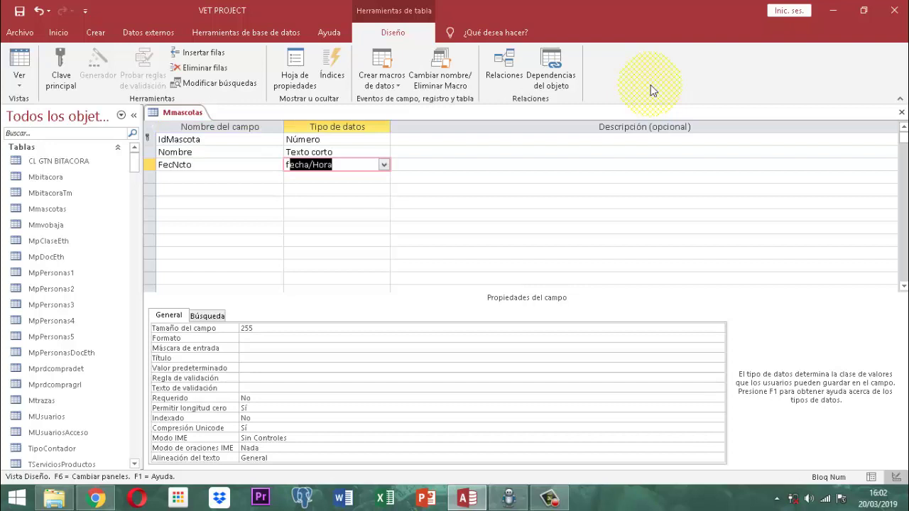
key(Tab)
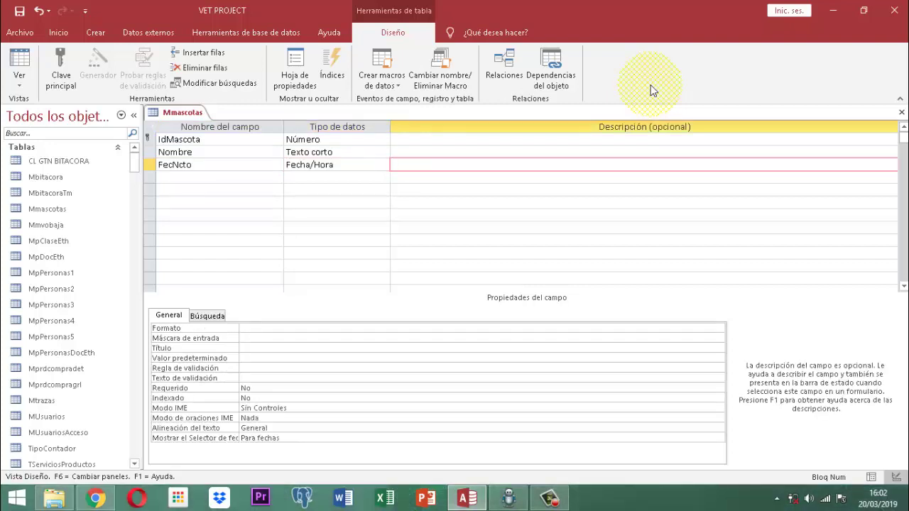
Add a field Edad with data type Número and go to its field size property.
key(Tab)
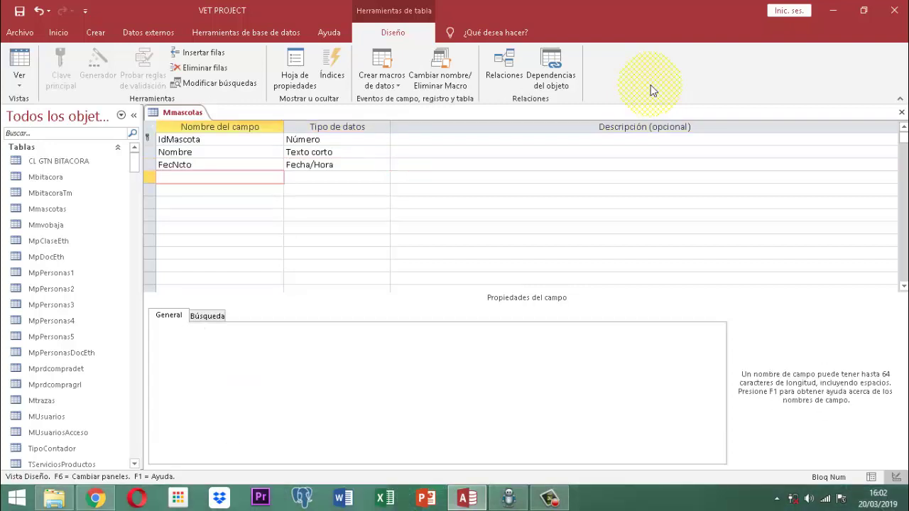
text(Edad)
key(Tab)
text(n)
key(Tab)
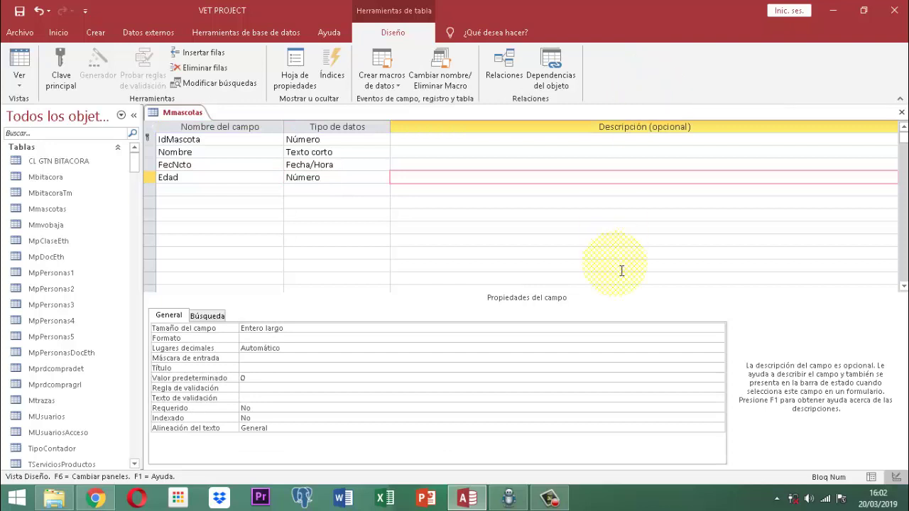
click(305, 329)
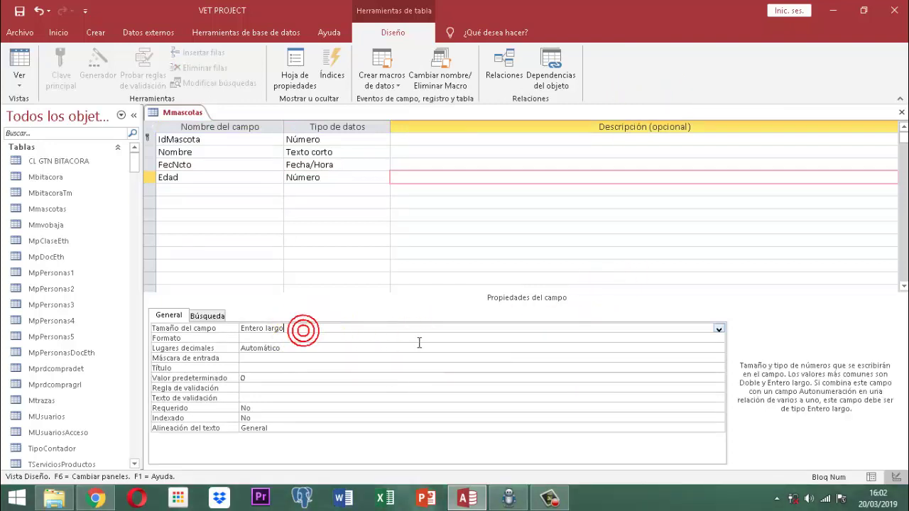
Change the Edad field's size from Entero largo to Byte.
click(719, 330)
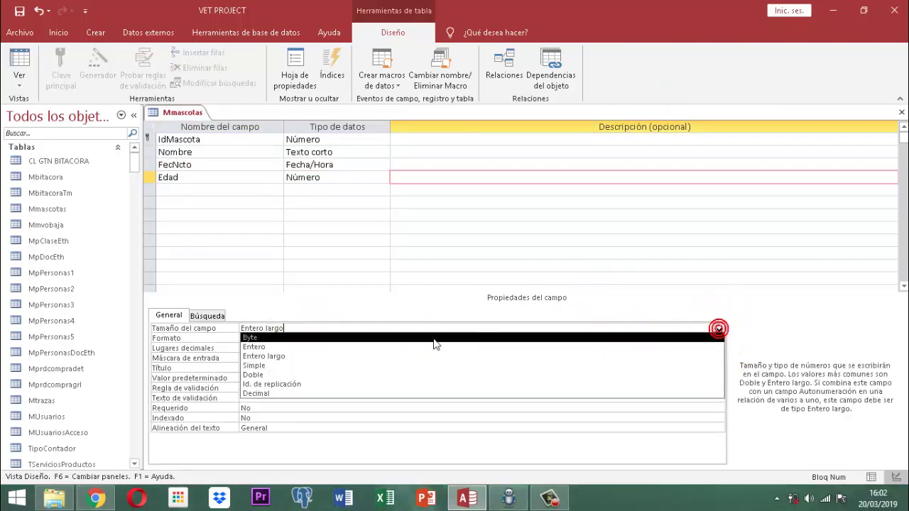
click(253, 340)
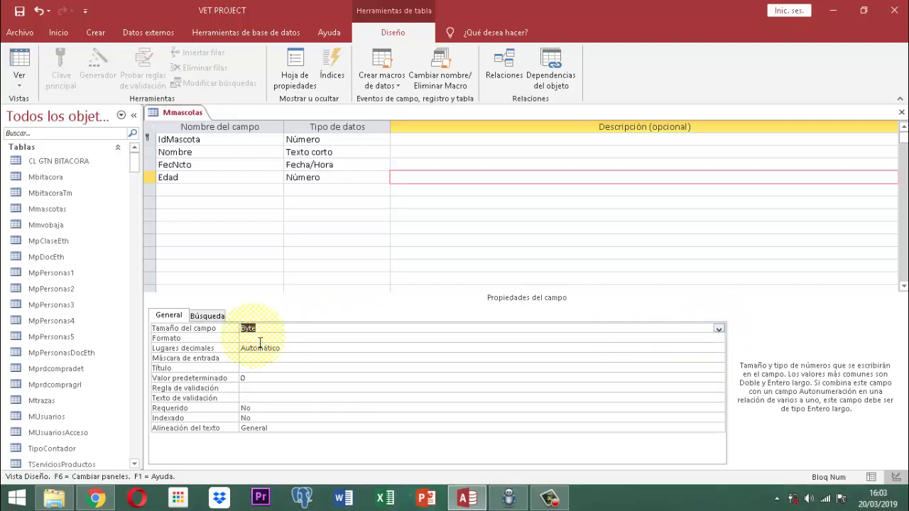
click(260, 341)
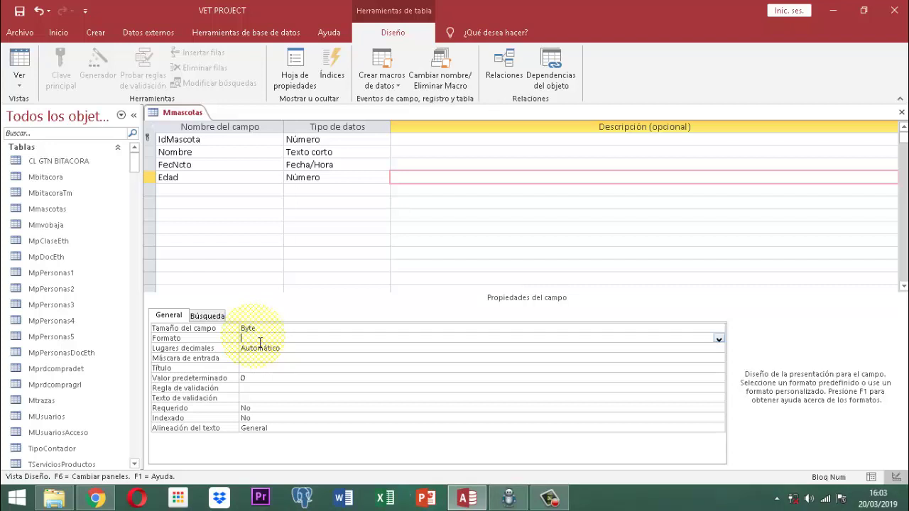
Add the fields letras, Sexo and Tipo, each kept as Texto corto.
click(178, 190)
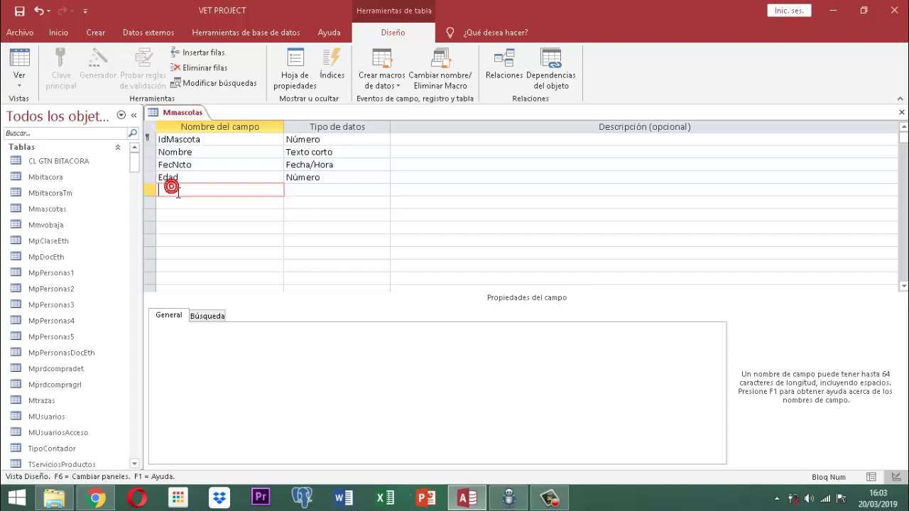
text(letras)
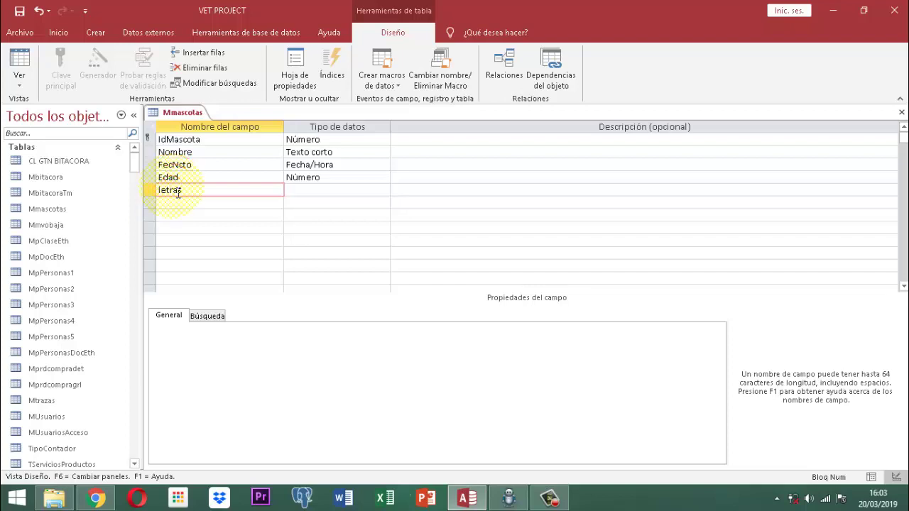
key(Tab)
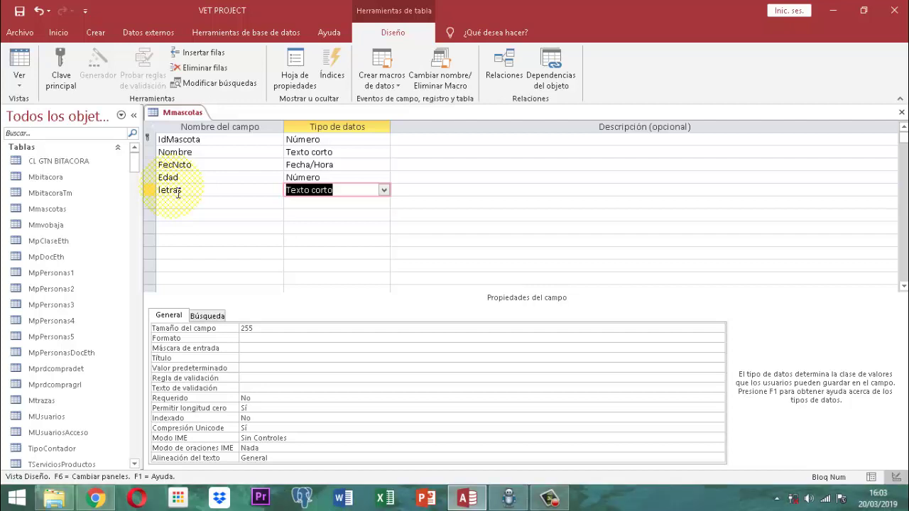
key(Tab)
key(Tab)
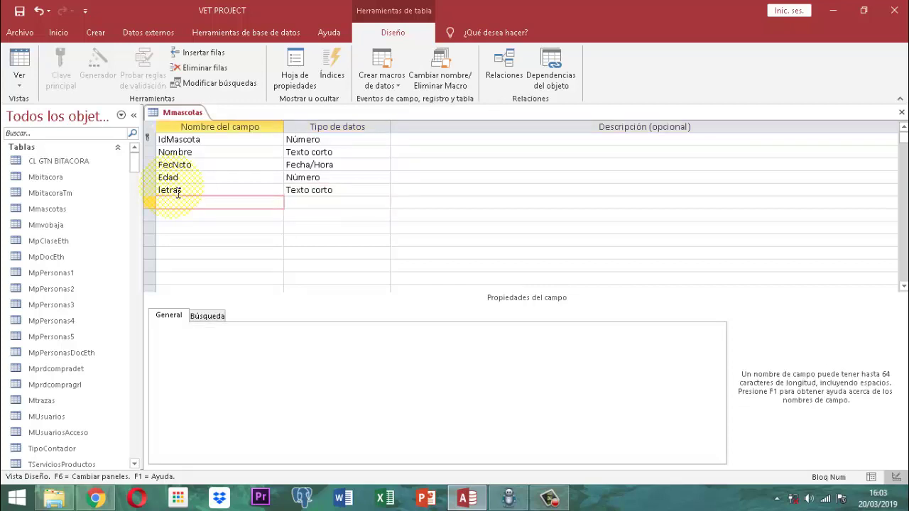
text(Sexo)
key(Tab)
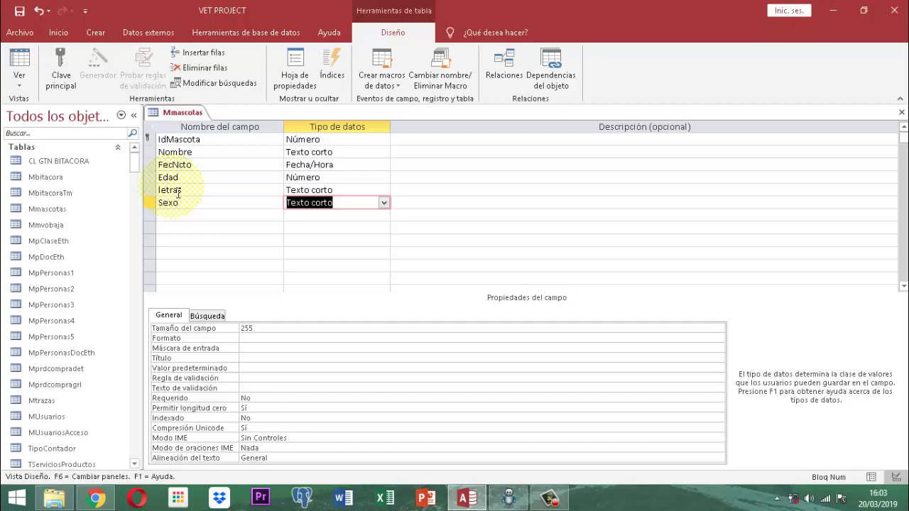
key(Tab)
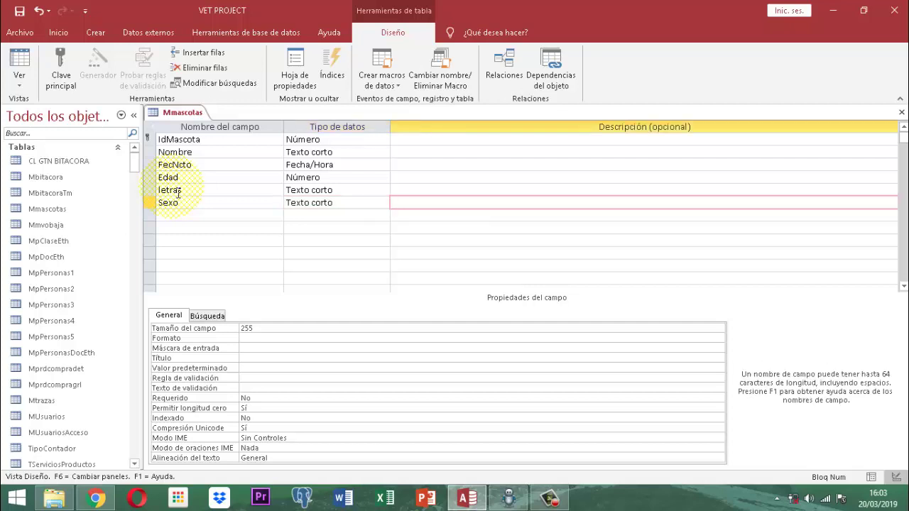
key(Tab)
text(Tipo)
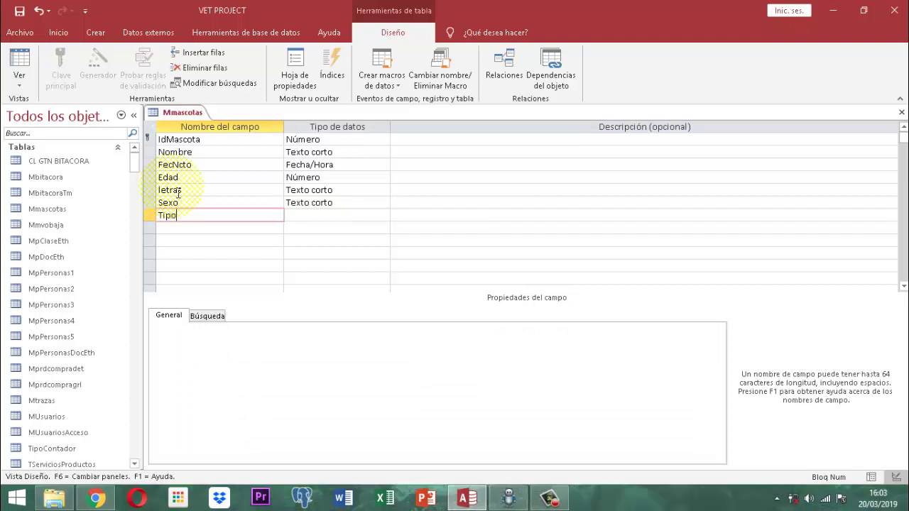
key(Tab)
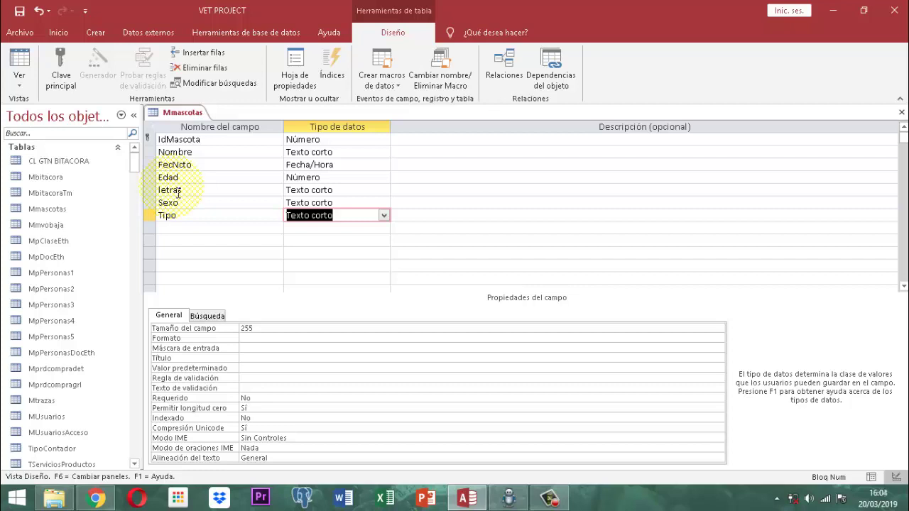
key(Tab)
Add the fields Color, Raza and Foto, each kept as Texto corto.
key(Tab)
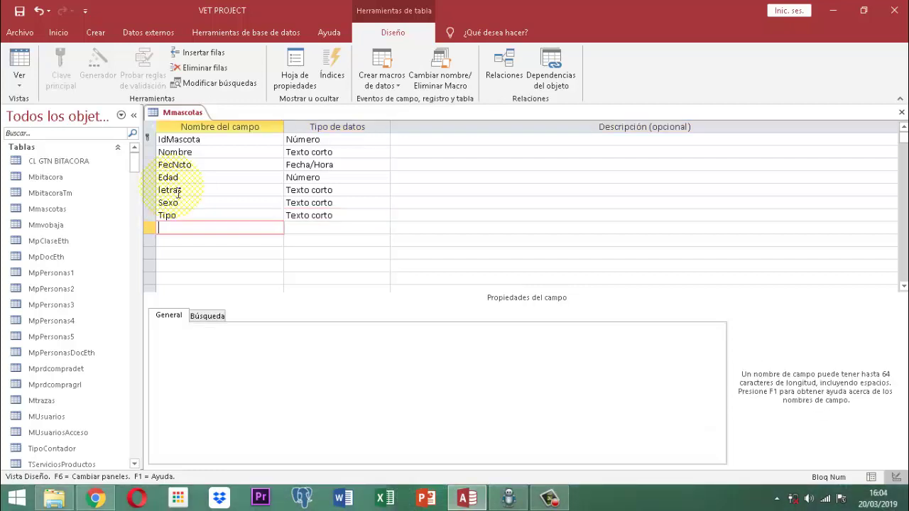
text(Color)
key(Tab)
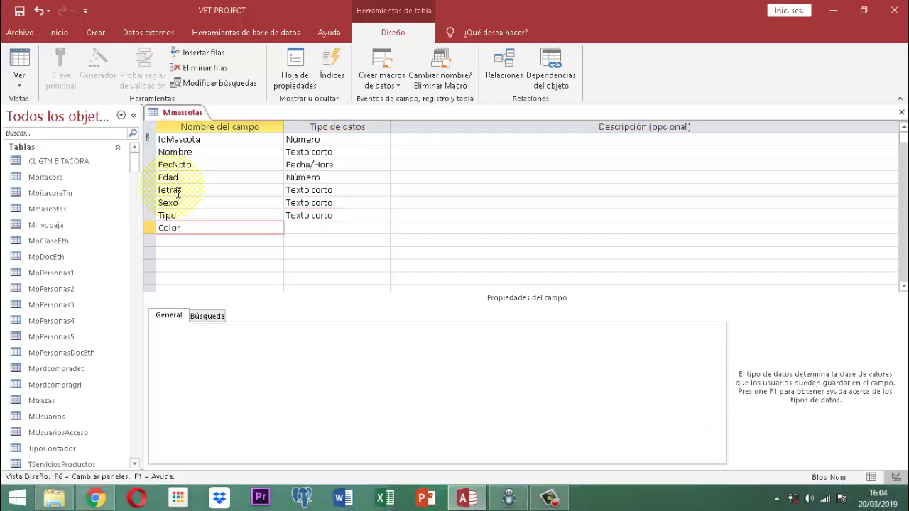
key(Tab)
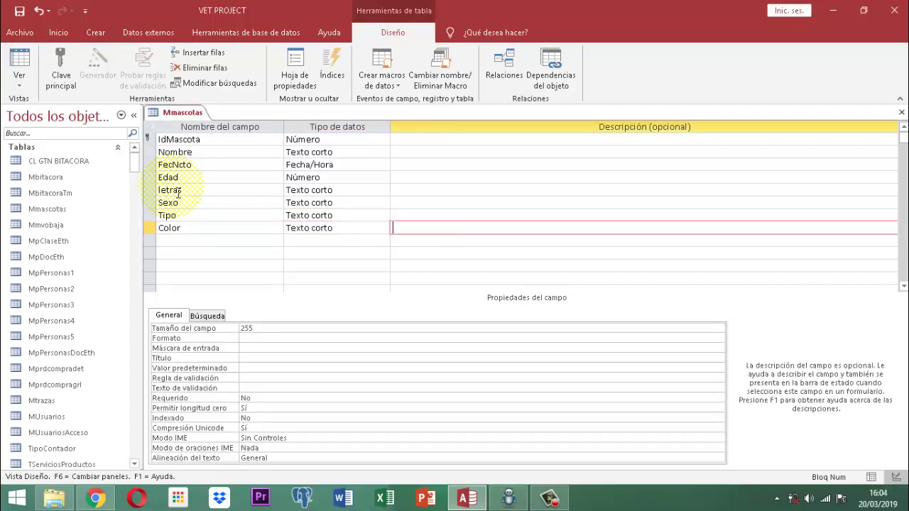
key(Tab)
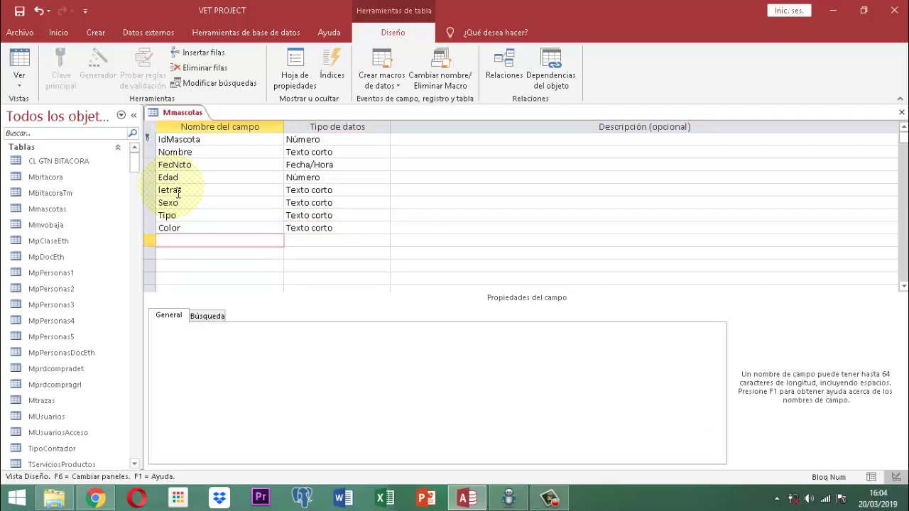
text(Raza)
key(Tab)
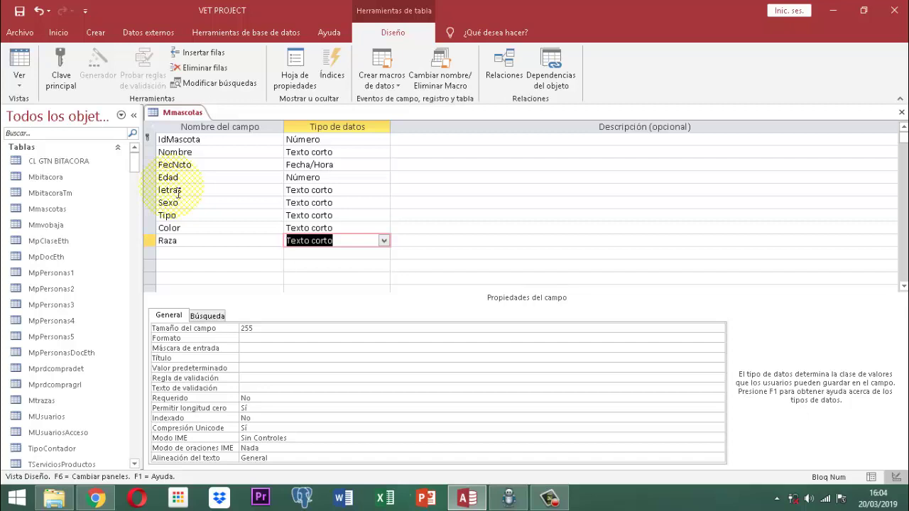
key(Tab)
key(Tab)
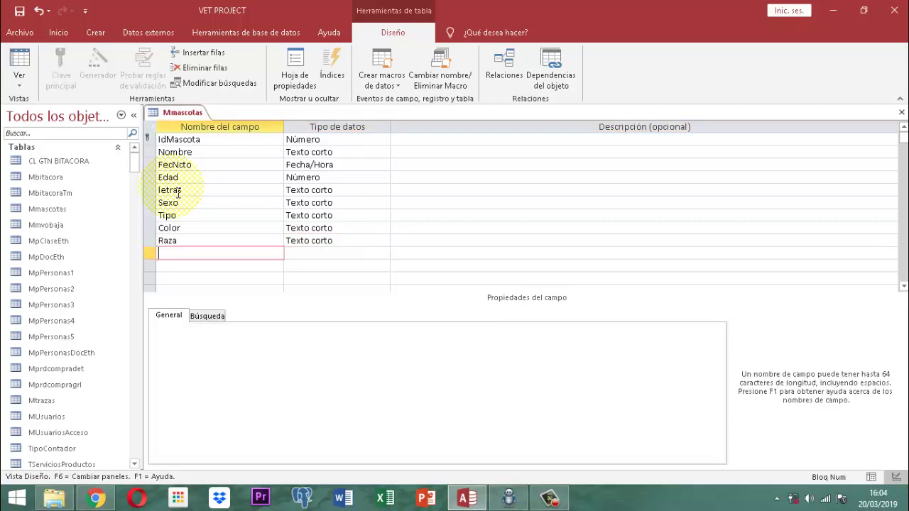
text(Foto)
key(Tab)
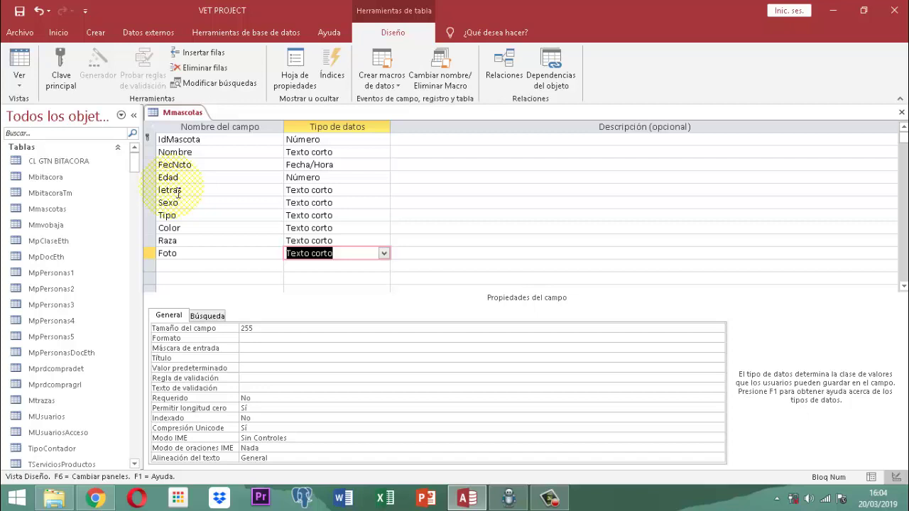
Change the Foto field's data type from Texto corto to Datos adjuntos.
key(alt+Down)
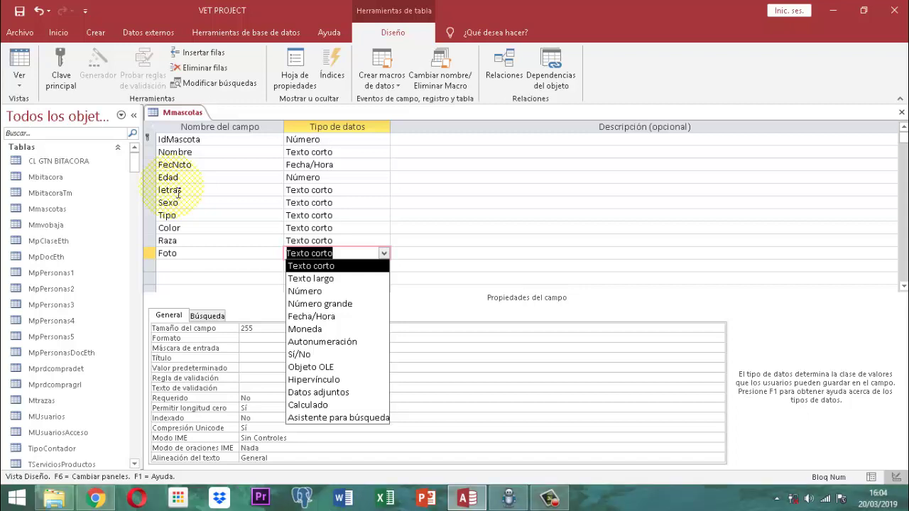
key(Down)
key(Down)
key(Down)
key(Down)
key(Down)
key(Down)
key(Down)
key(Down)
key(Down)
key(Down)
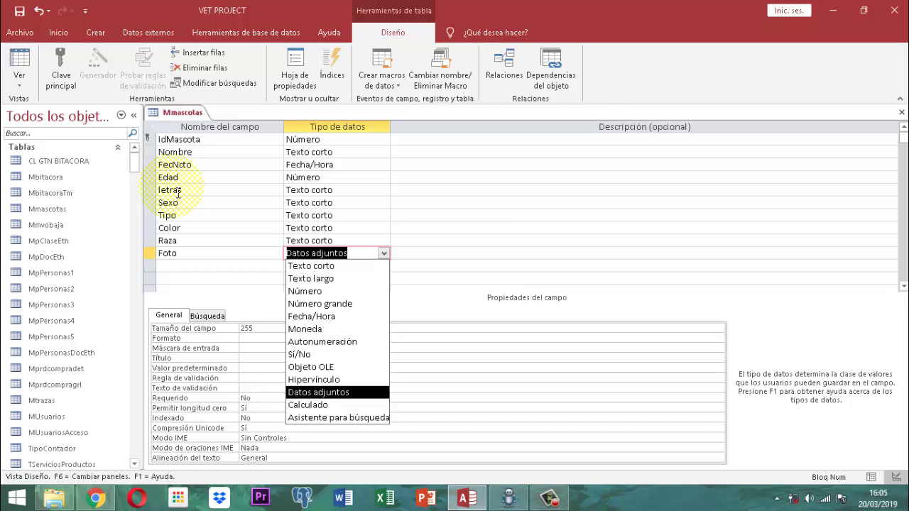
key(Return)
key(Return)
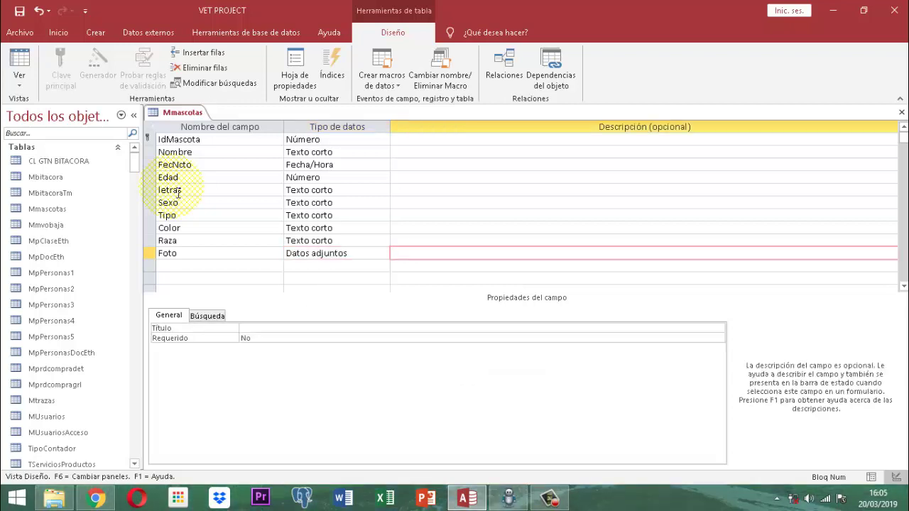
key(Return)
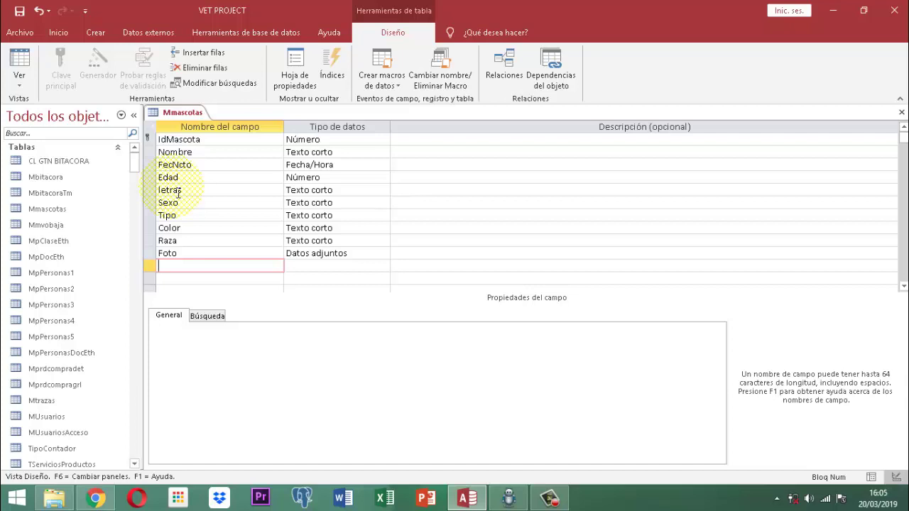
Add an eleventh field named Dueño with the default Texto corto type.
text(Due d)
key(BackSpace)
key(BackSpace)
text(ño)
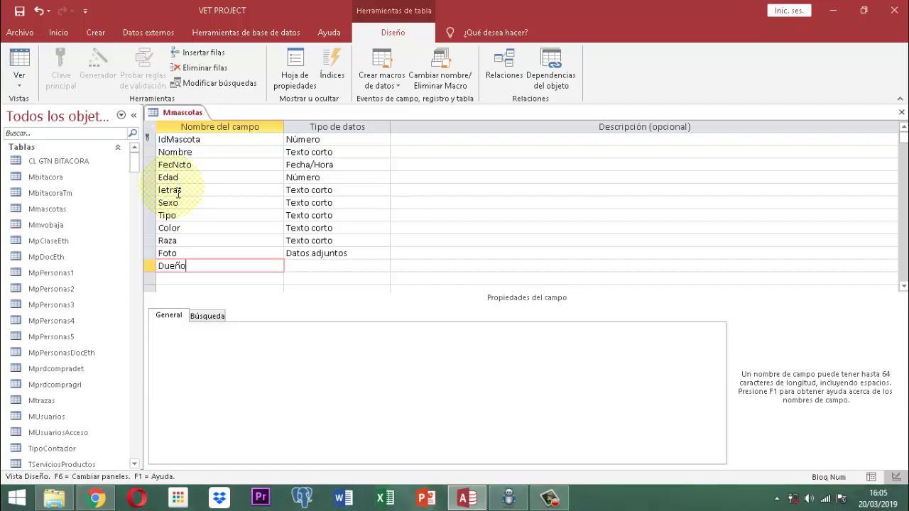
key(Tab)
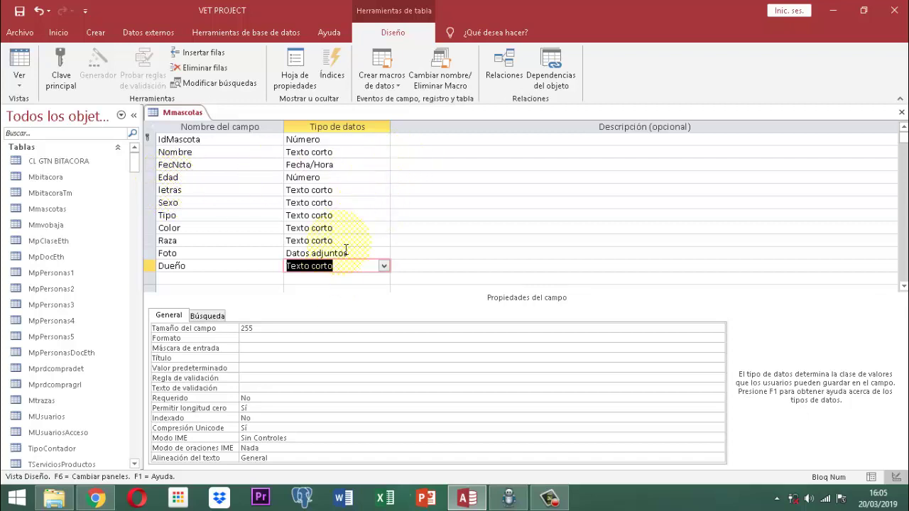
Save the Mmascotas table design and close it from its tab's menu.
right_click(189, 112)
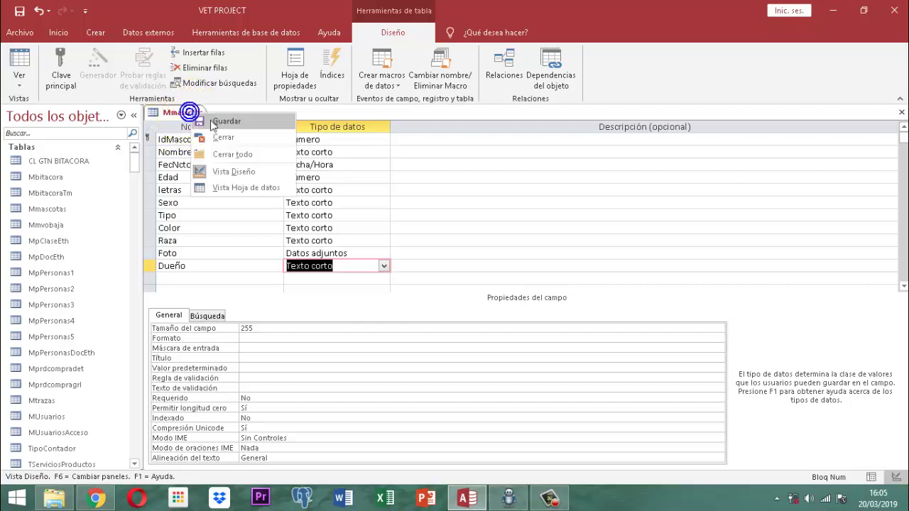
click(213, 122)
right_click(183, 112)
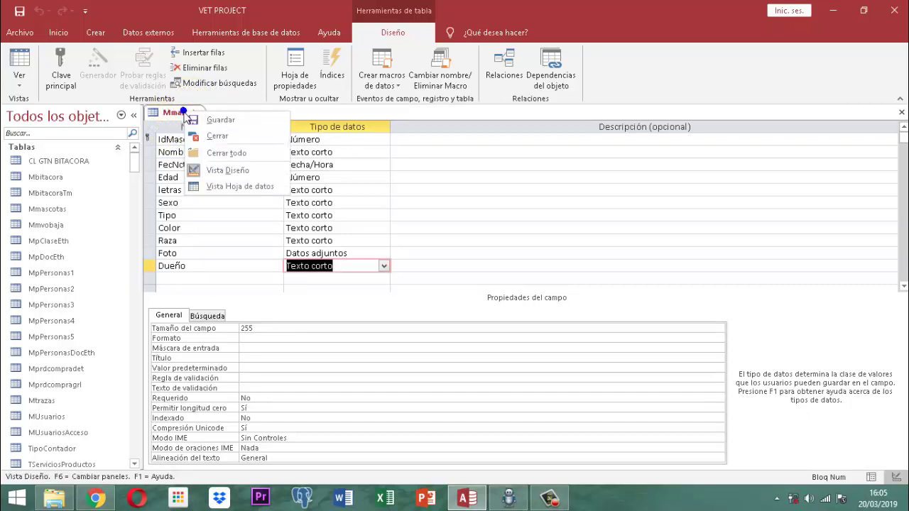
click(214, 136)
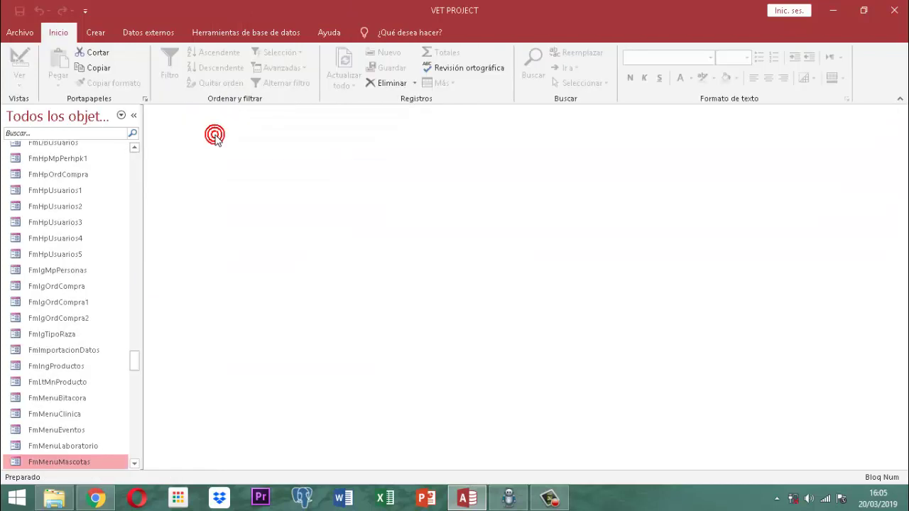
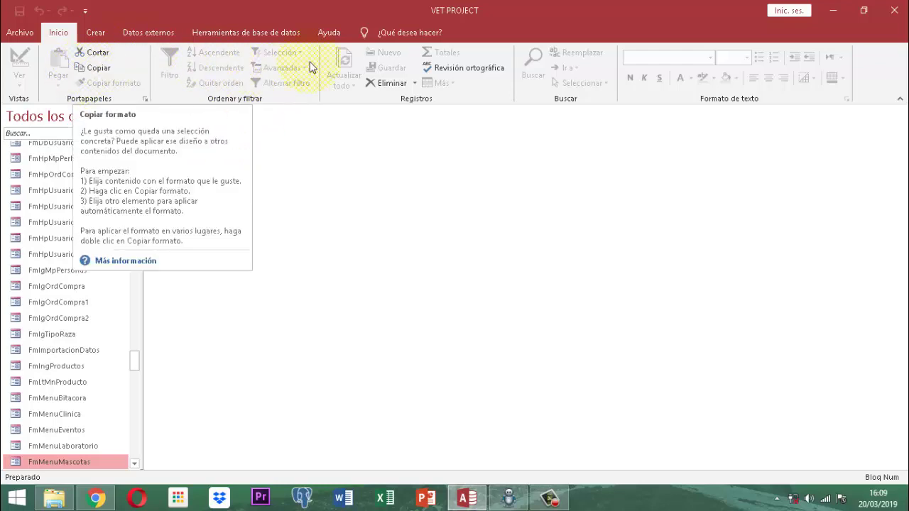
Create a new blank table, save it as MConsultas, and close it.
click(92, 39)
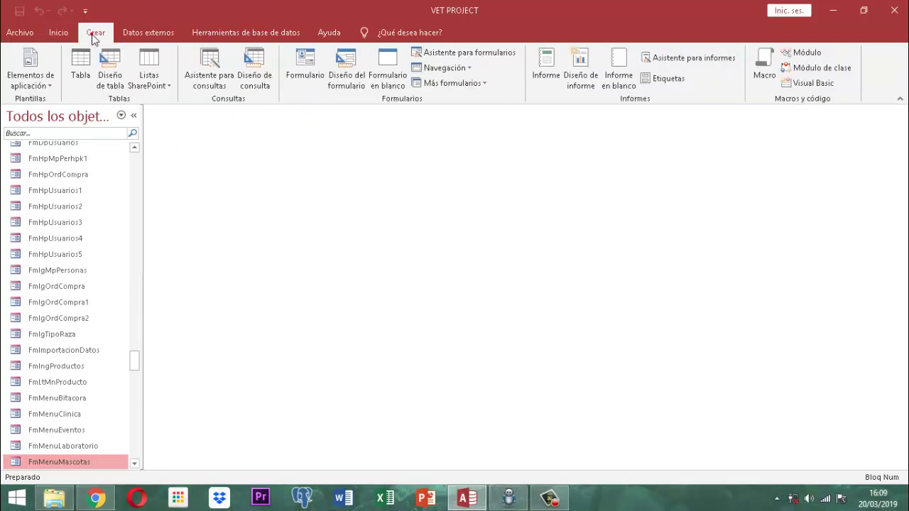
click(80, 78)
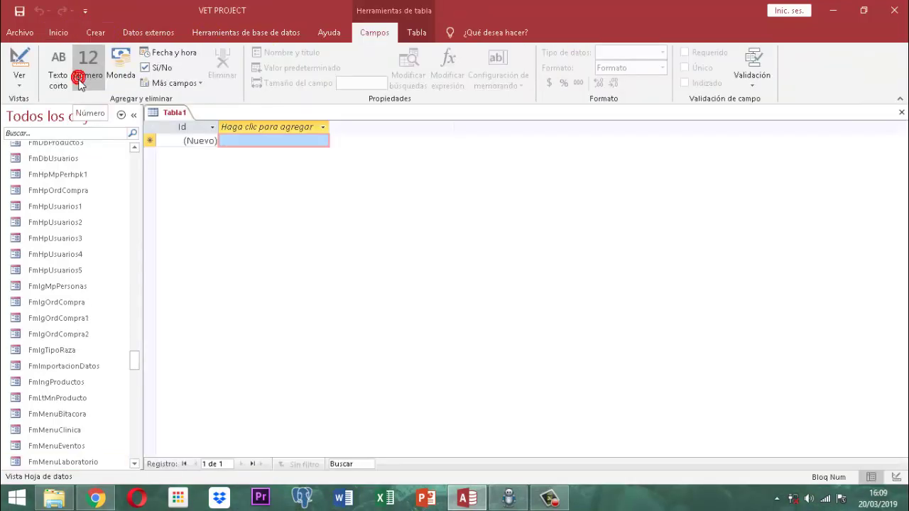
right_click(177, 121)
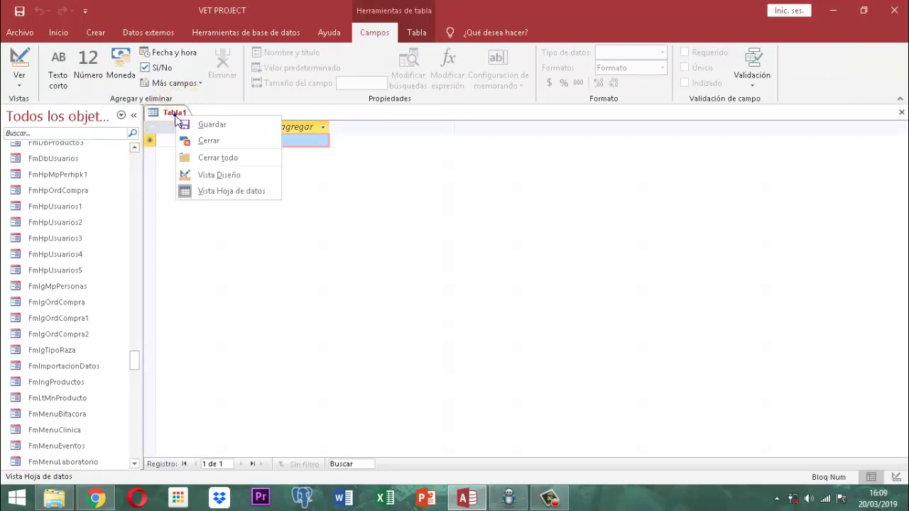
click(214, 129)
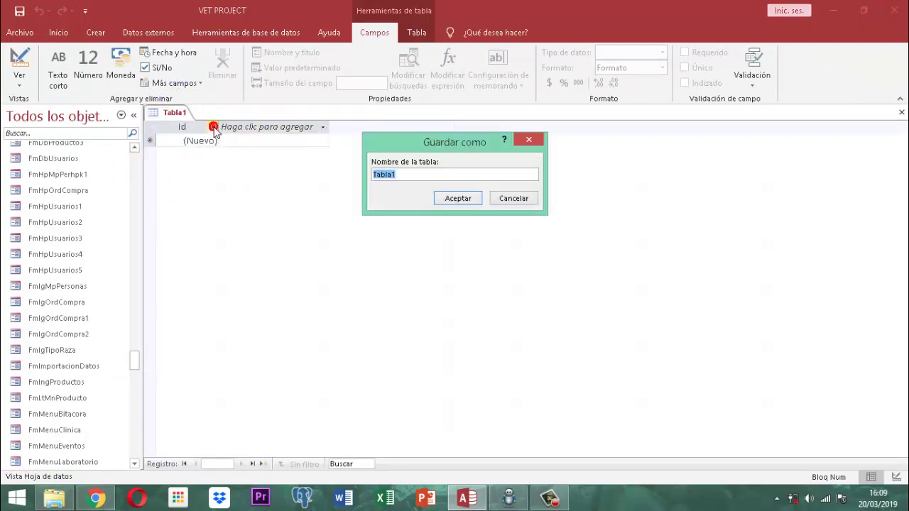
text(MConsulta)
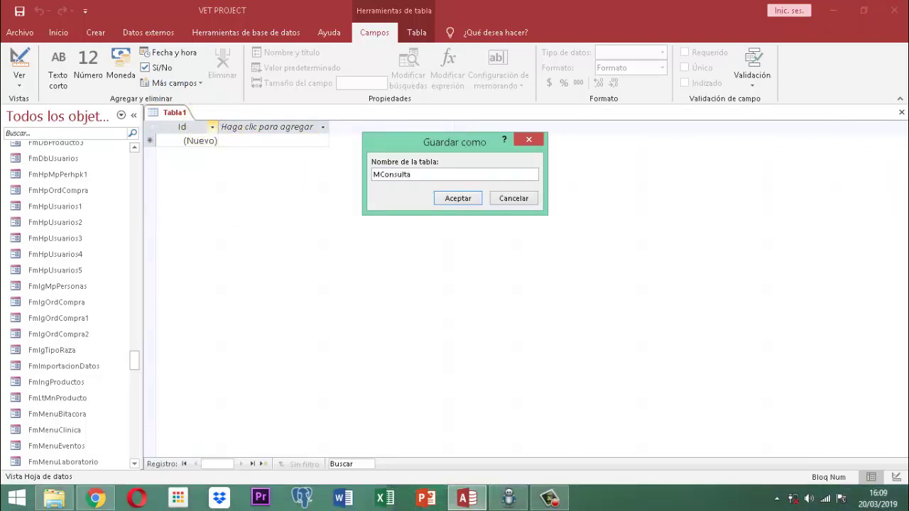
text(s)
key(Return)
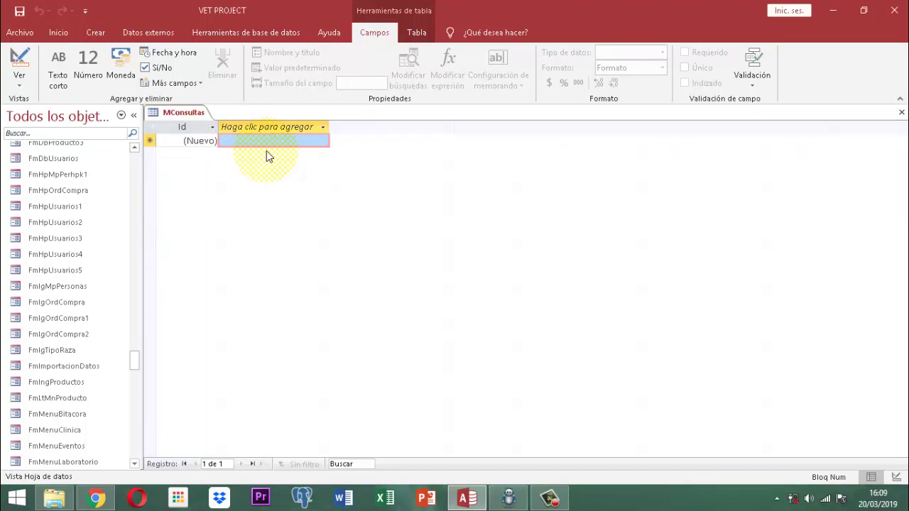
right_click(183, 115)
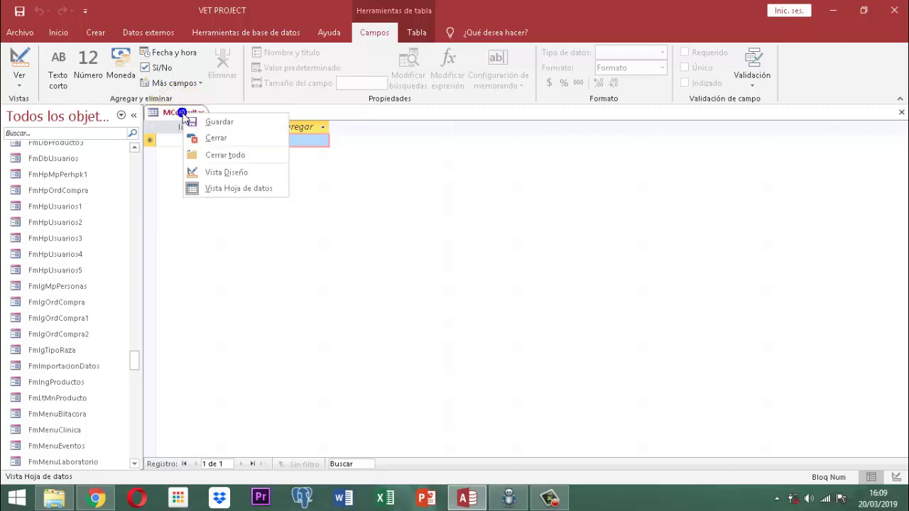
click(219, 142)
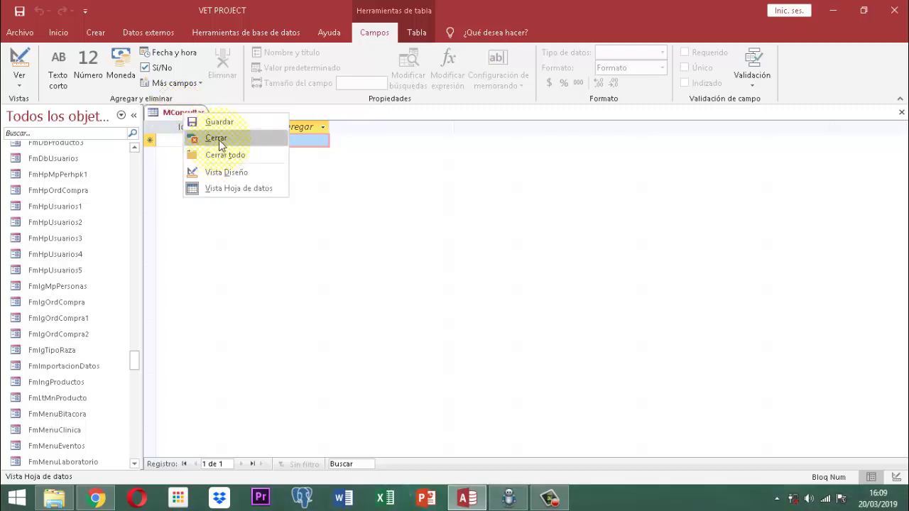
Search the navigation pane to find the MConsultas table.
click(71, 134)
text(Mc)
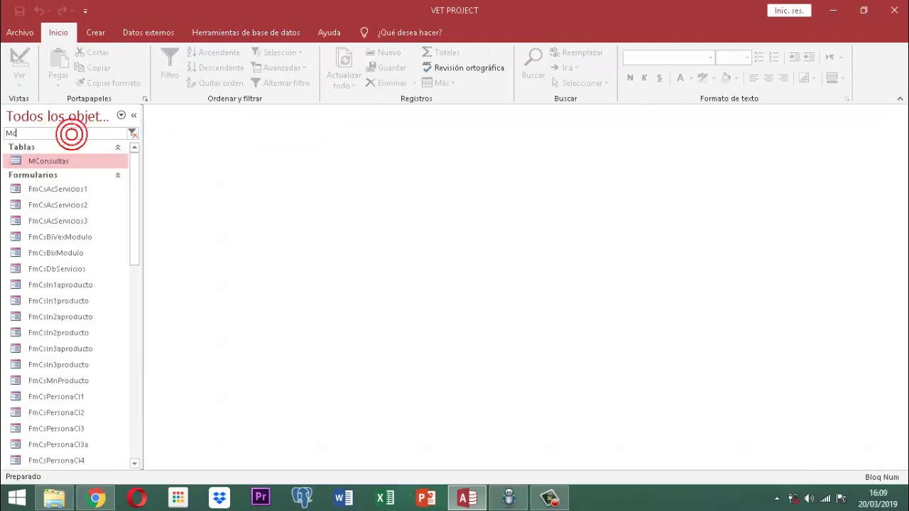
text(son)
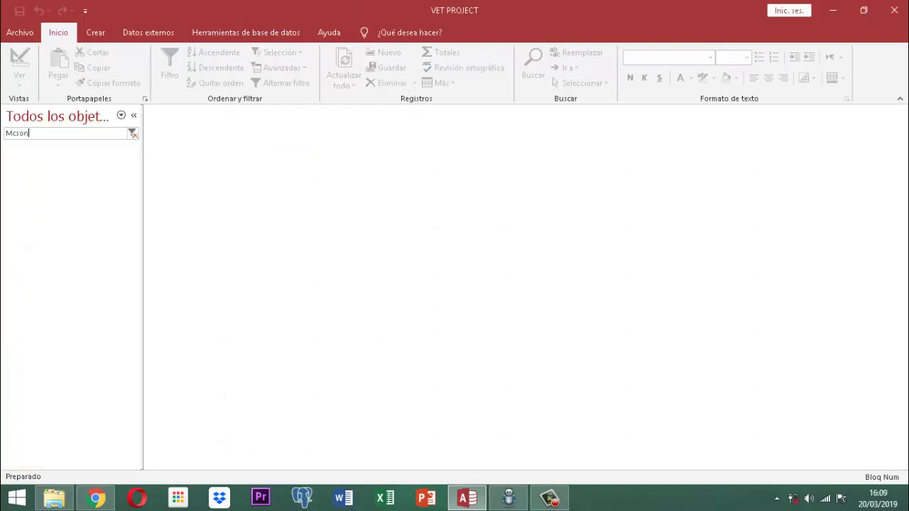
key(BackSpace)
key(BackSpace)
key(BackSpace)
text(so)
key(BackSpace)
key(BackSpace)
text(ons)
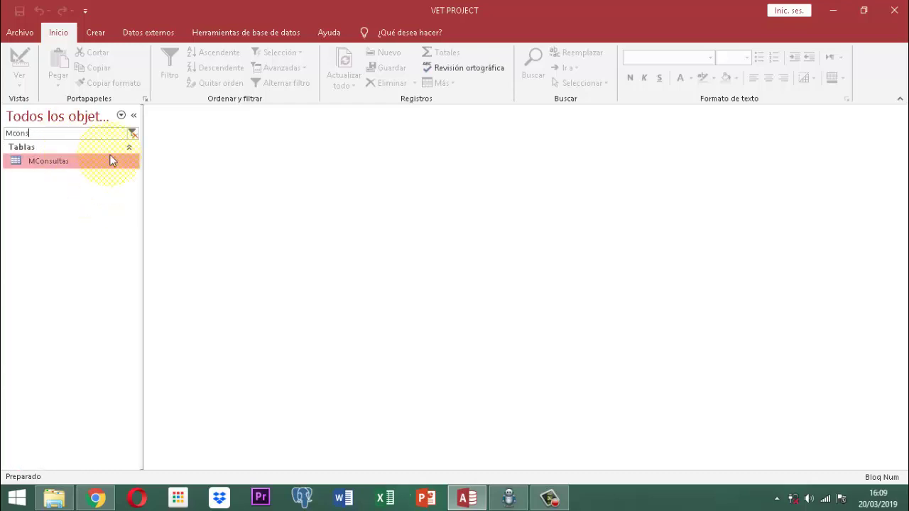
Rename the MConsultas table to Mmascota_consultas.
right_click(67, 164)
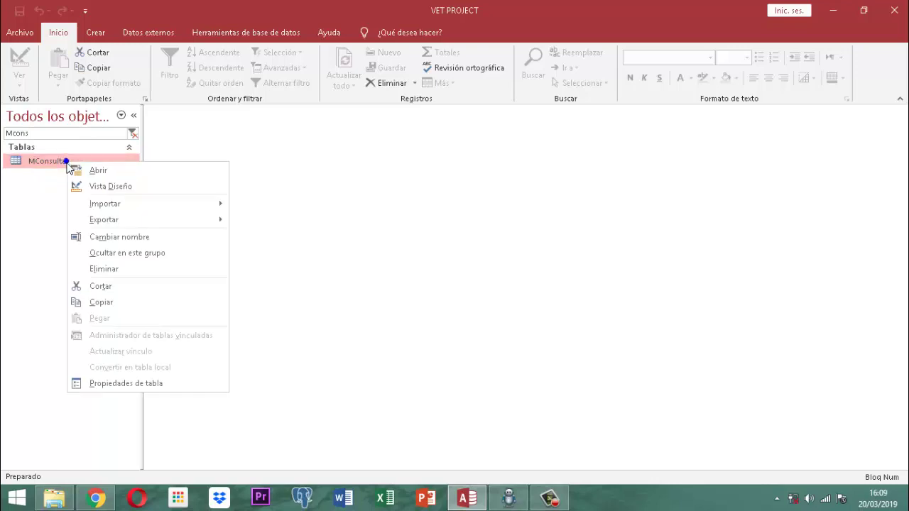
click(127, 238)
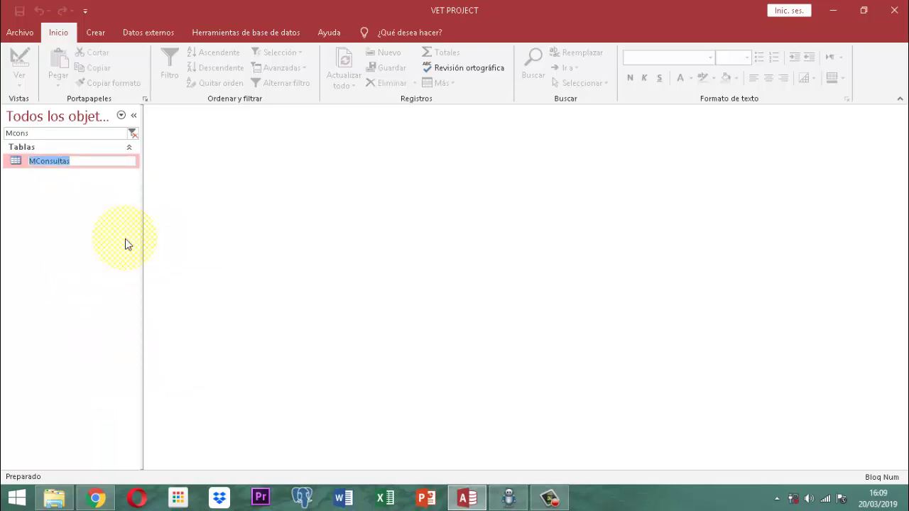
text(M)
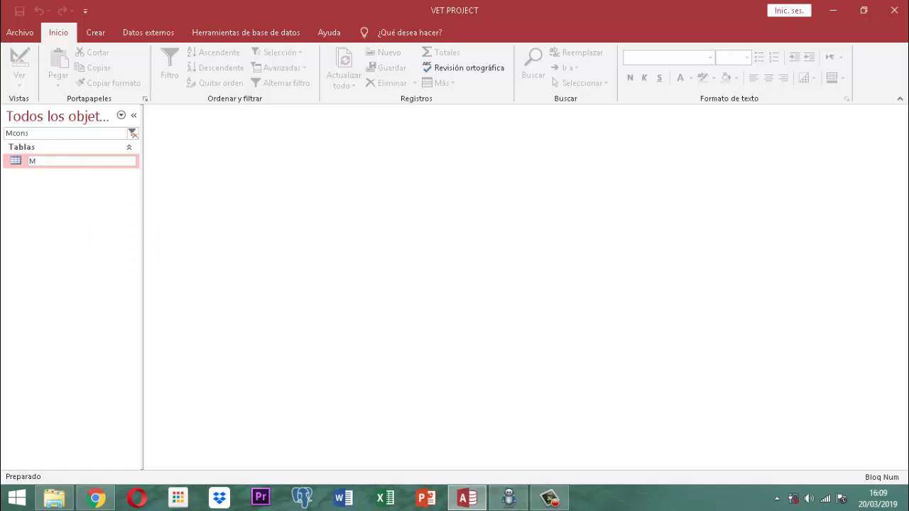
text(mascota)
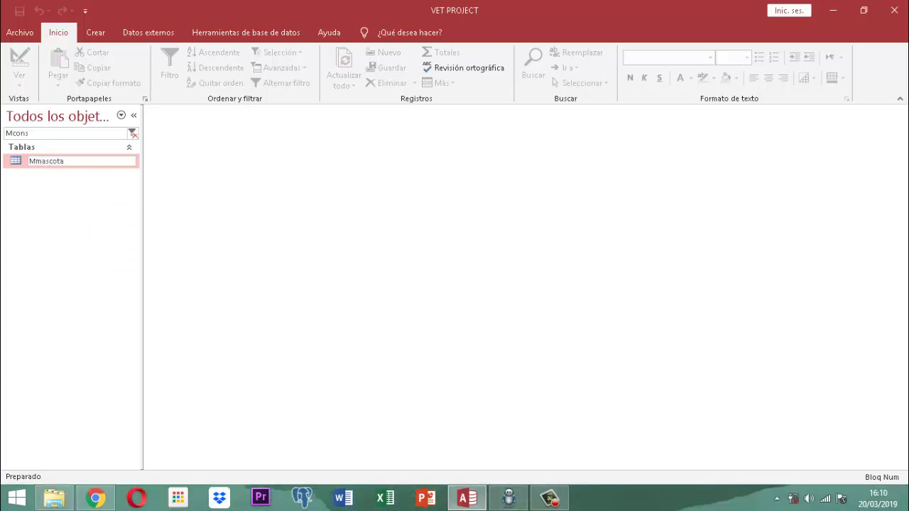
text(_consultas)
click(125, 244)
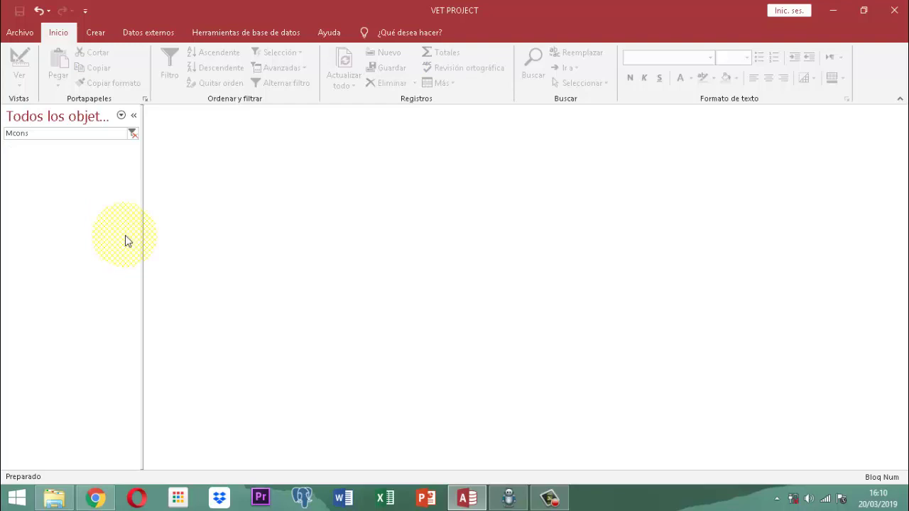
Filter the navigation pane with 'Mmas' to list the Mmascota tables.
click(54, 135)
key(BackSpace)
key(BackSpace)
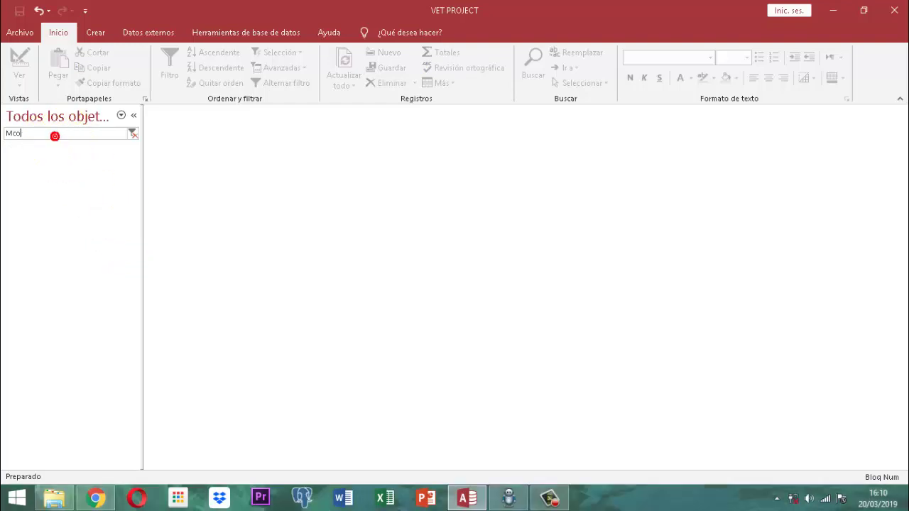
key(BackSpace)
key(BackSpace)
key(BackSpace)
text(Mm)
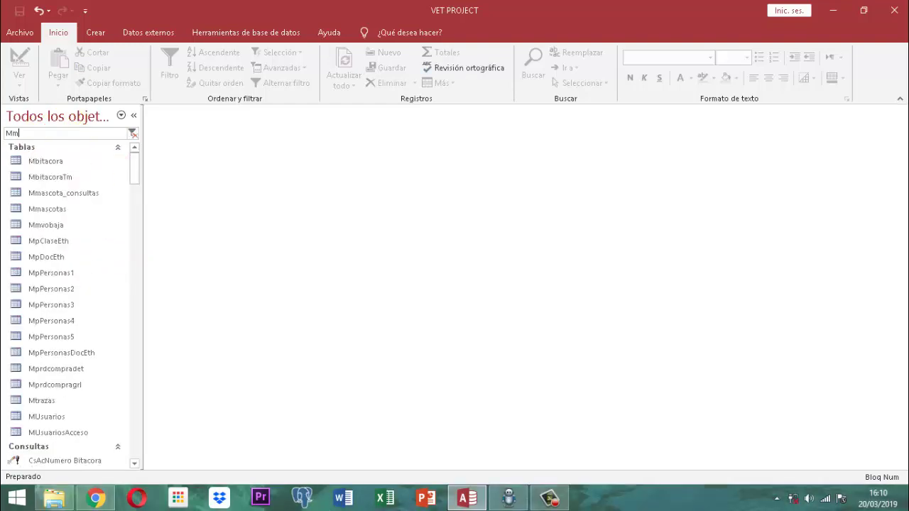
text(as)
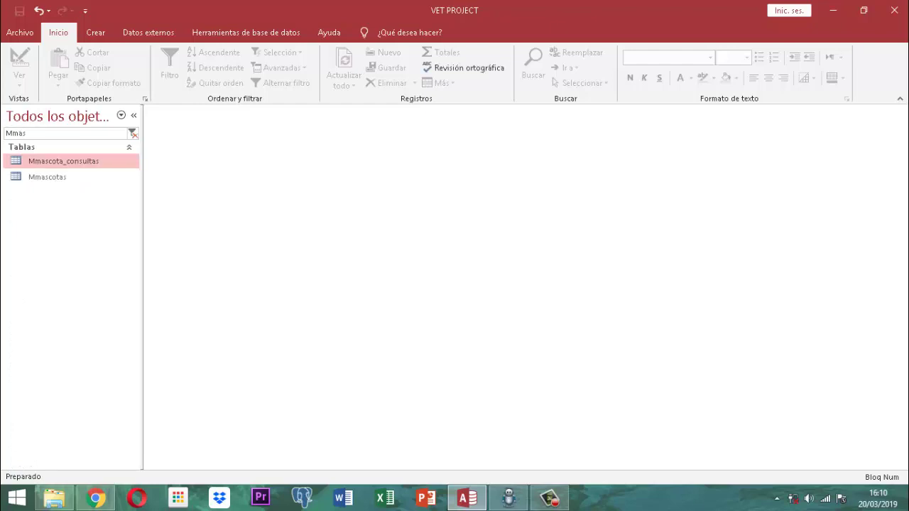
Open Mmascota_consultas in Design View and clear the default Id field name.
click(71, 160)
right_click(70, 161)
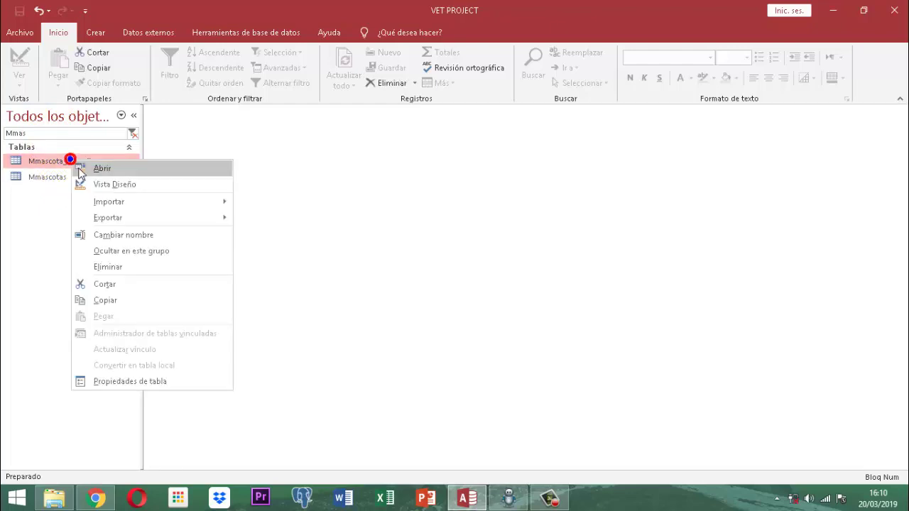
click(107, 183)
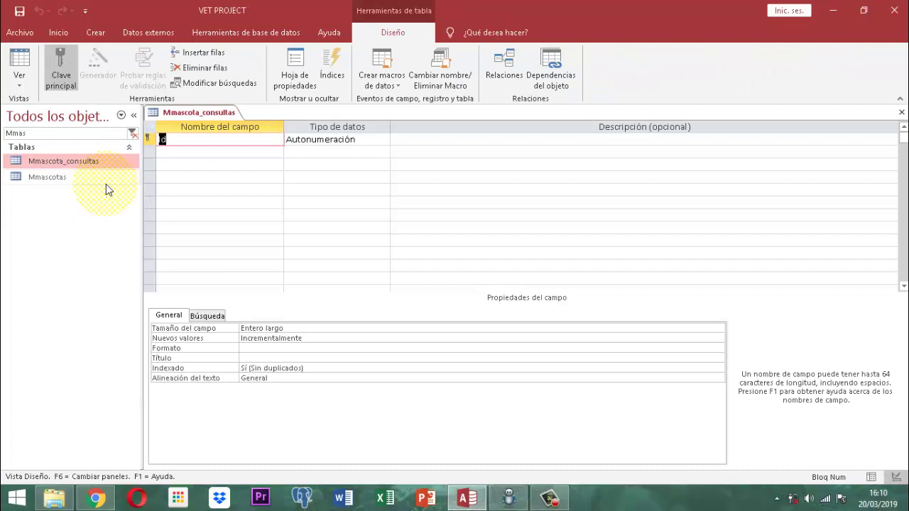
key(BackSpace)
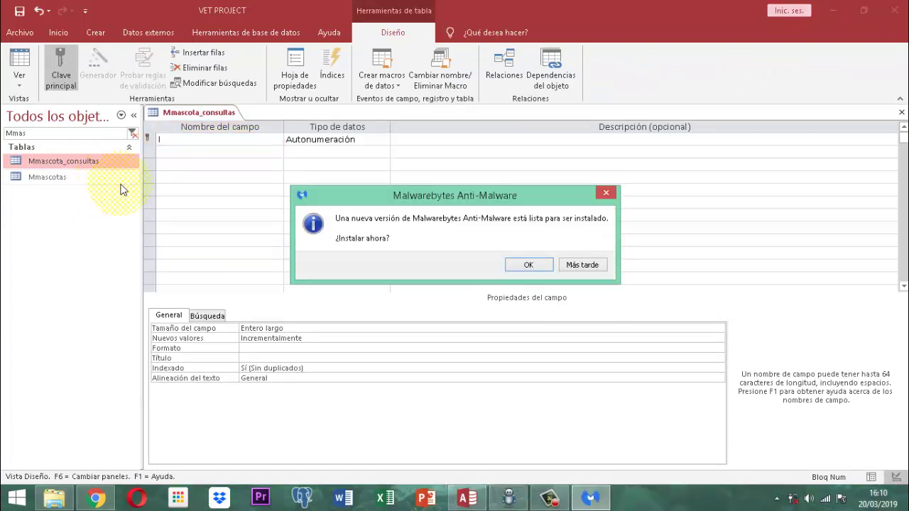
click(572, 265)
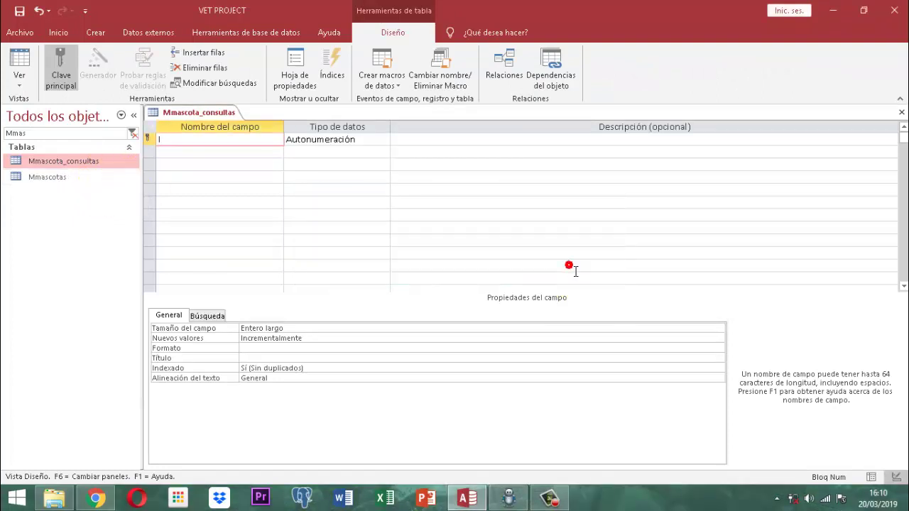
Add the fields IdConsulta and IdMascota, both as Número.
text(Id)
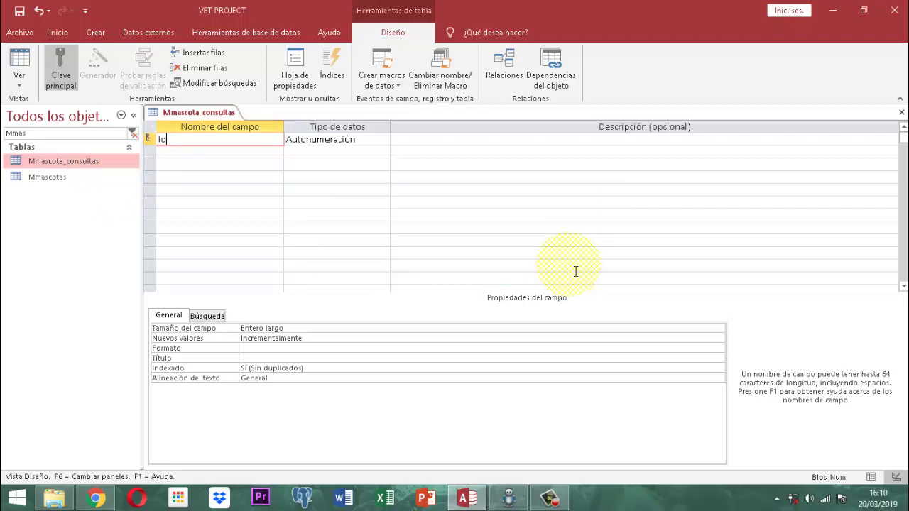
text(Consulta)
key(Tab)
text(n)
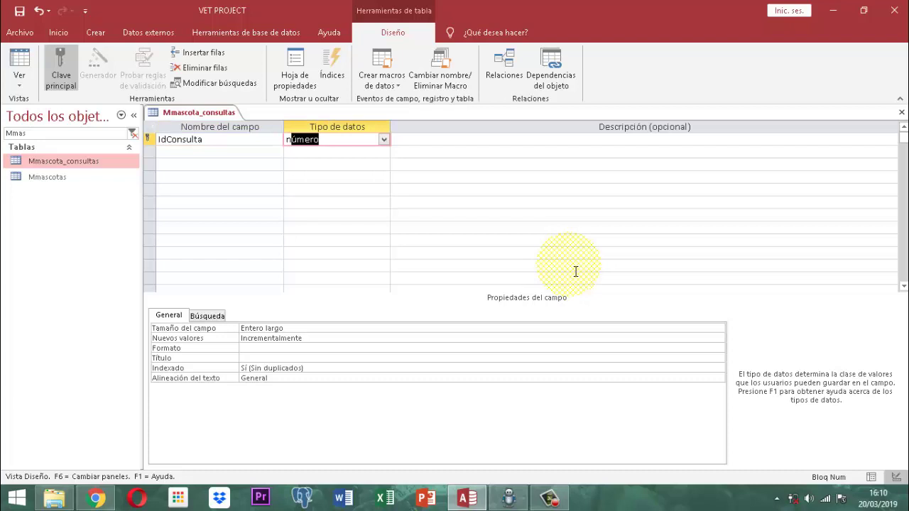
key(Tab)
key(Tab)
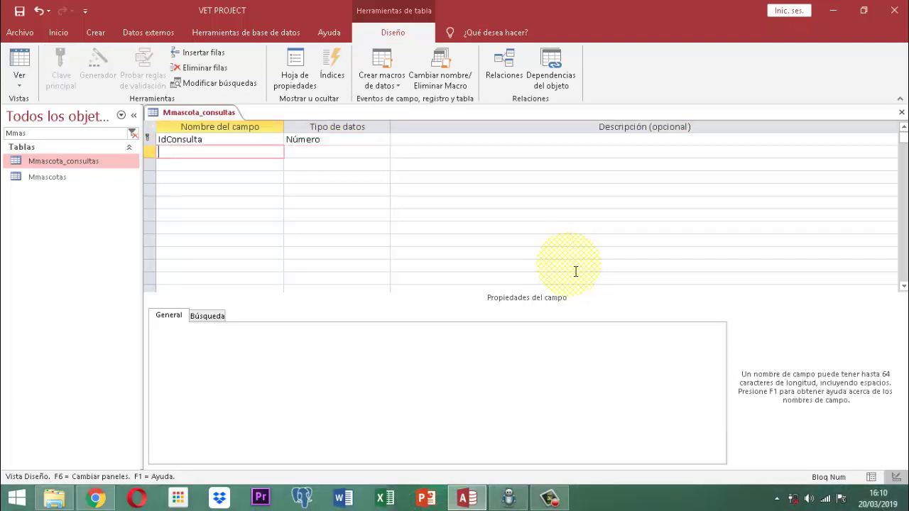
text(IdMascota)
key(Tab)
text(n)
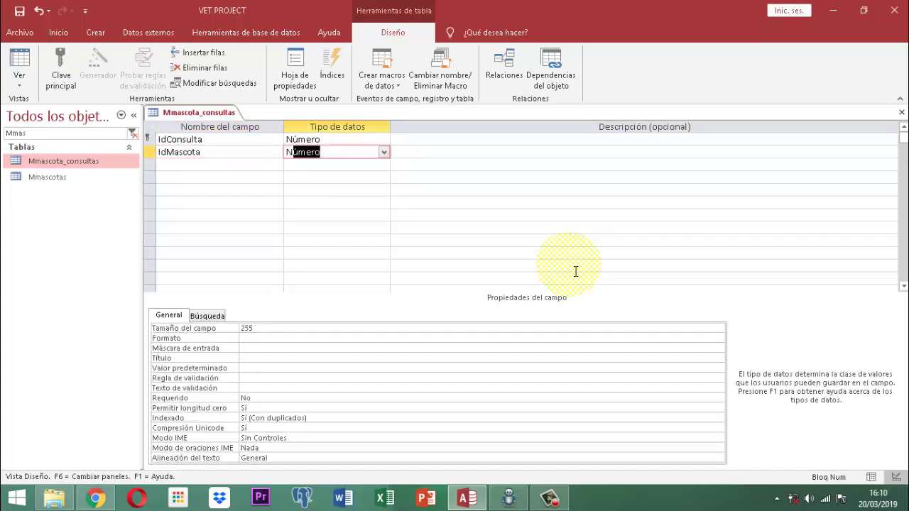
key(Tab)
key(Tab)
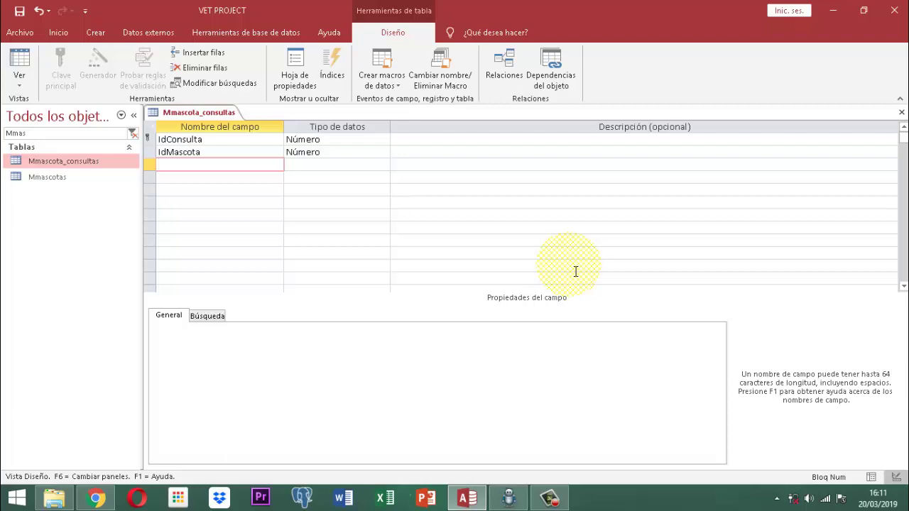
Add Motivo, Raza and Dueño as Texto corto fields.
text(Motivo)
key(Tab)
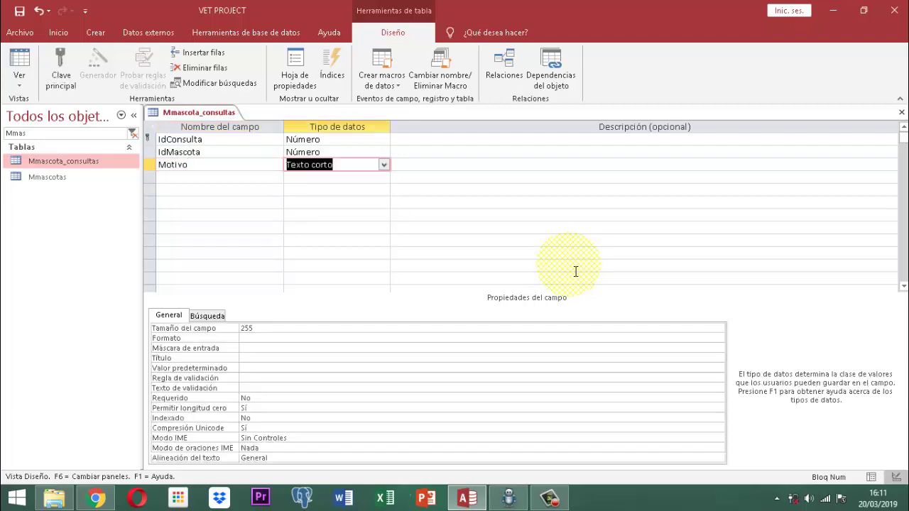
key(Tab)
key(Tab)
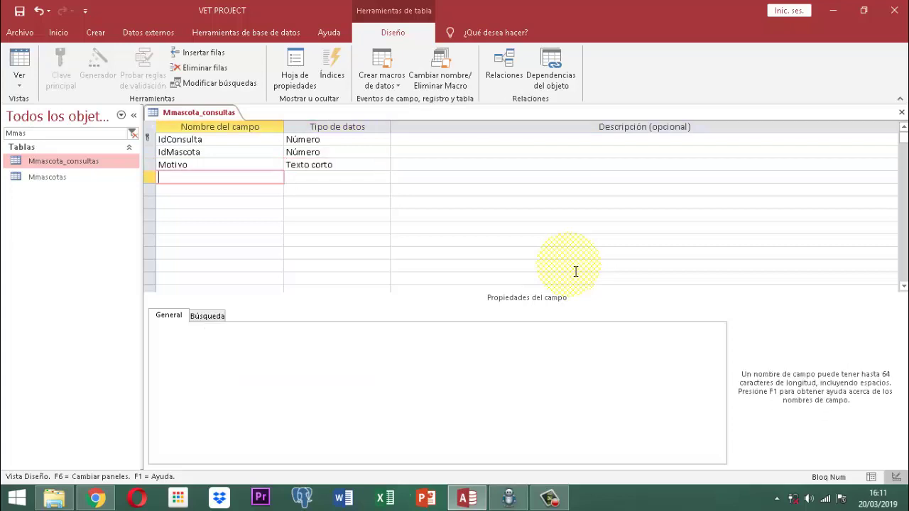
text(Raza)
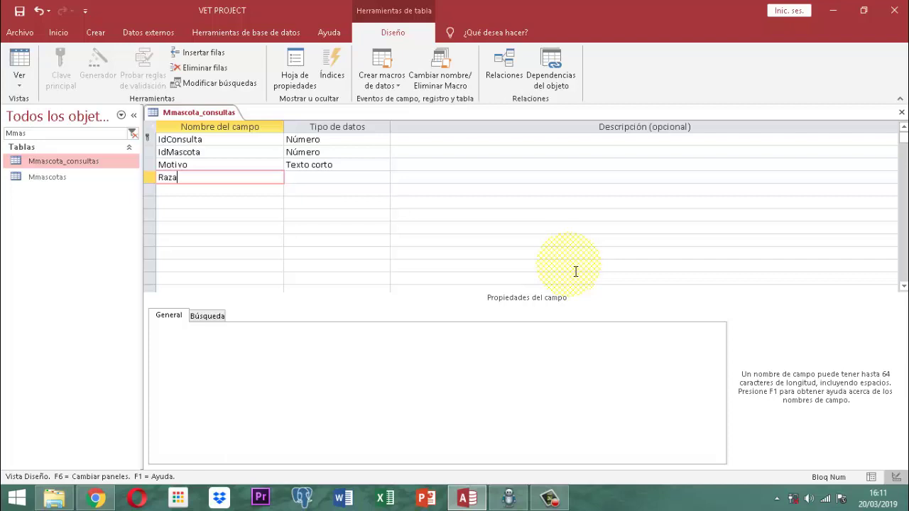
key(Tab)
key(Tab)
key(Tab)
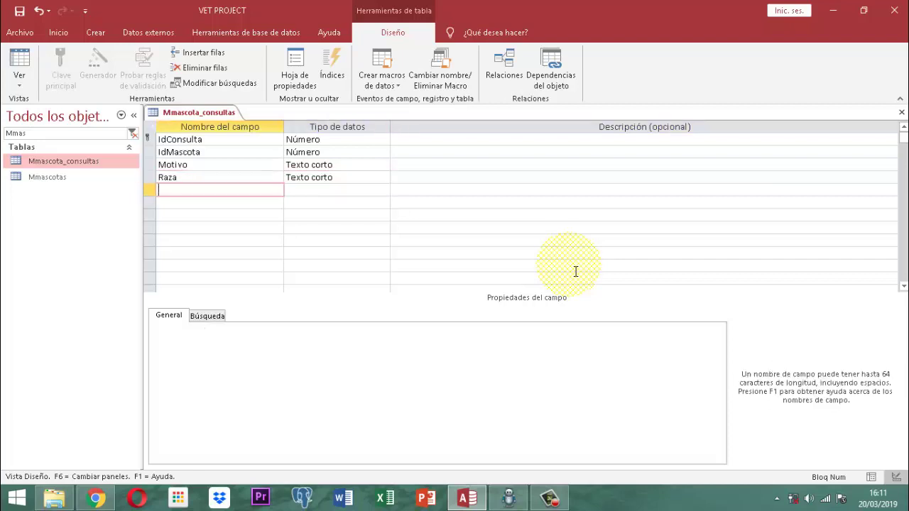
text(Dueño)
key(Tab)
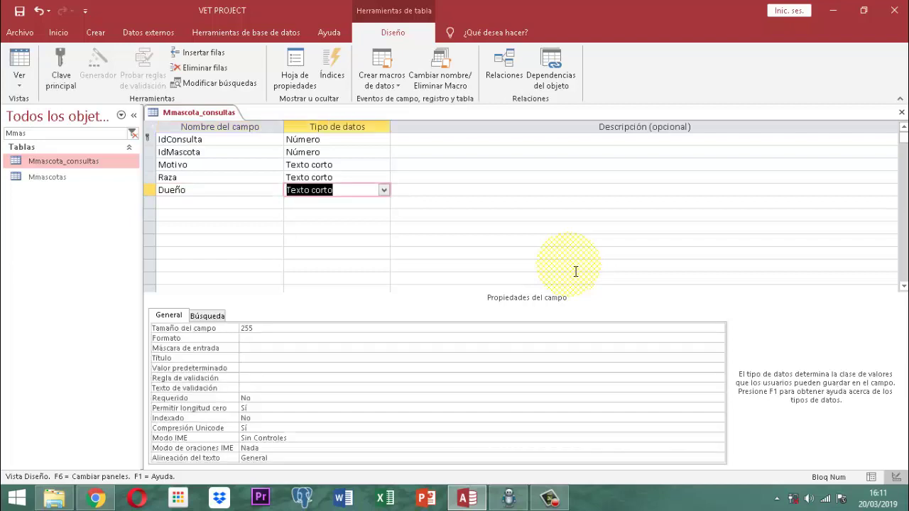
key(Tab)
key(Tab)
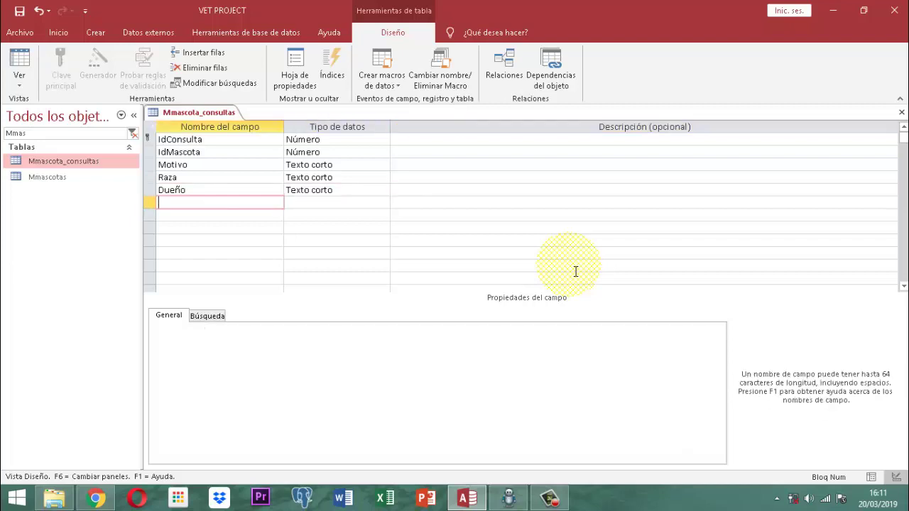
Add a Peso field of type Número with field size Doble.
text(Peso)
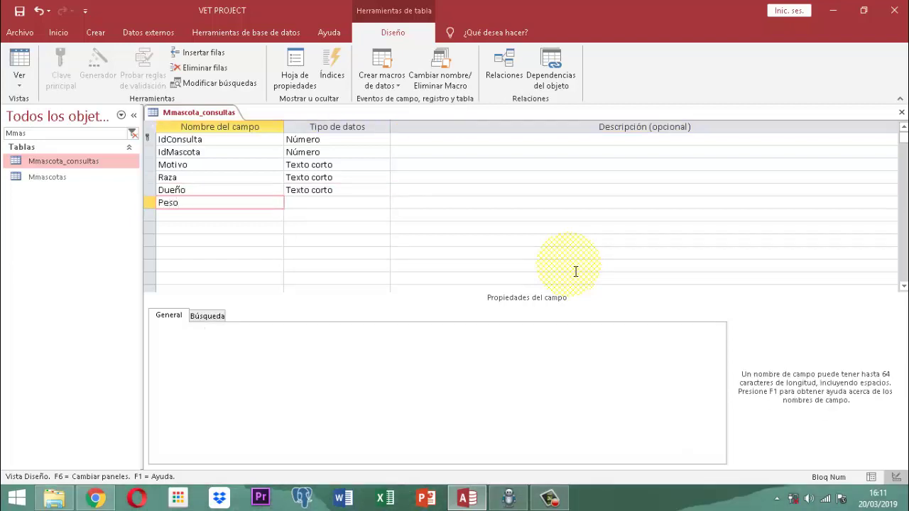
key(Tab)
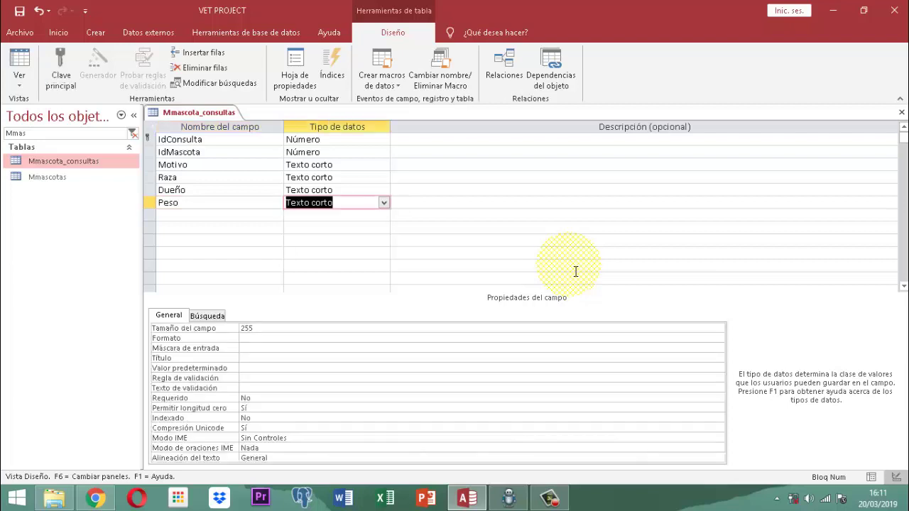
text(d)
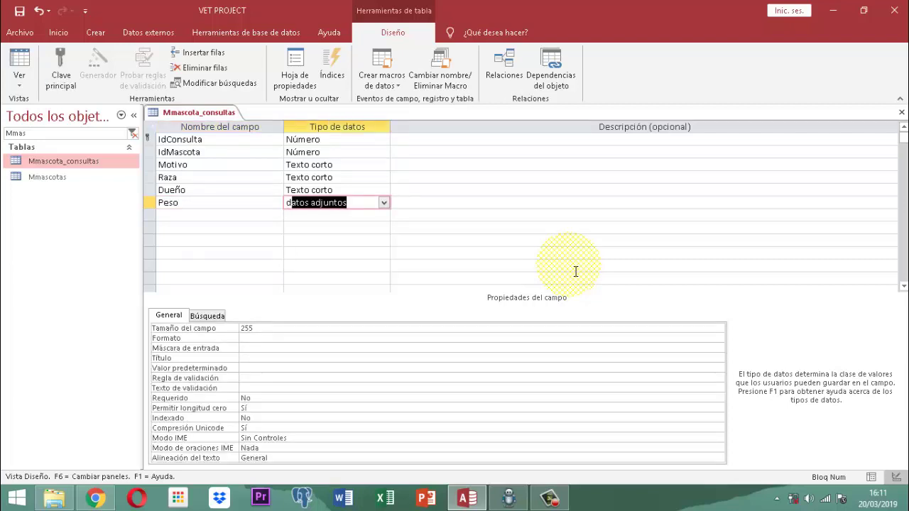
key(BackSpace)
key(BackSpace)
text(número)
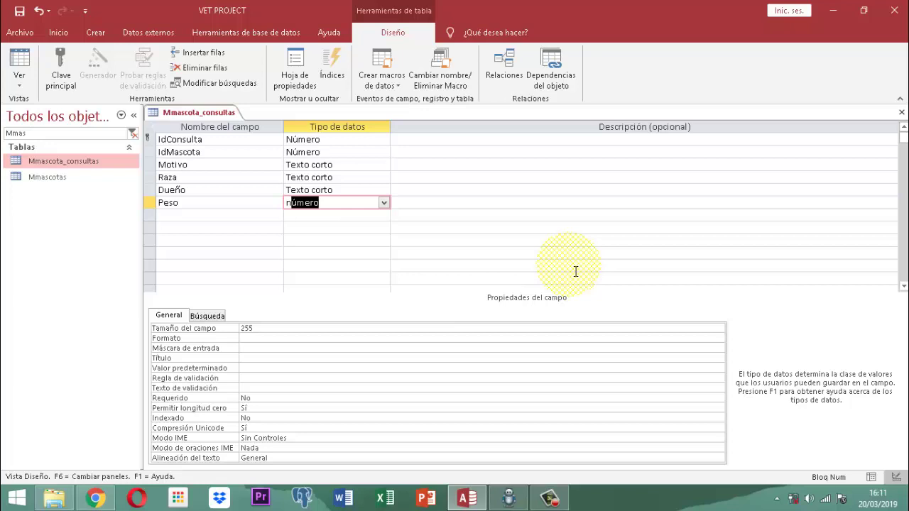
key(Tab)
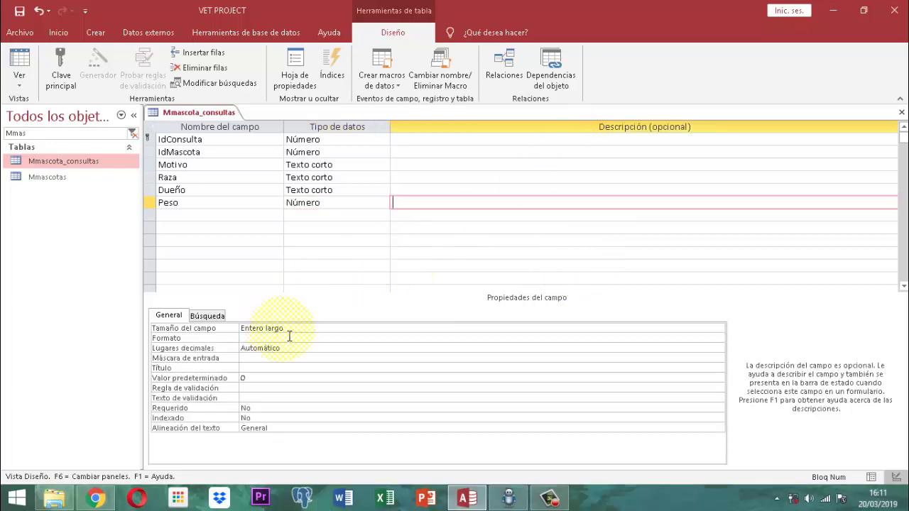
drag(289, 332, 235, 331)
text(d)
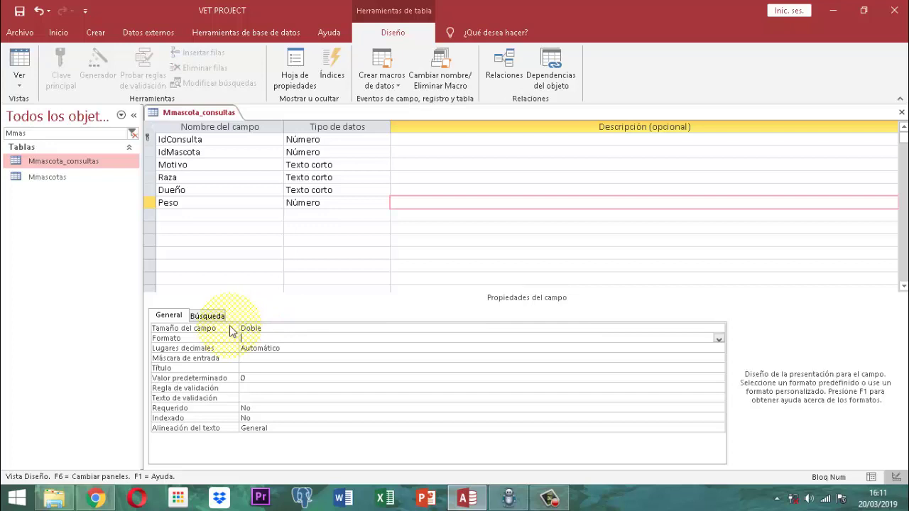
Add FecConsulta and HoraConsulta as Fecha/Hora fields.
click(182, 217)
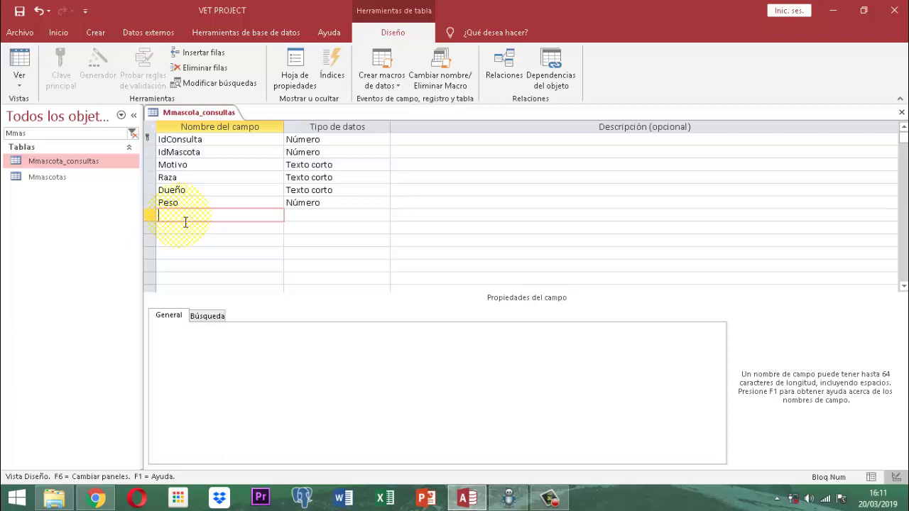
text(FecConsulta)
key(Tab)
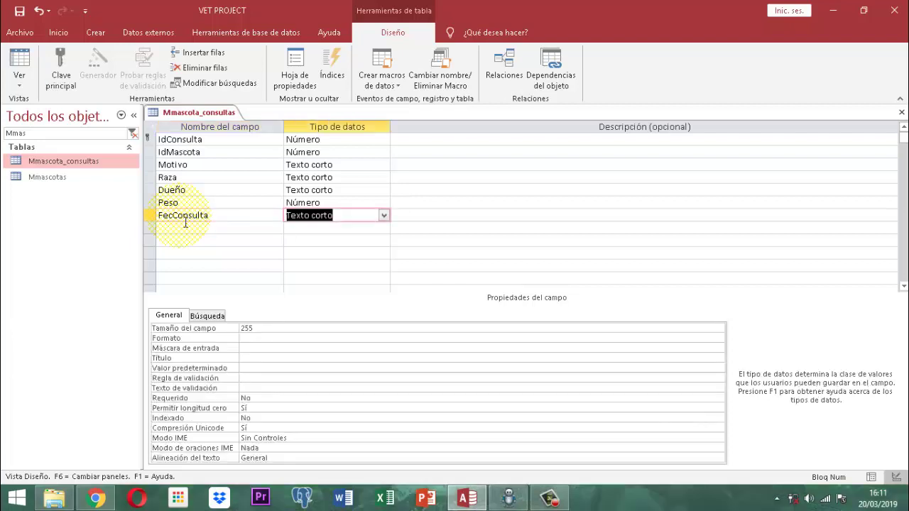
text(f)
key(Tab)
key(Tab)
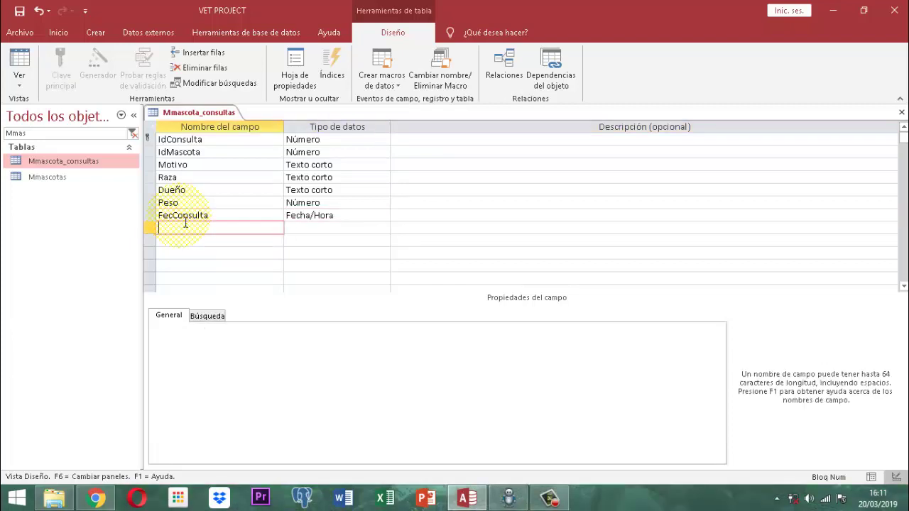
text(HoraConsulta)
key(Tab)
text(f)
key(Tab)
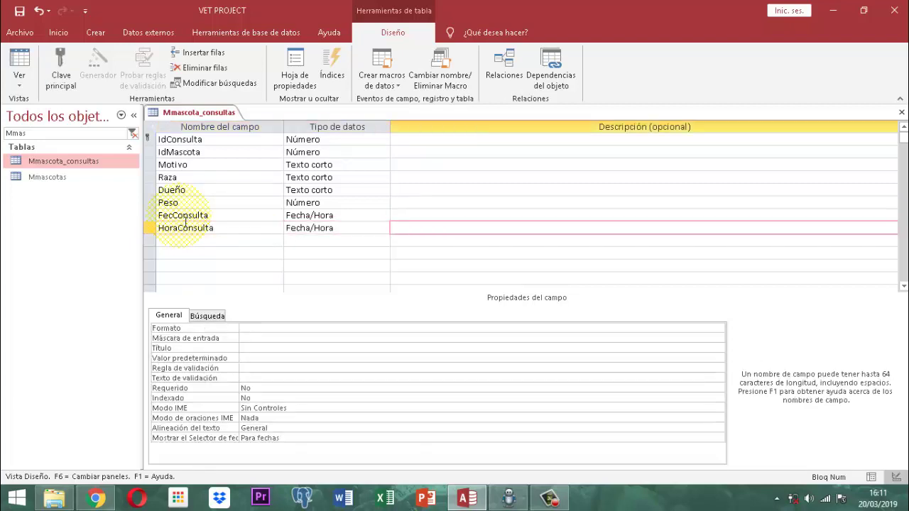
key(Tab)
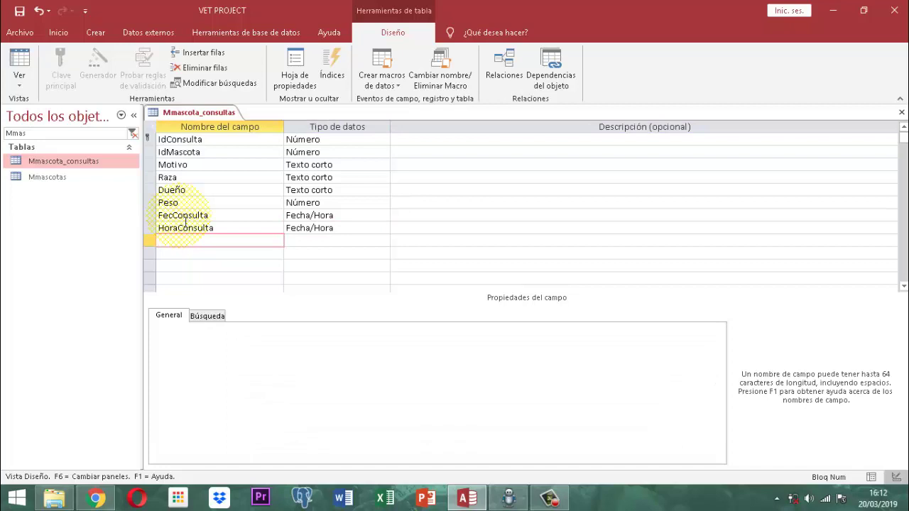
Add Veterinario as Número and NbVeterinario as Texto corto.
text(Veterin)
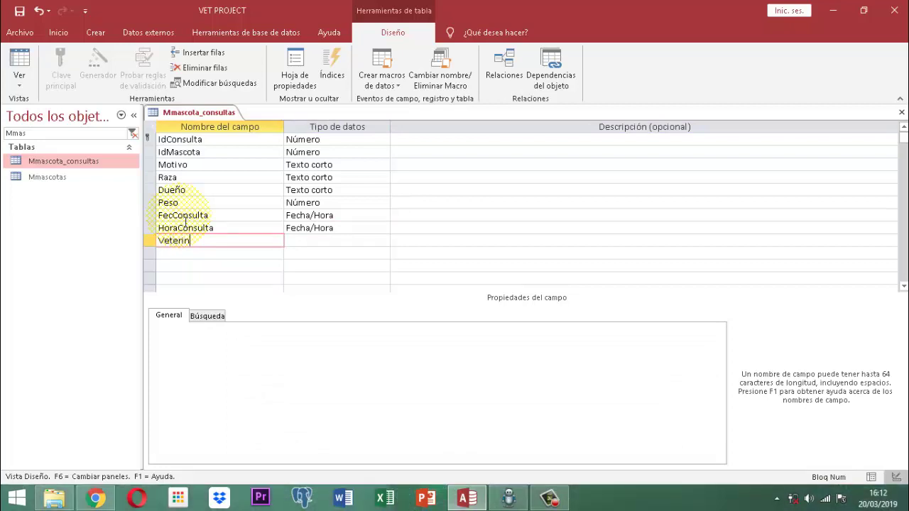
text(ario)
key(Tab)
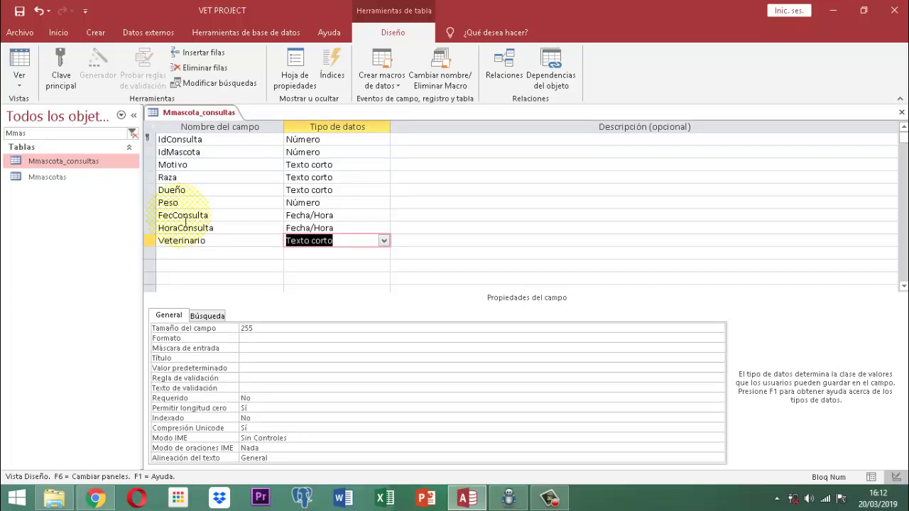
text(Número)
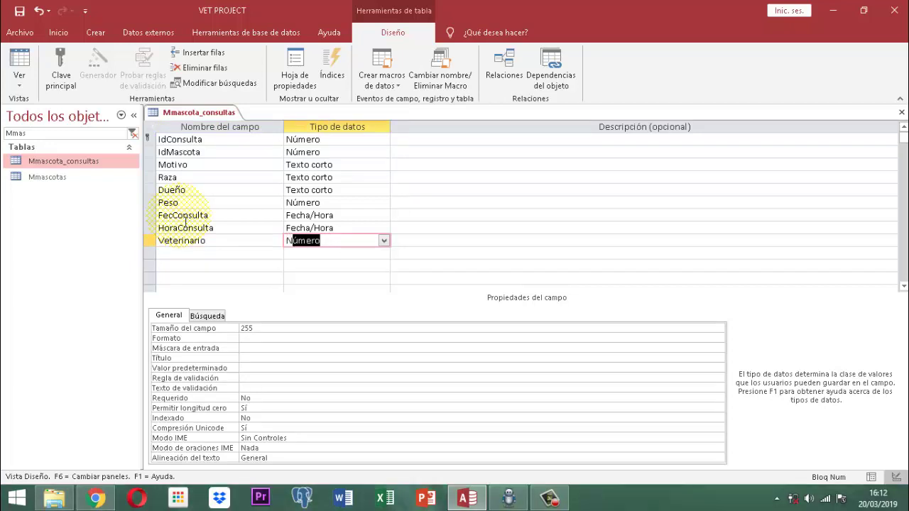
key(Tab)
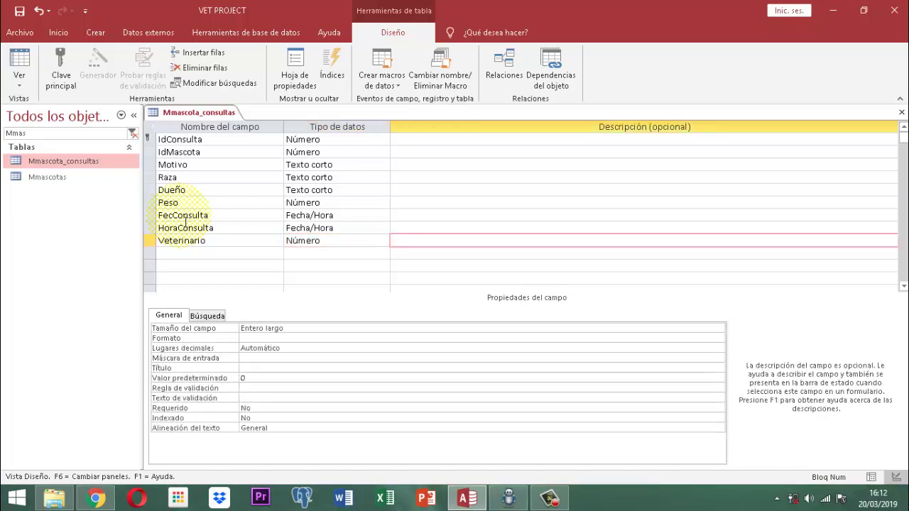
key(Tab)
text(N)
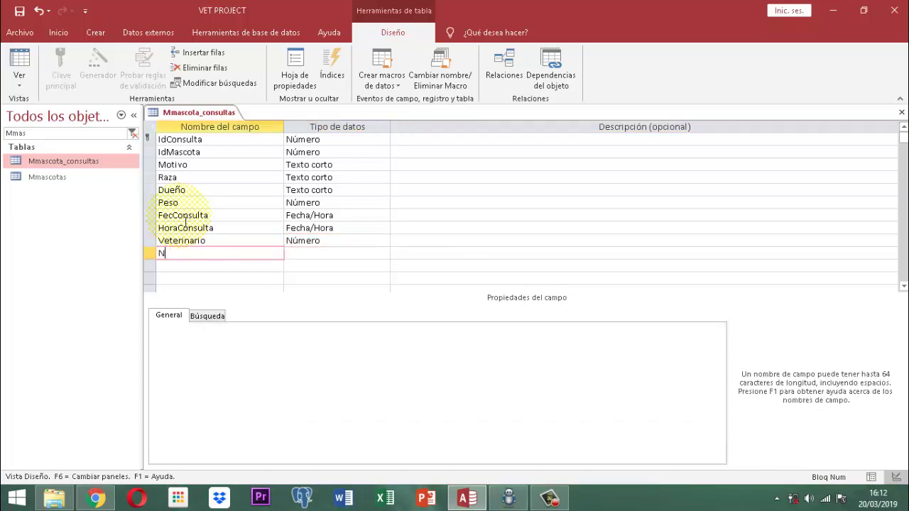
text(bVeterinario)
key(Tab)
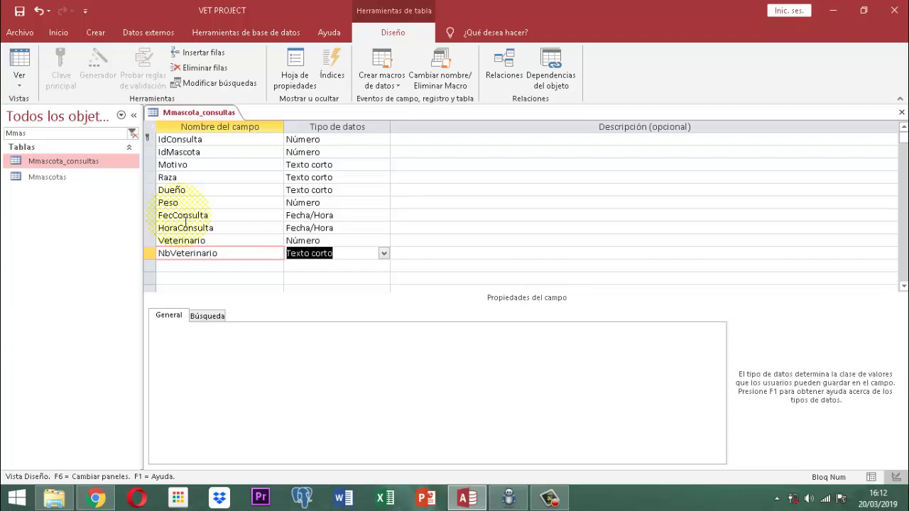
text(n)
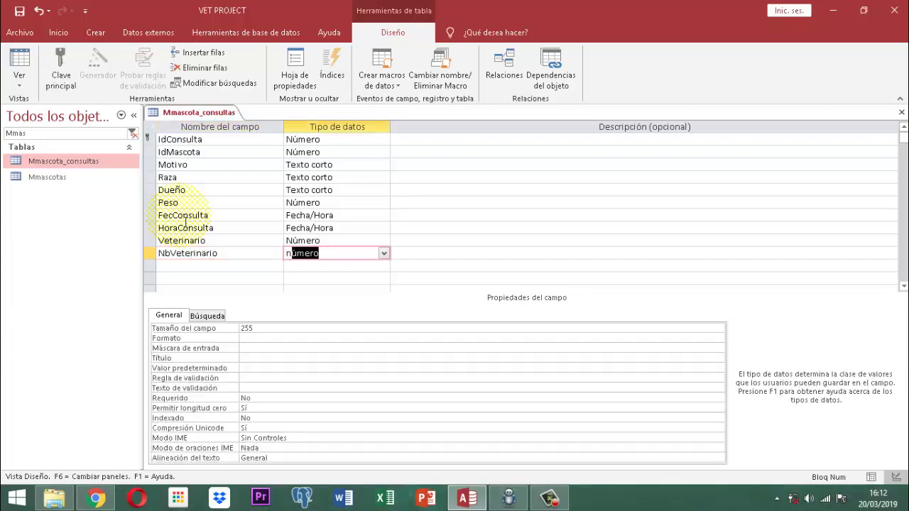
key(BackSpace)
key(BackSpace)
text(texto cort)
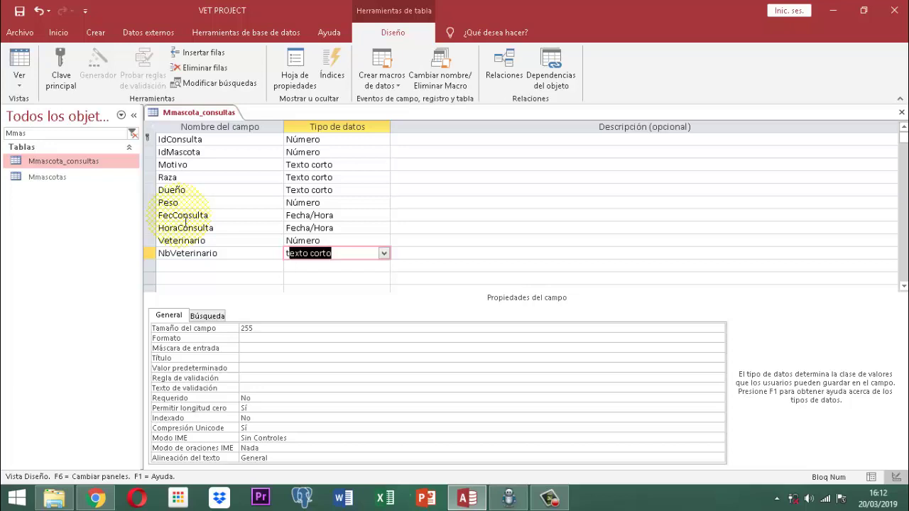
key(Tab)
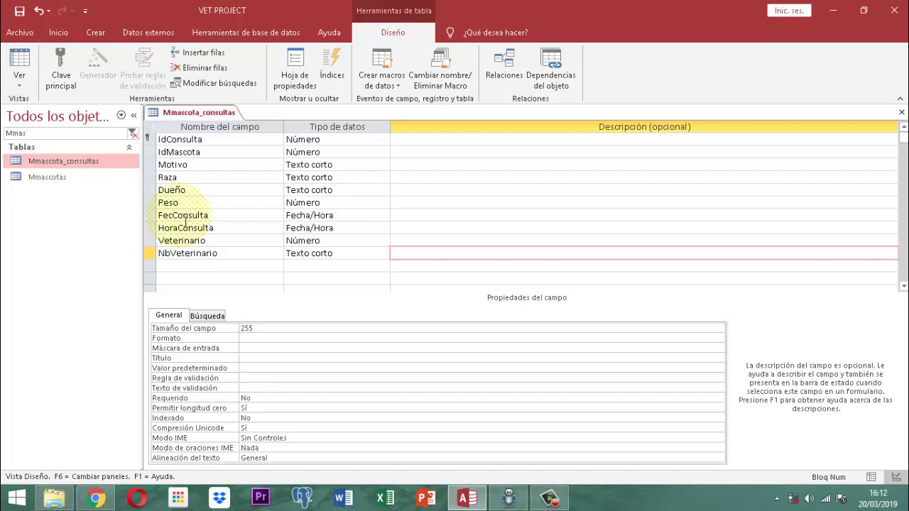
Add Sintomas and Observaciones as Texto corto fields.
key(Tab)
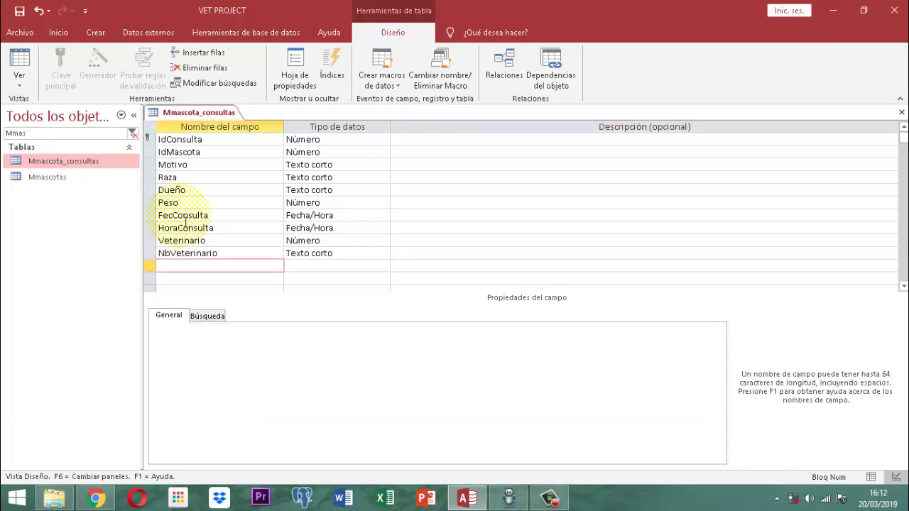
text(Sinto)
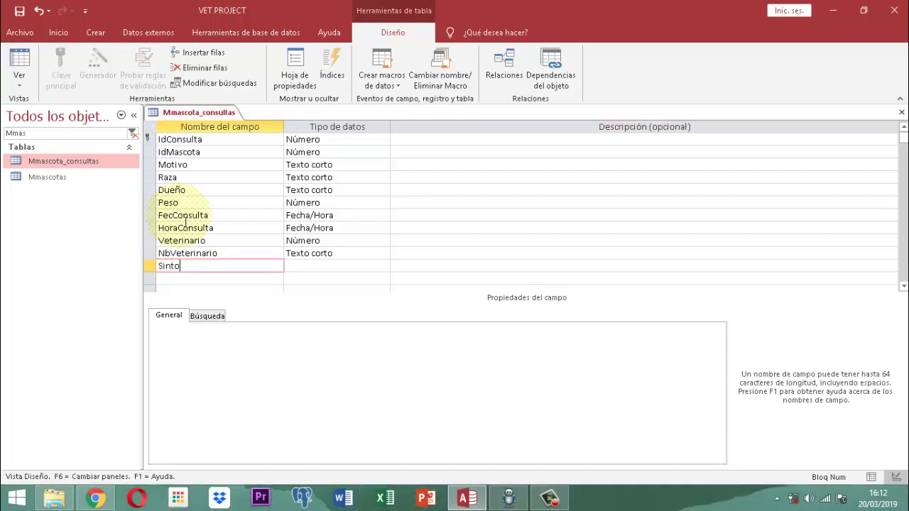
text(mas)
key(Tab)
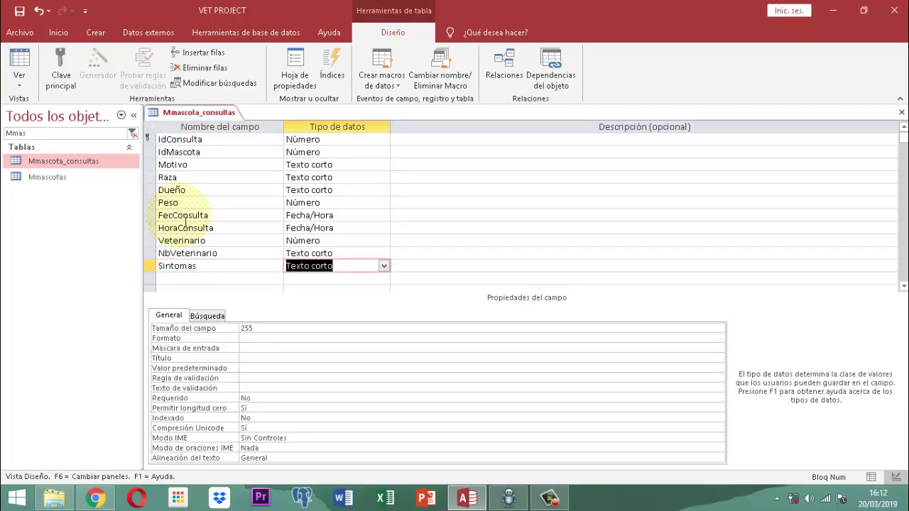
key(Tab)
key(Tab)
text(O)
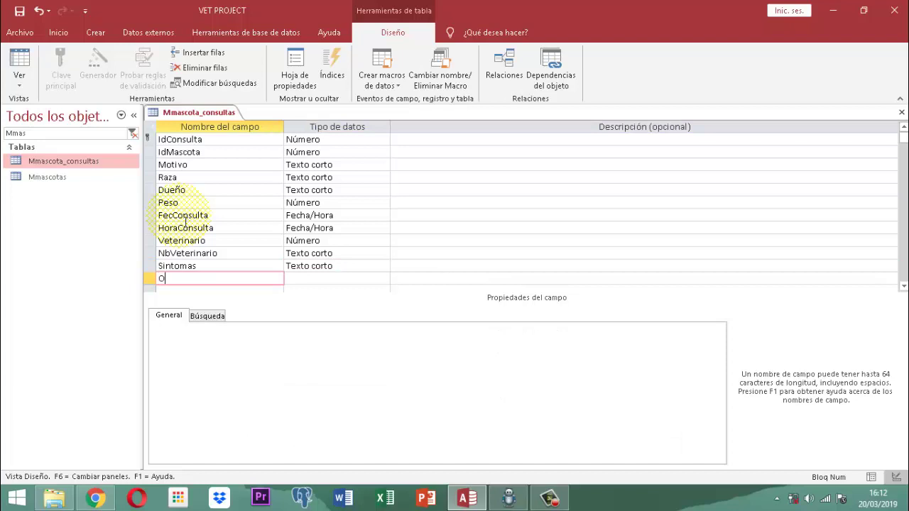
text(bservaciones)
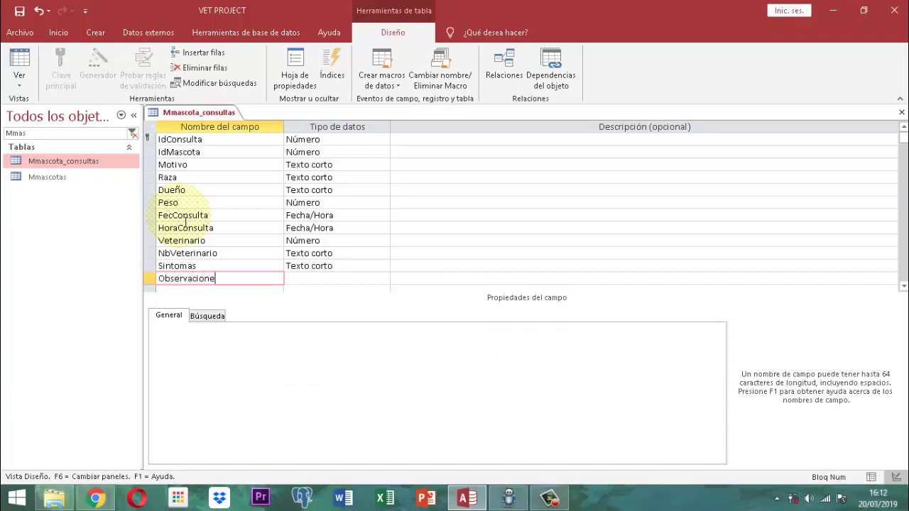
key(Tab)
key(Tab)
key(Tab)
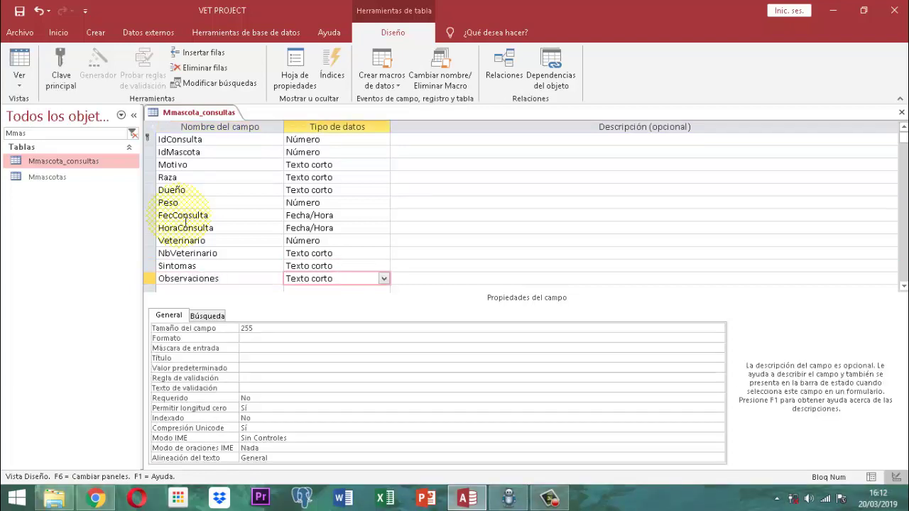
key(Tab)
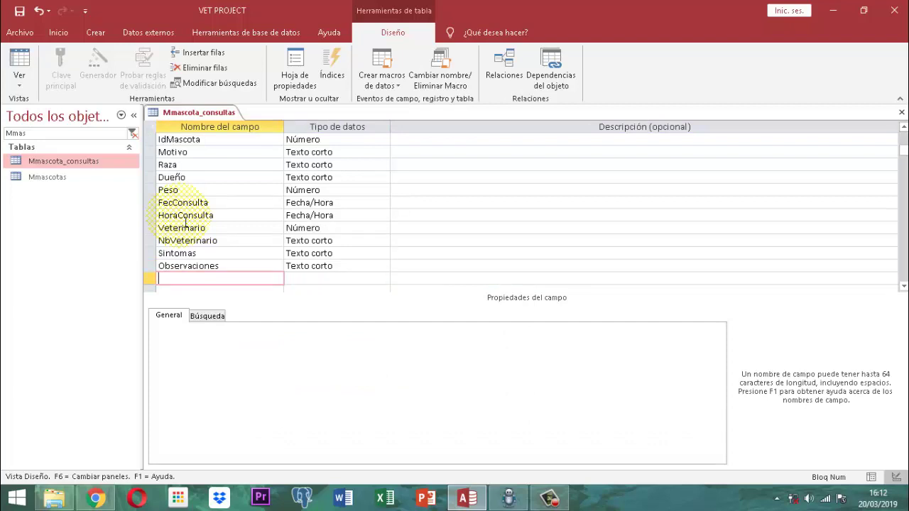
Add a Reseta field with data type Sí/No.
text(Resete)
key(BackSpace)
key(BackSpace)
key(BackSpace)
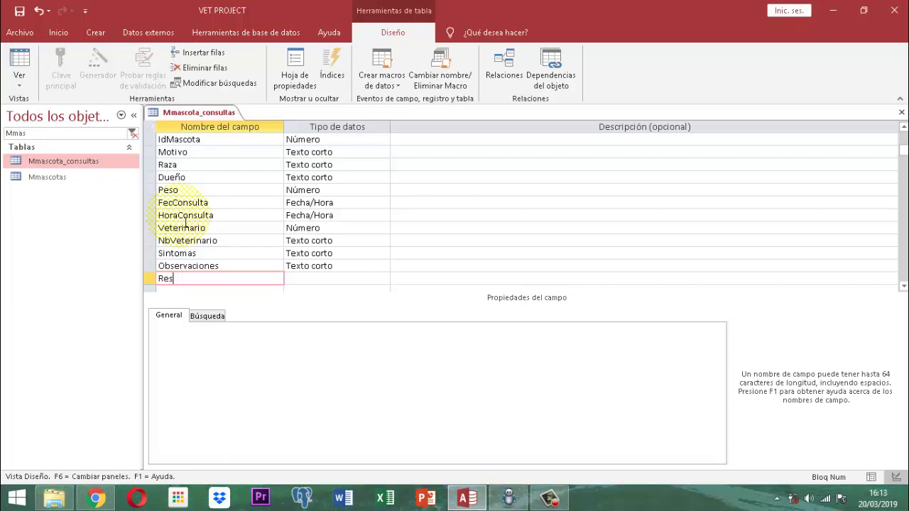
text(eta)
key(Tab)
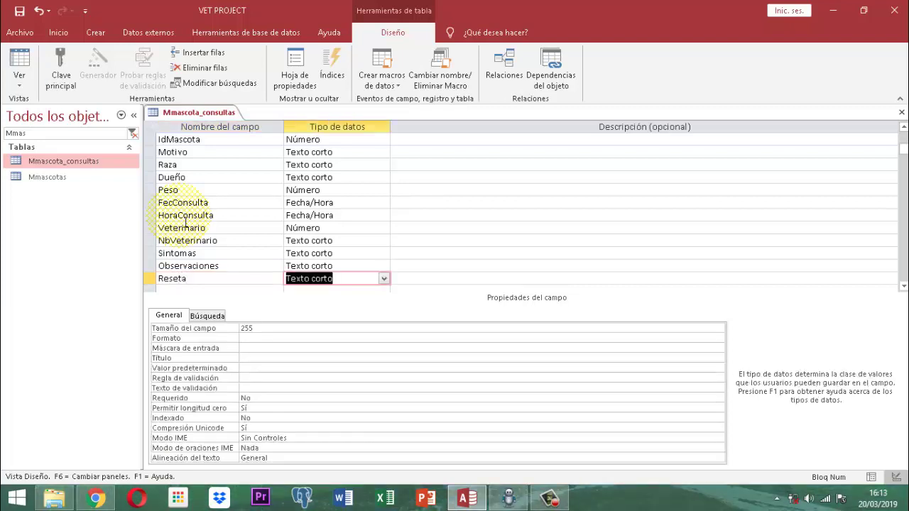
text(sí/No)
key(Tab)
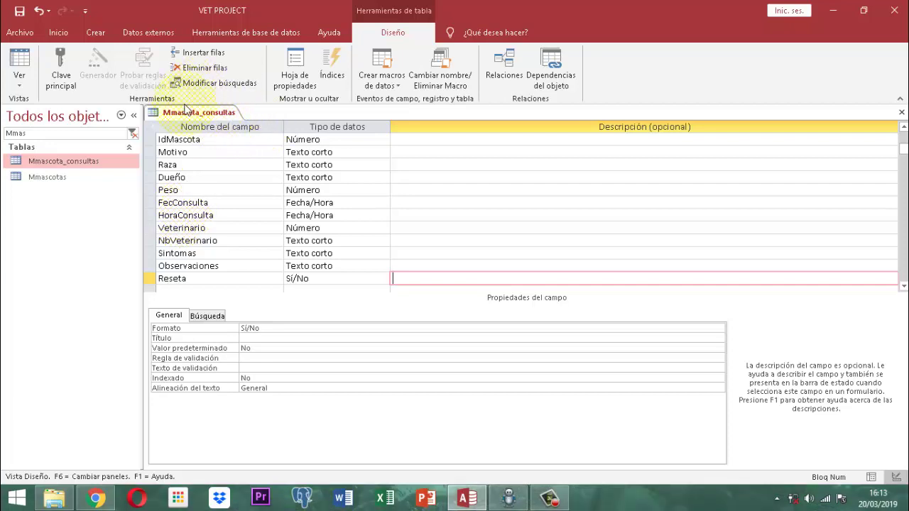
Save and close the Mmascota_consultas table.
right_click(187, 116)
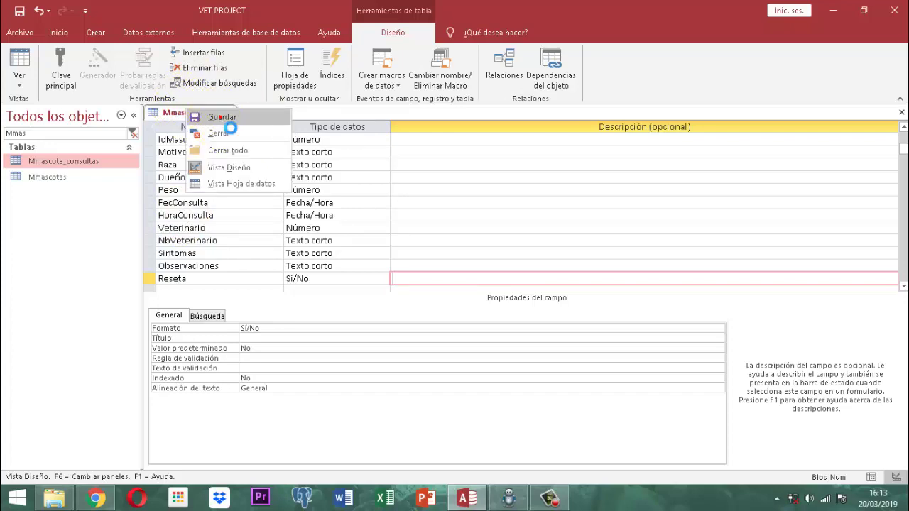
click(217, 118)
right_click(220, 116)
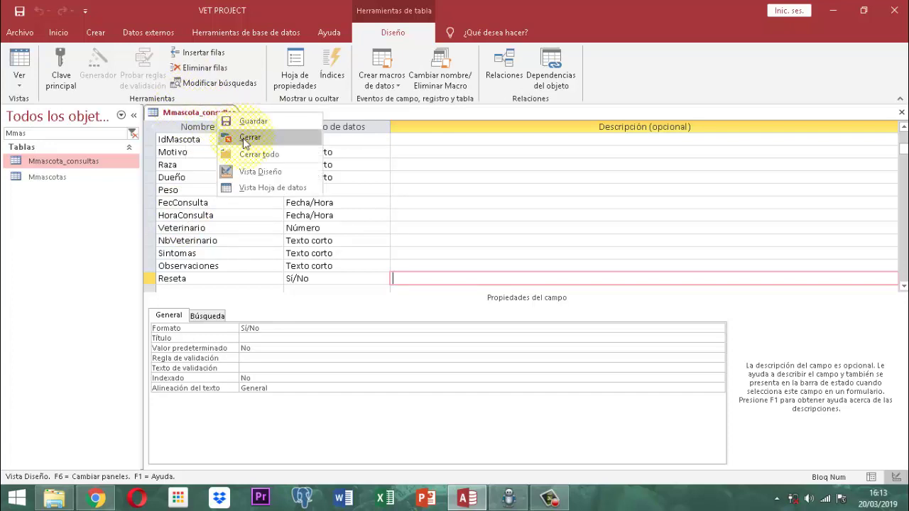
click(243, 139)
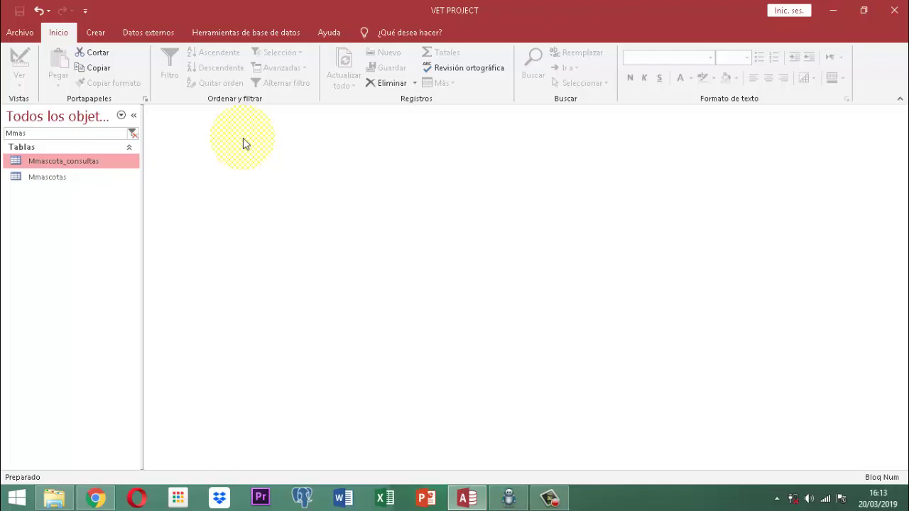
Create a new blank table and save it as Mmascota_Receta.
click(95, 32)
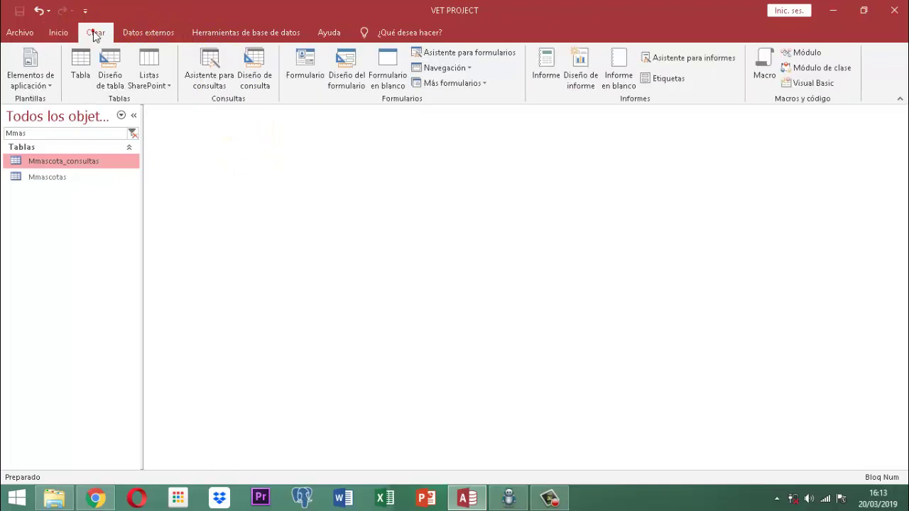
click(86, 63)
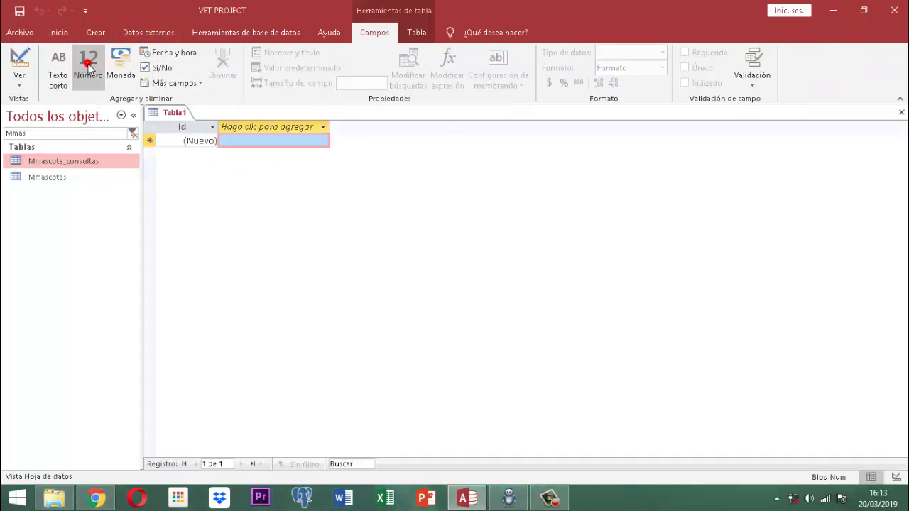
right_click(177, 117)
click(190, 118)
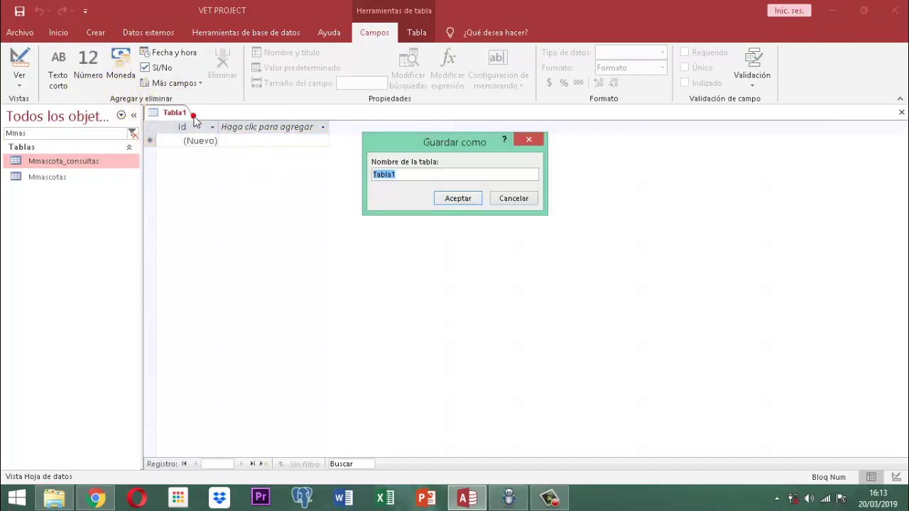
text(Mmascota_Receta)
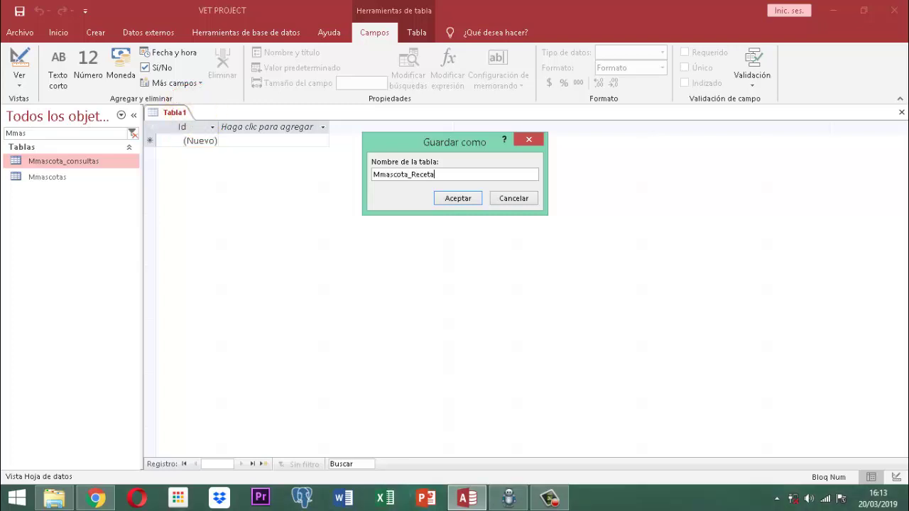
key(Return)
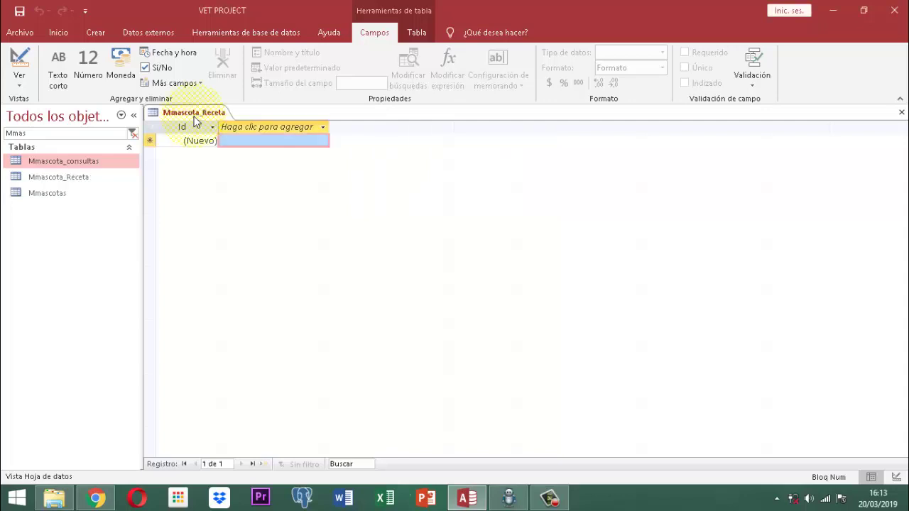
right_click(202, 114)
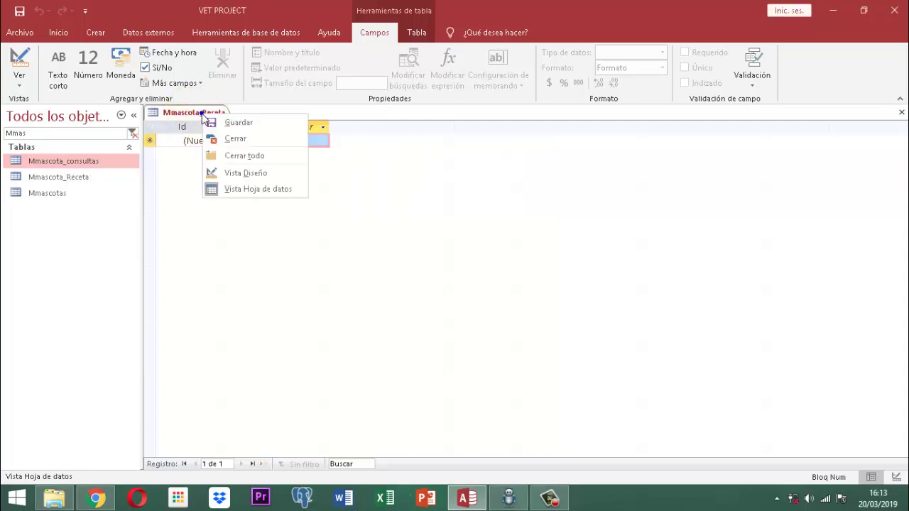
In Design view of Mmascota_Receta, add IdReceta and IdMascota as Número fields.
click(241, 172)
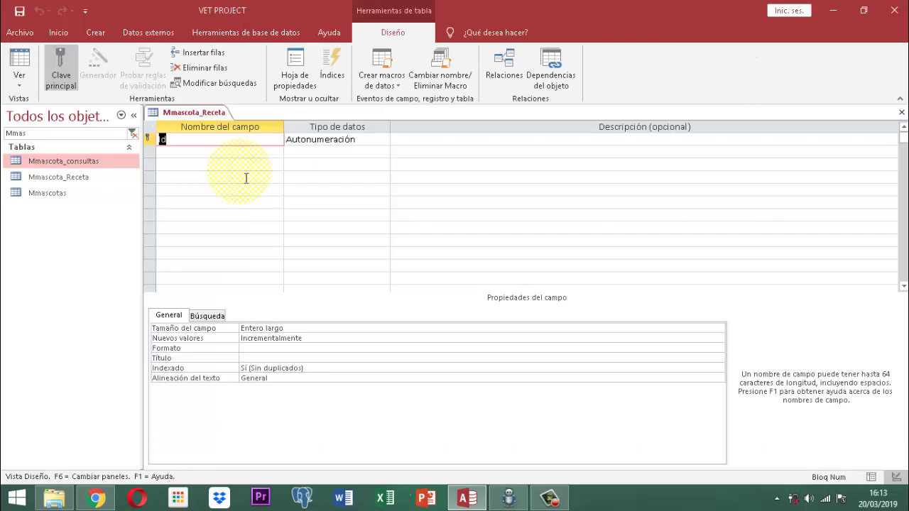
text(IdReceta)
key(Tab)
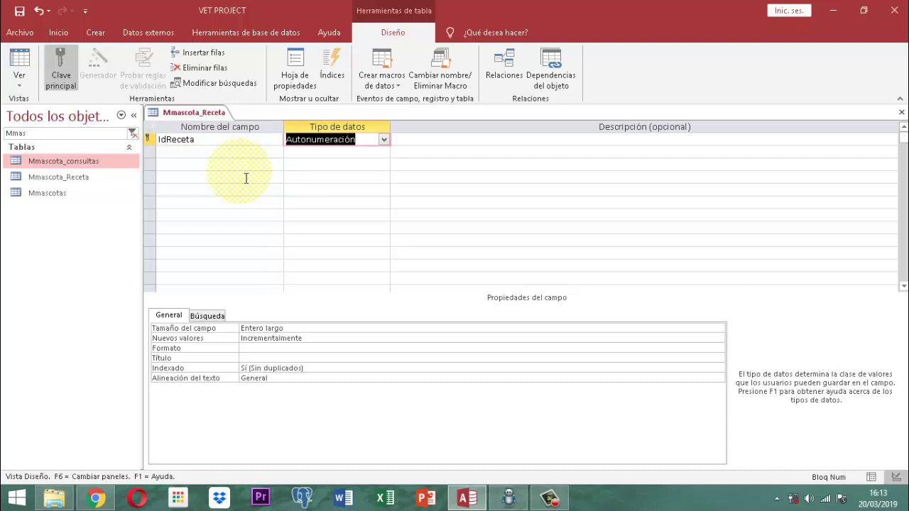
text(n)
key(Tab)
key(Tab)
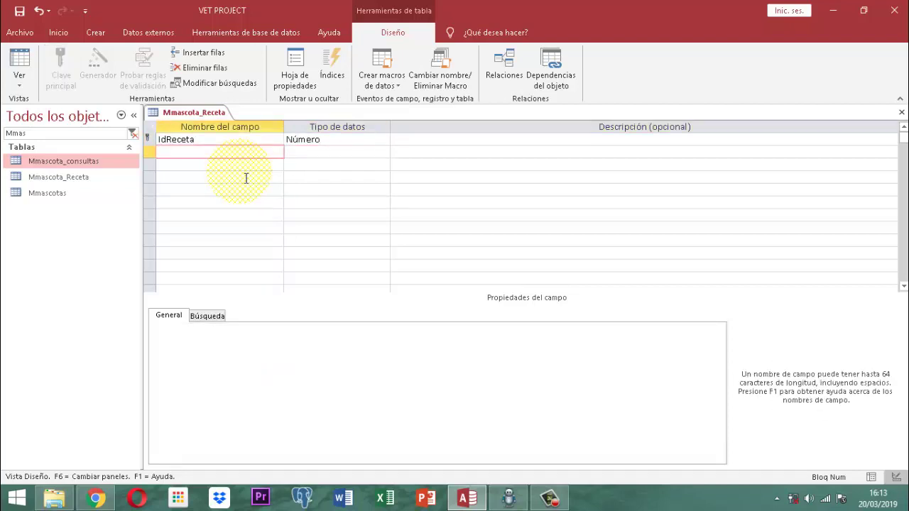
text(IdMascota)
key(Tab)
text(n)
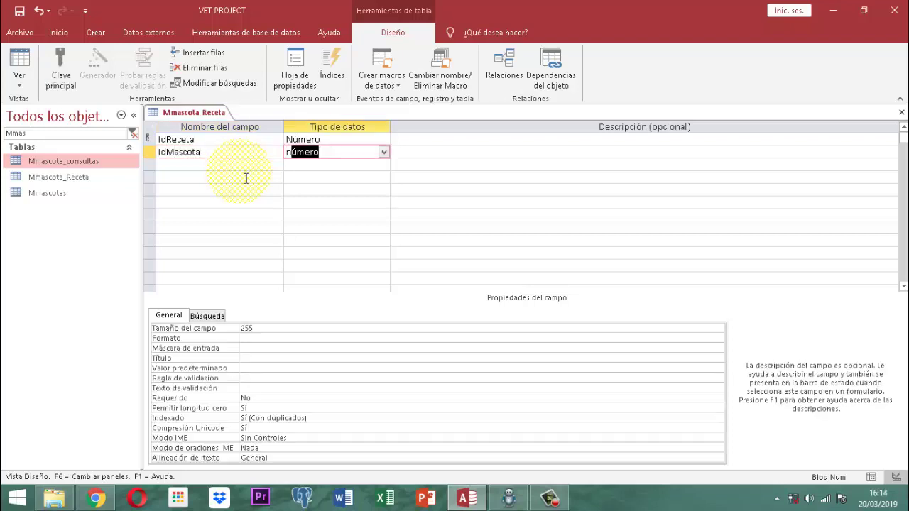
key(Tab)
key(Tab)
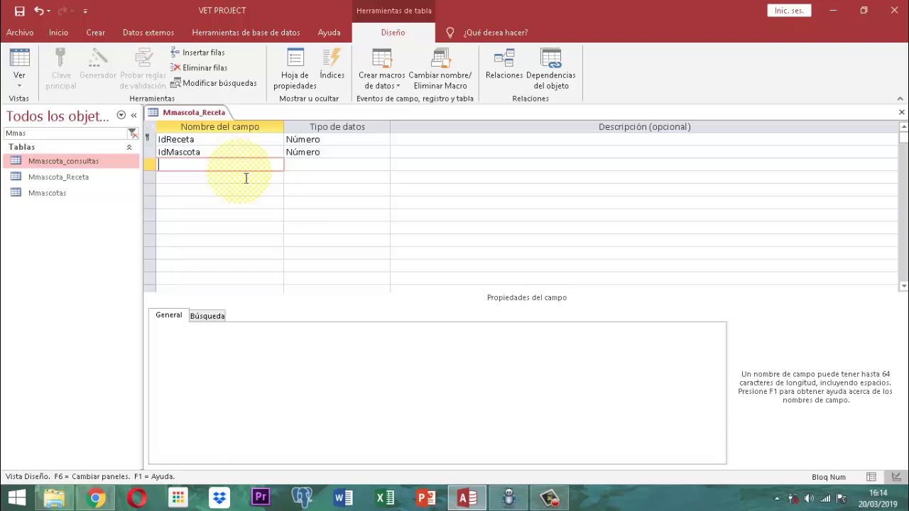
Add a Medicamento field with data type Sí/No.
text(M)
text(edicame)
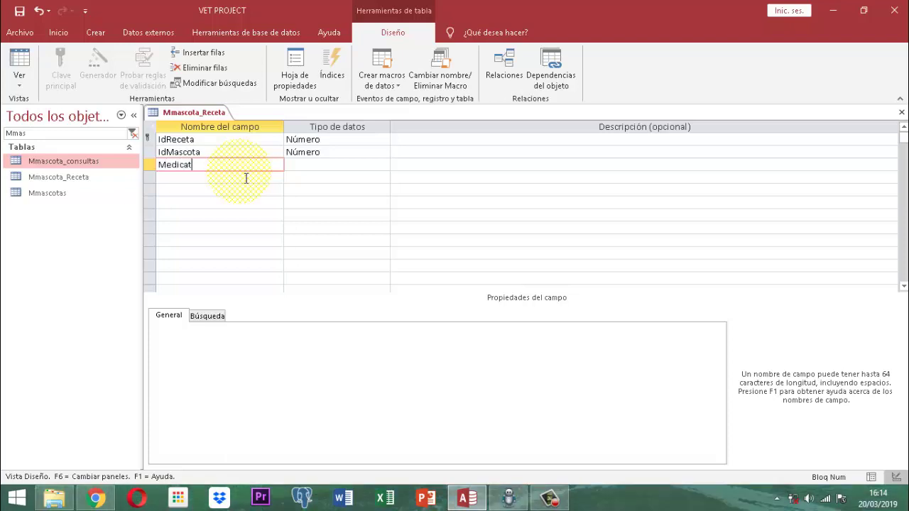
key(BackSpace)
key(BackSpace)
text(mento)
key(Tab)
text(s)
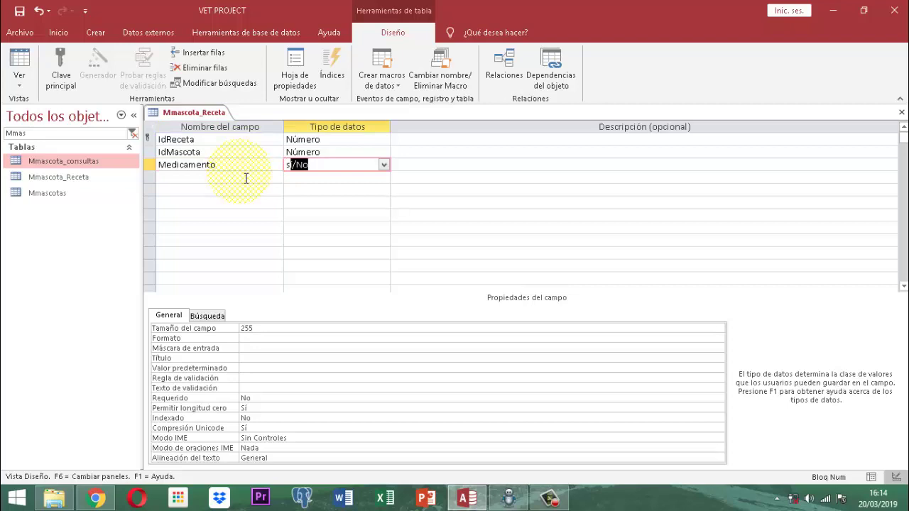
key(Tab)
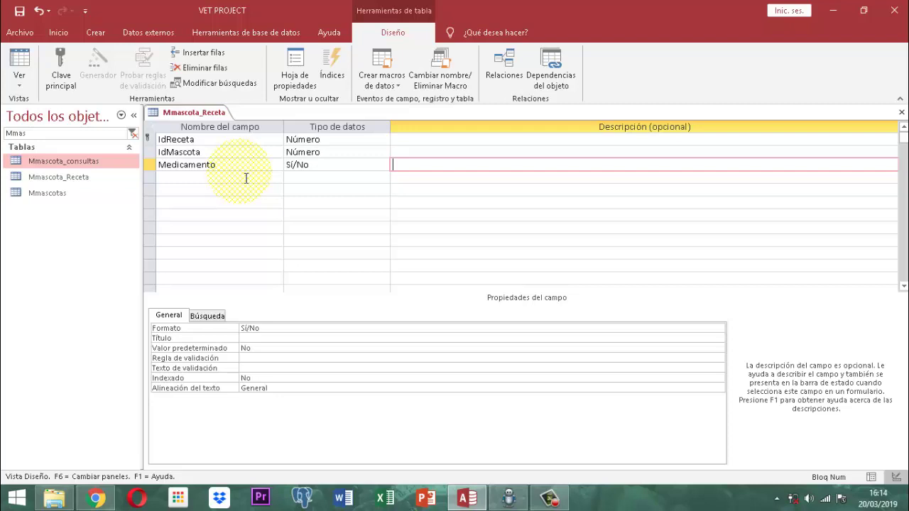
Add IdDueño and IdVeterinario as Número fields.
click(246, 178)
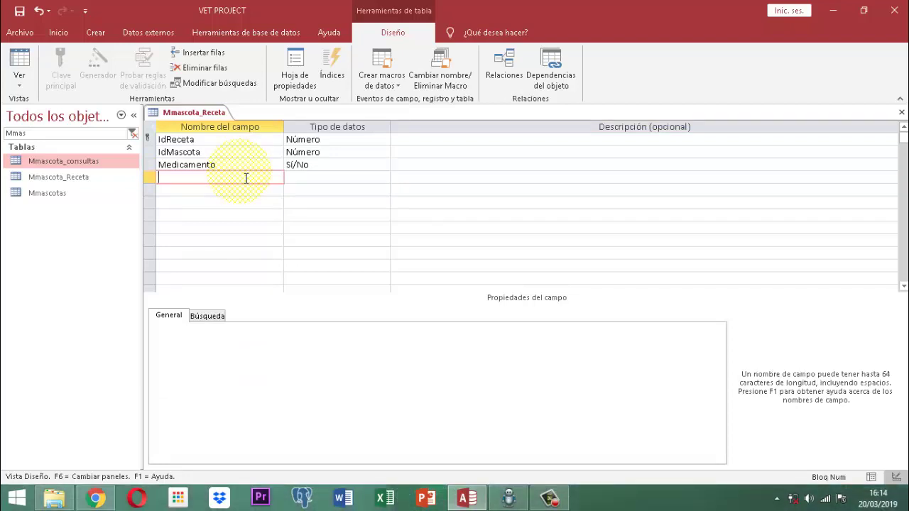
text(IdDueño)
key(Tab)
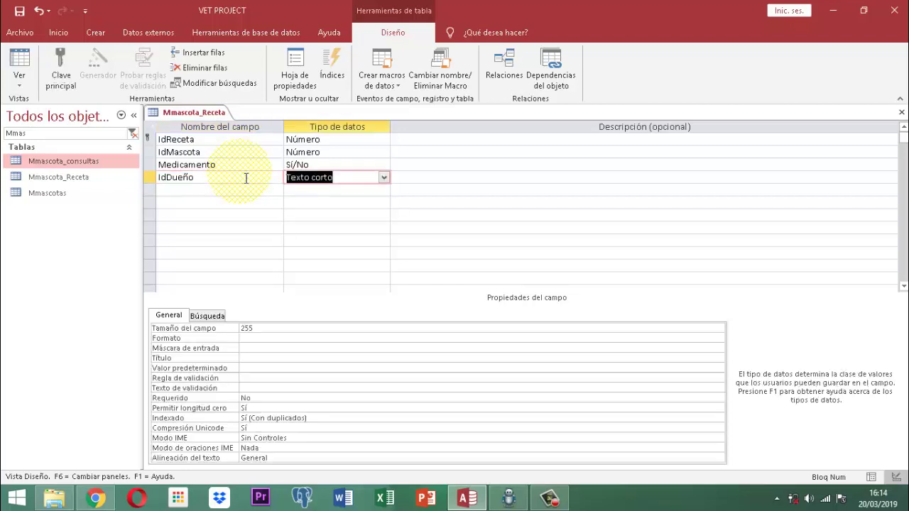
text(número)
key(Tab)
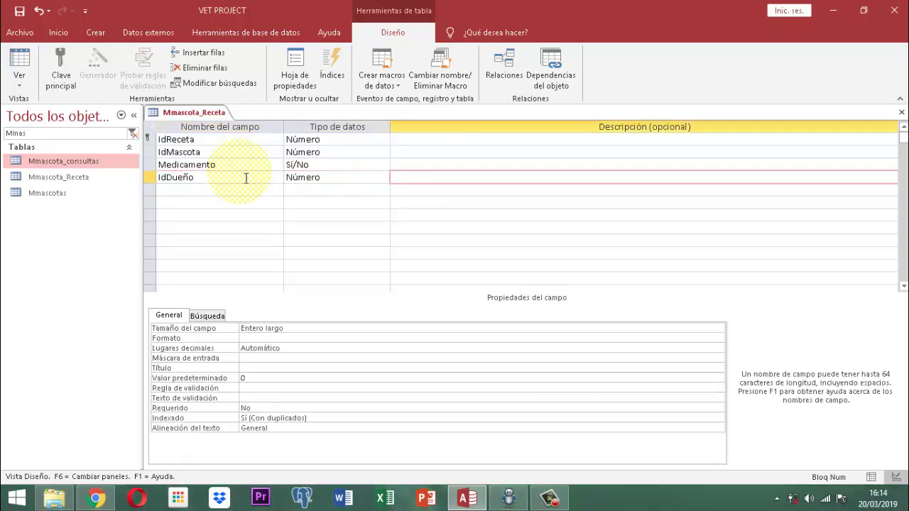
key(Tab)
text(IdVet)
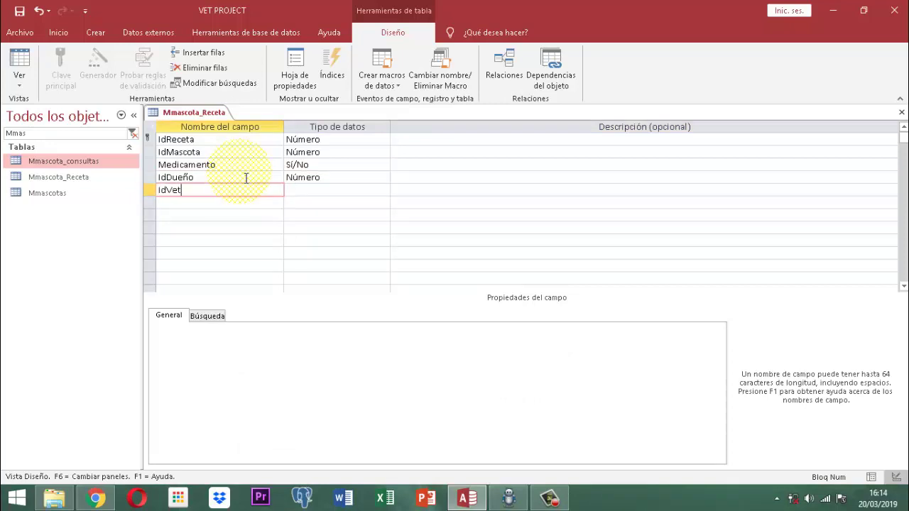
text(erinario)
key(Tab)
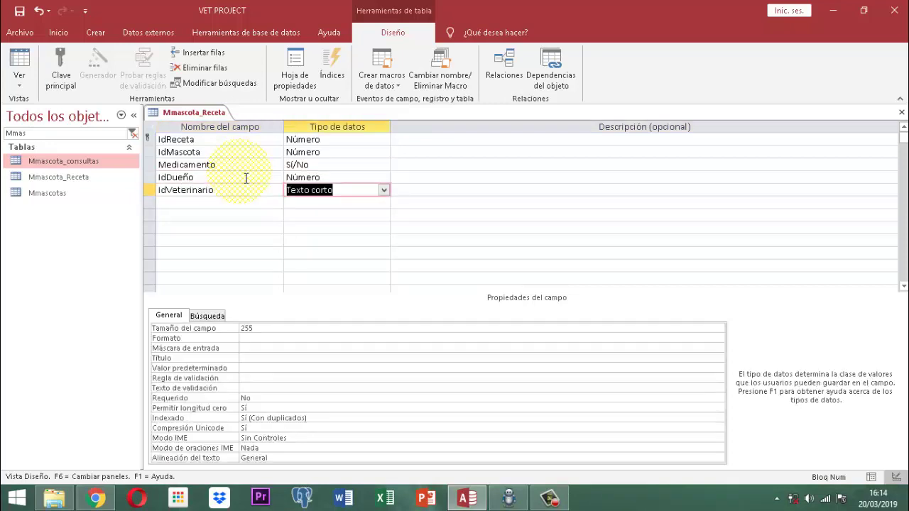
text(n)
key(Tab)
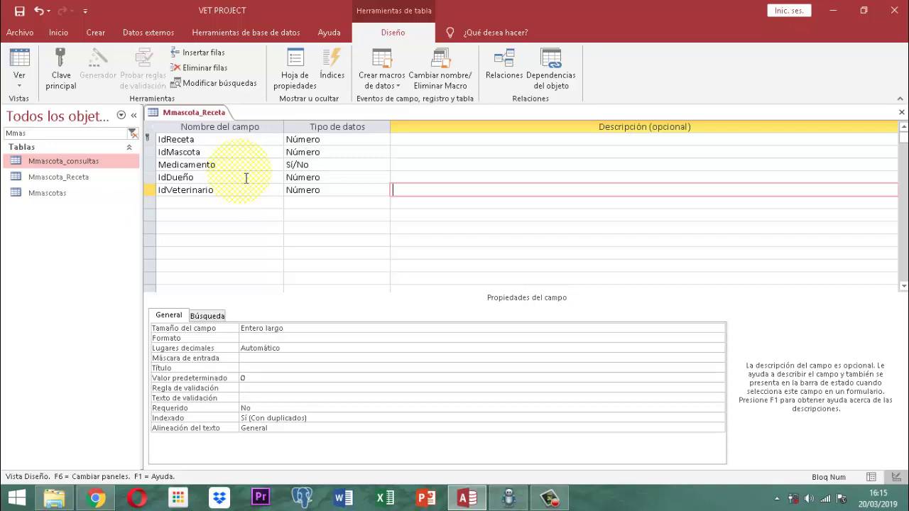
Save and close the Mmascota_Receta table.
right_click(211, 114)
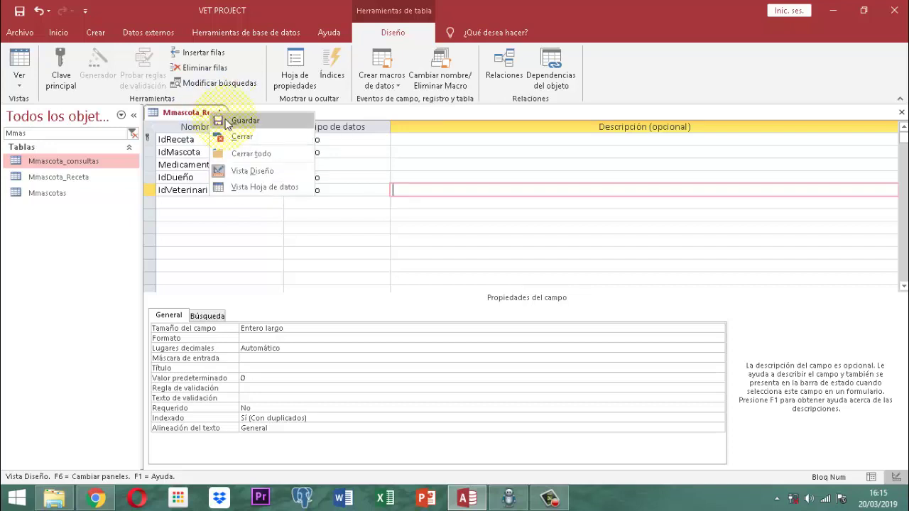
click(227, 122)
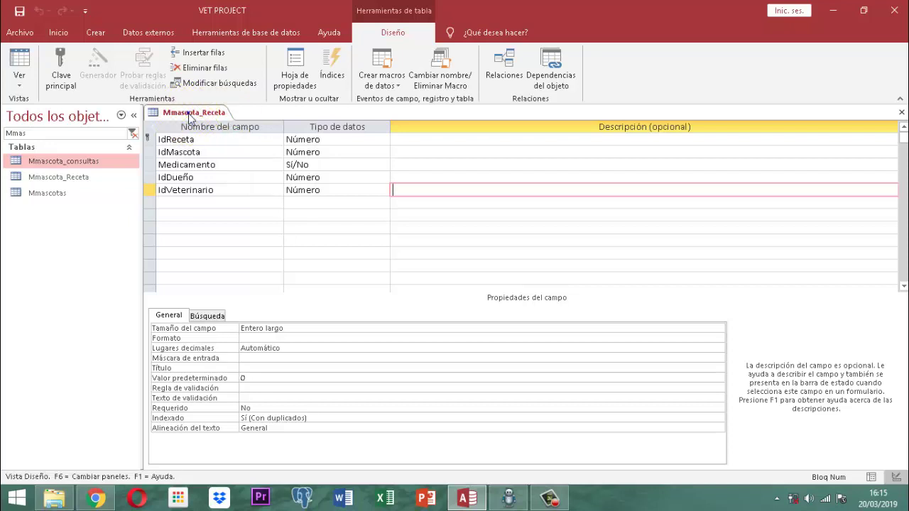
right_click(189, 114)
click(213, 141)
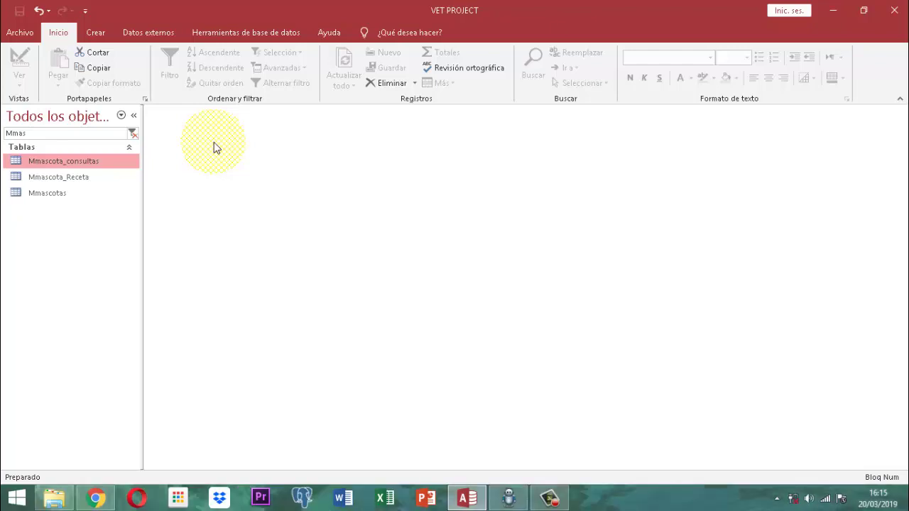
Create a new blank table and save it as Mmascota_Receta_Med.
click(96, 33)
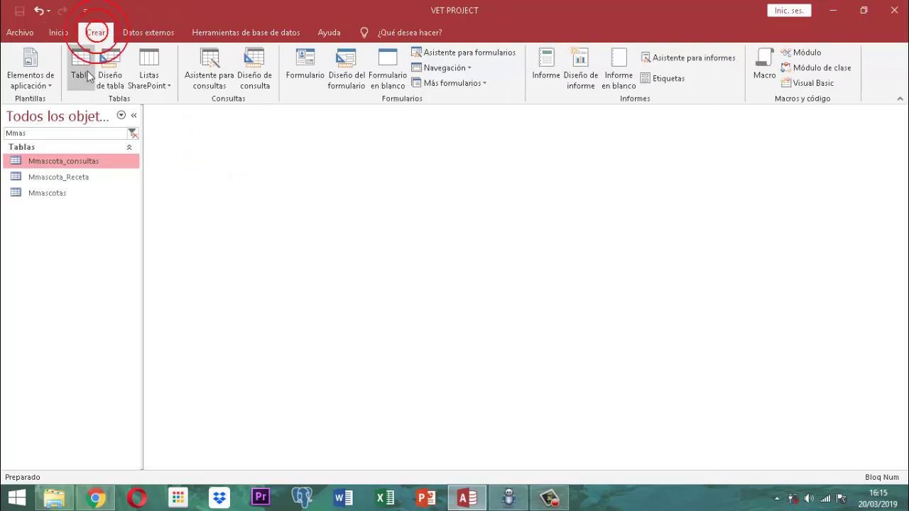
click(80, 68)
right_click(178, 116)
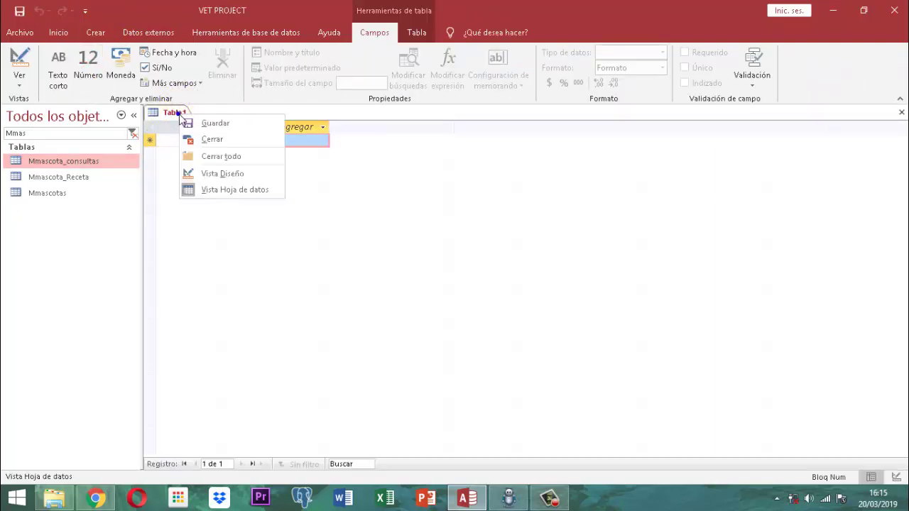
click(203, 122)
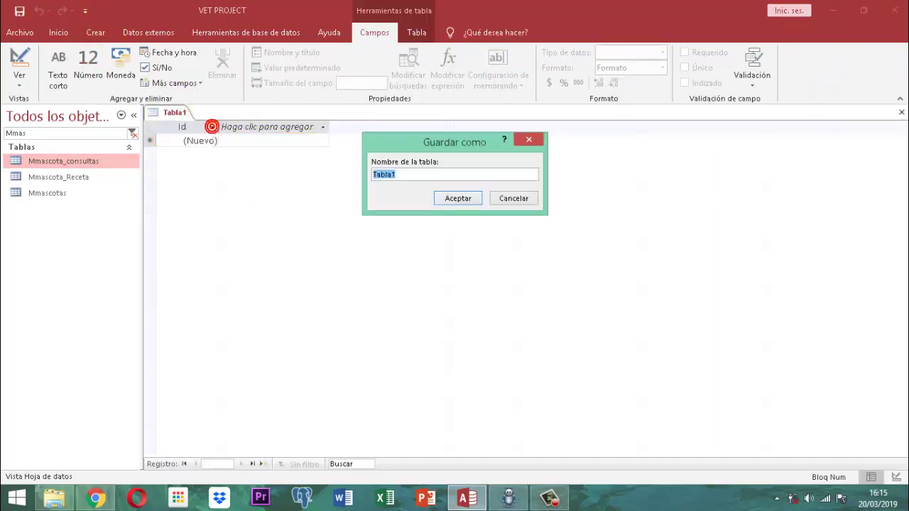
text(Mmascota_)
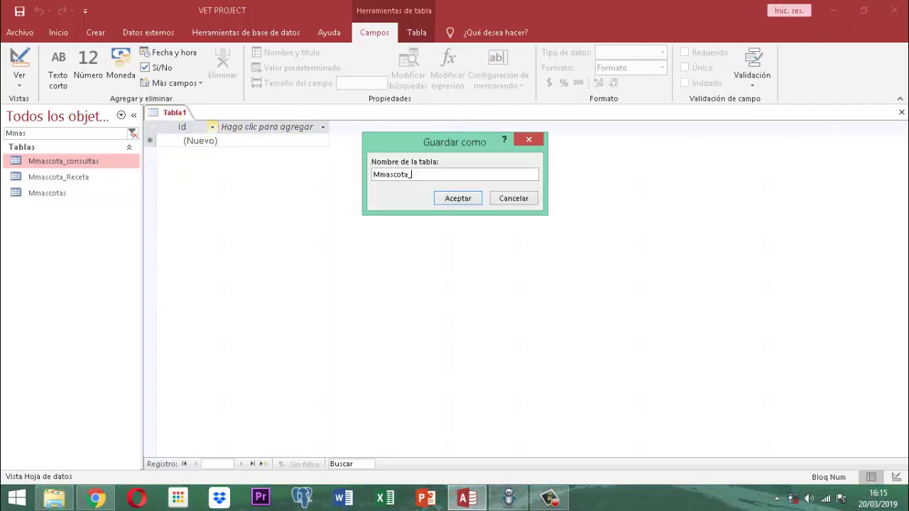
text(Receta_Med)
key(Return)
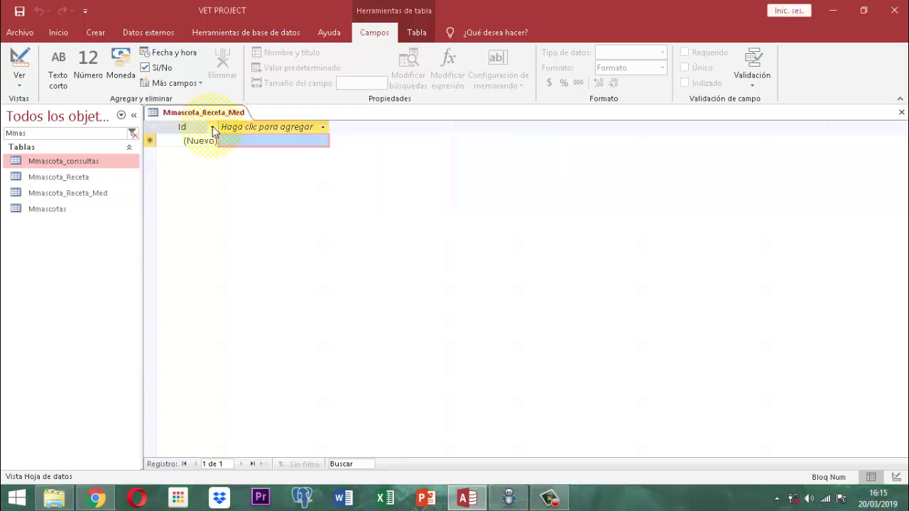
Switch Mmascota_Receta_Med to Design View.
right_click(212, 115)
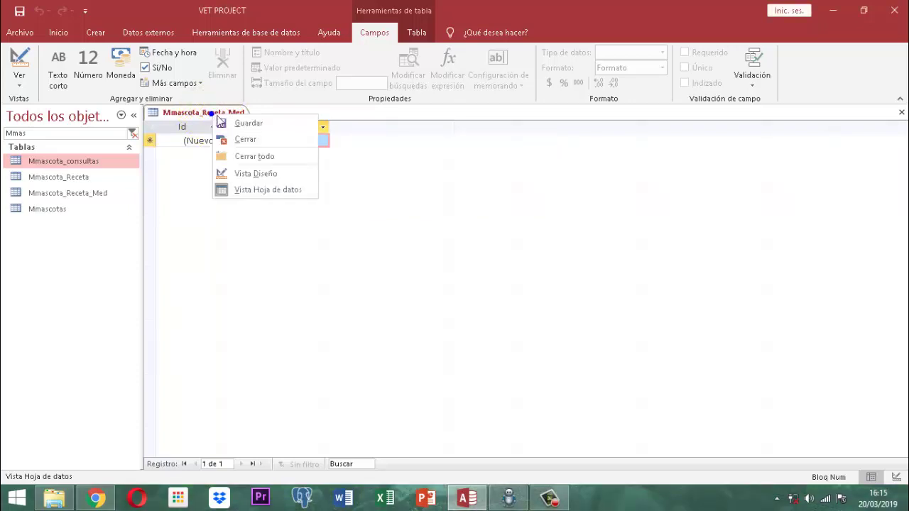
click(213, 112)
right_click(229, 122)
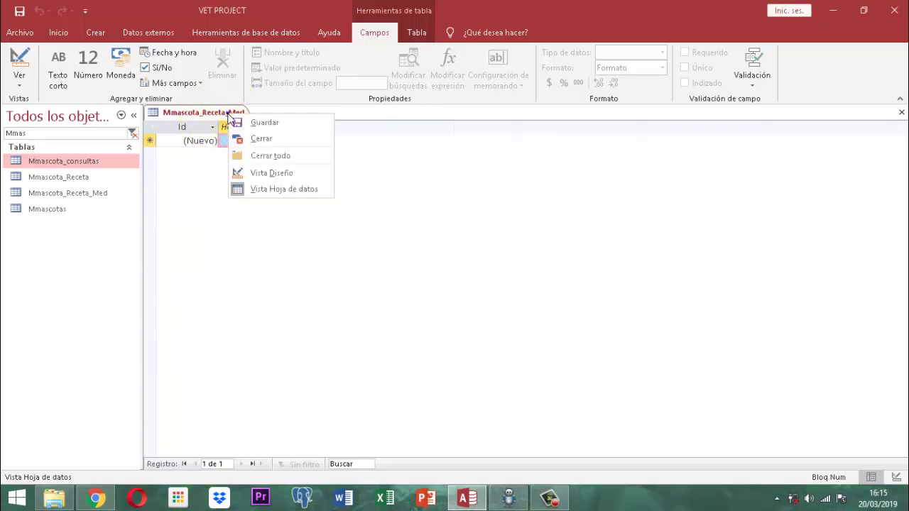
click(269, 173)
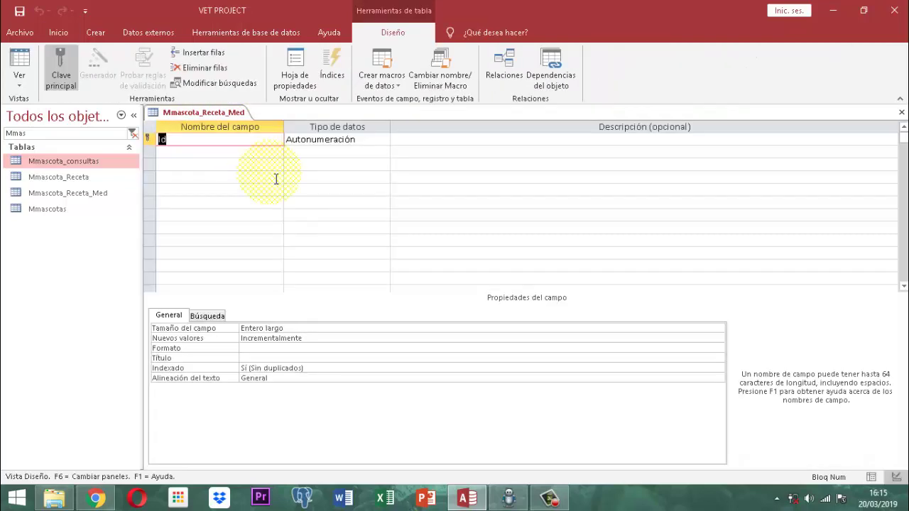
Rename Id to IdItem, keeping Autonumeración, and add IdRecetaDet as a Número field.
text(IdItem)
key(Tab)
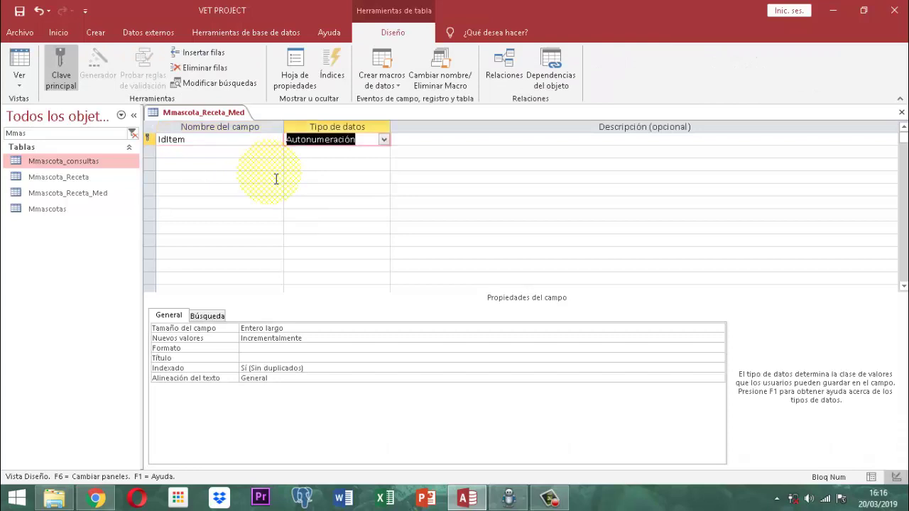
key(Tab)
key(Tab)
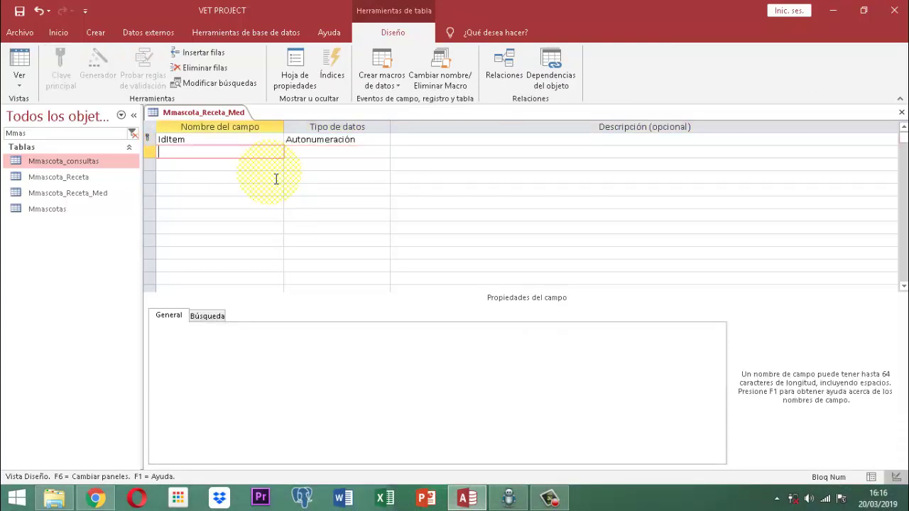
text(IdRecetaDet)
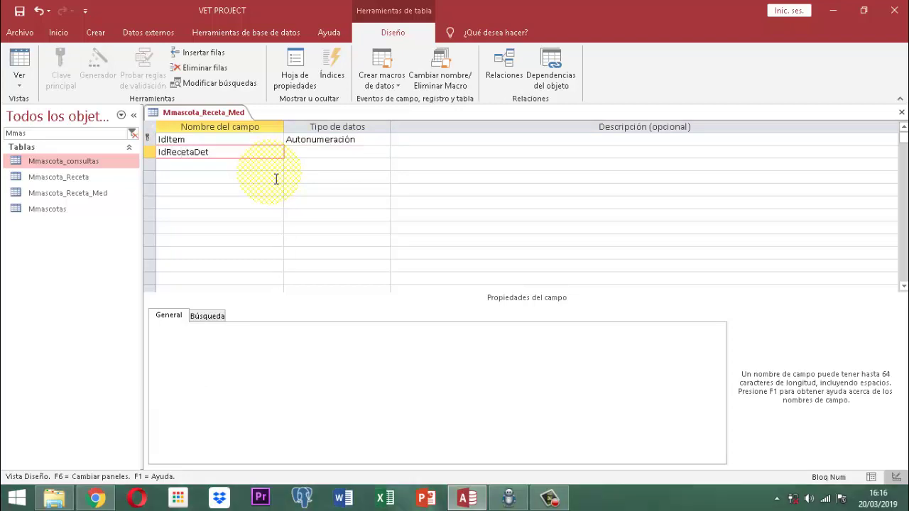
key(Tab)
text(n)
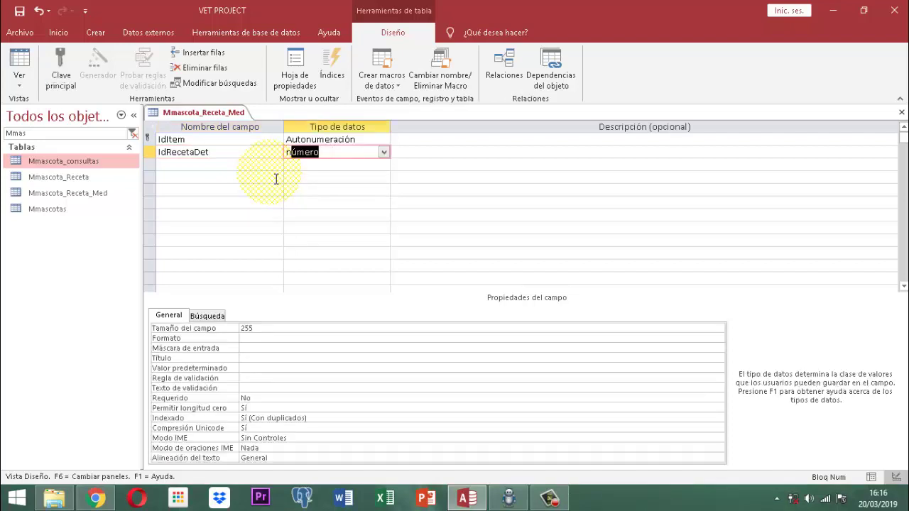
key(Tab)
key(Tab)
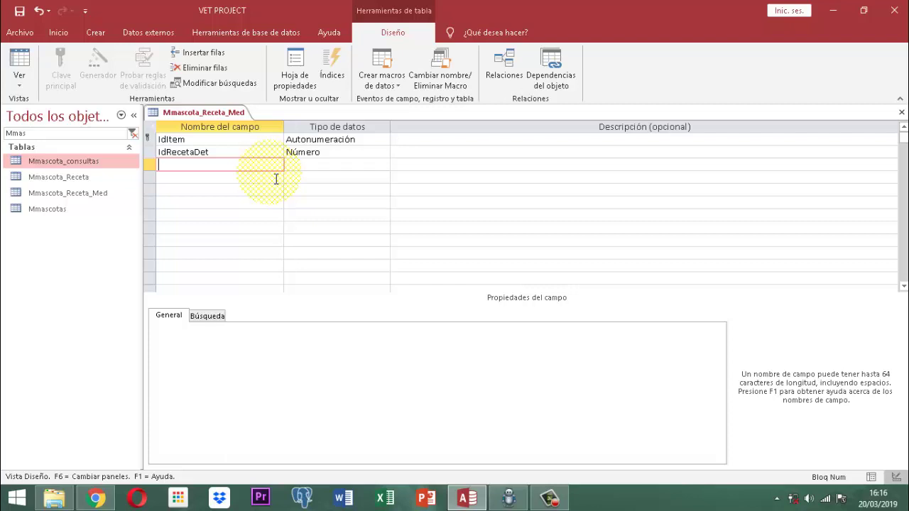
Add Medicamento, Descripcion and Dosis as Texto corto fields.
text(M)
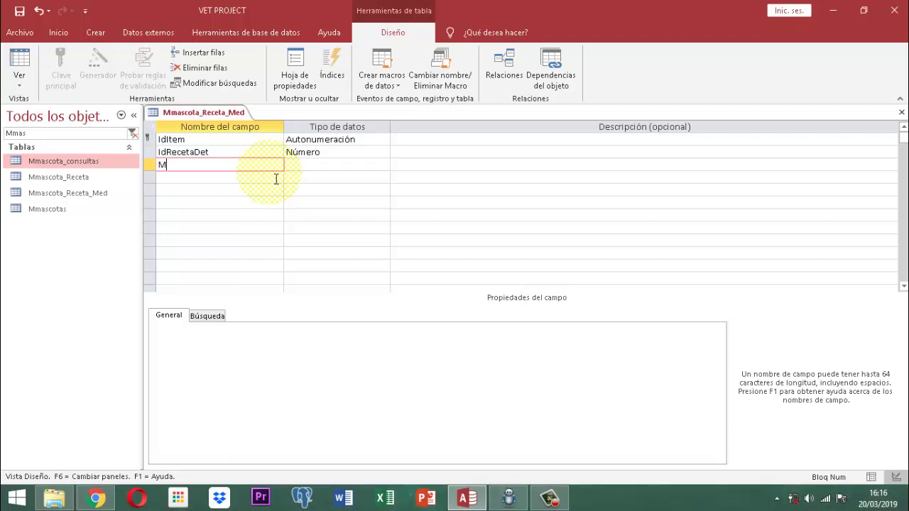
text(edicamento)
key(Tab)
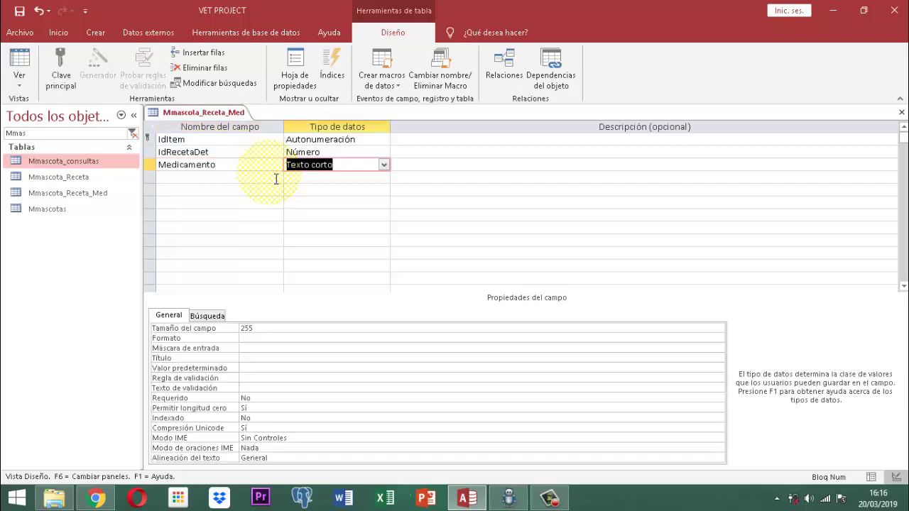
key(Tab)
key(Tab)
text(D)
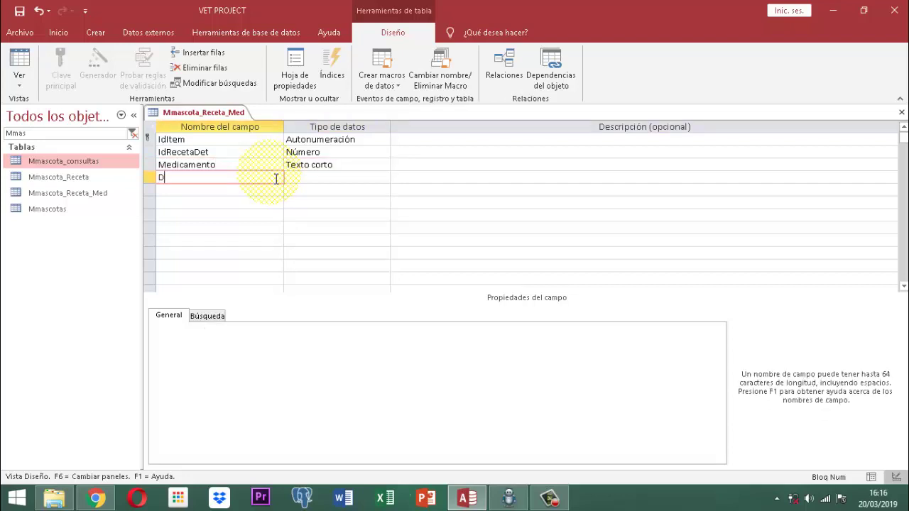
text(escripcion)
key(Tab)
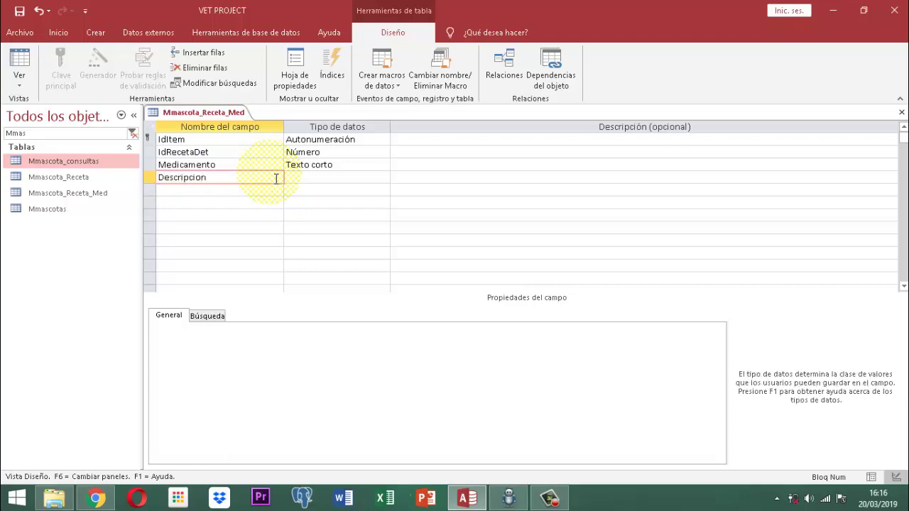
key(Tab)
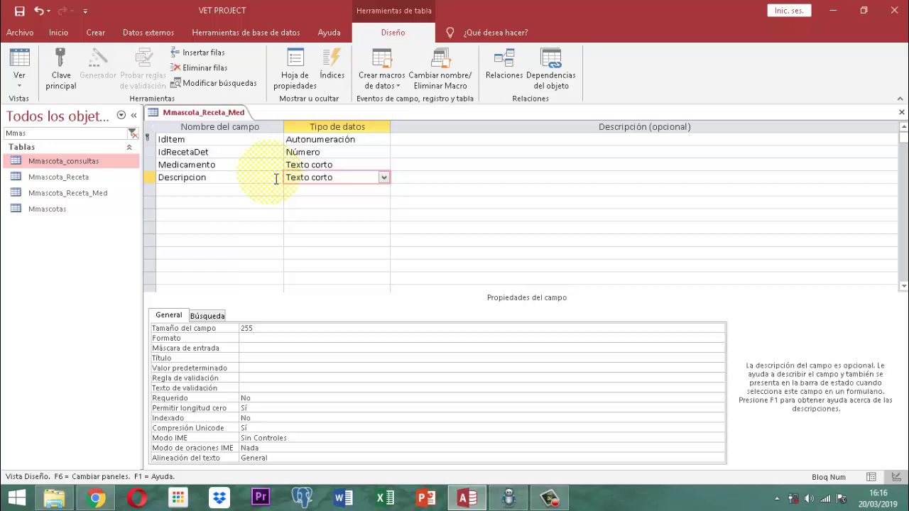
key(Tab)
text(Dosis)
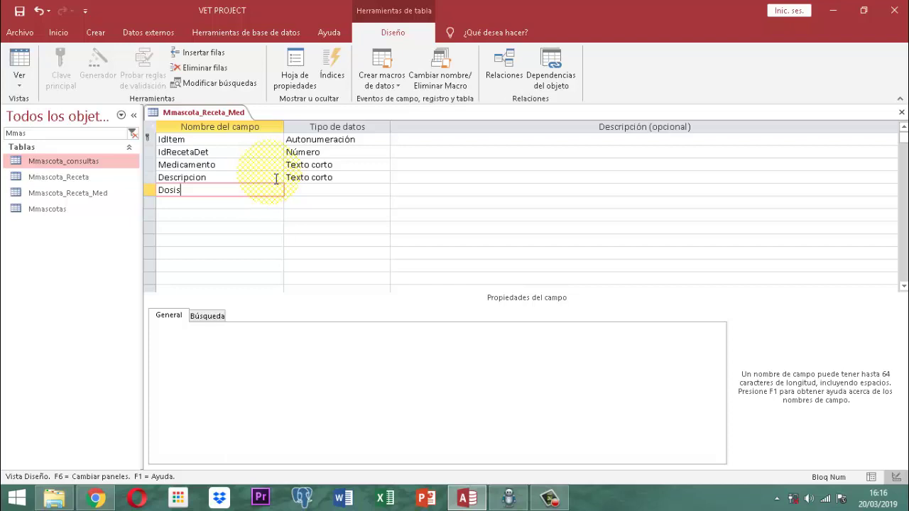
key(Tab)
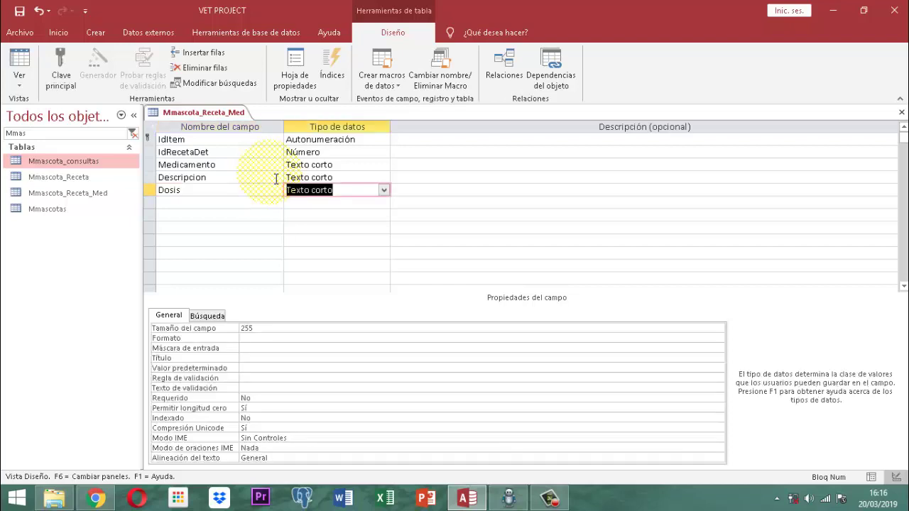
key(Tab)
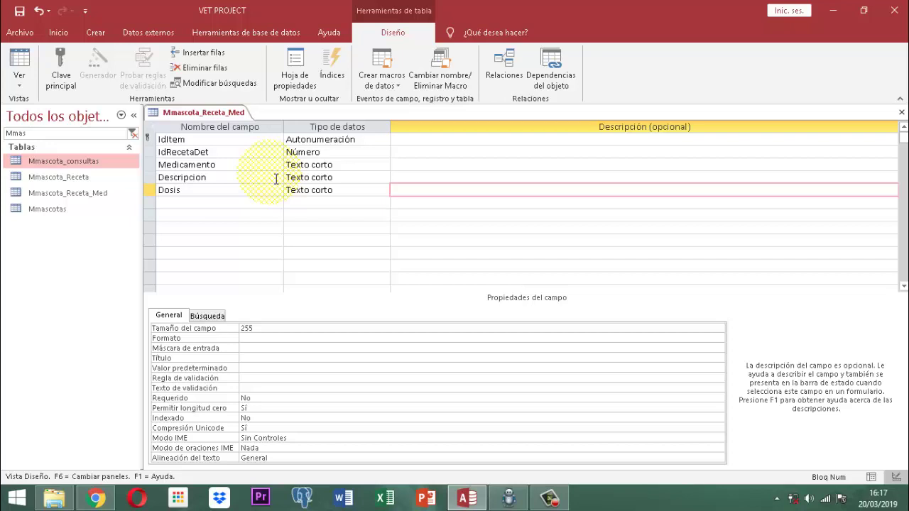
Add IdConsultaRec as a Número field and drag it between IdRecetaDet and Medicamento.
click(166, 204)
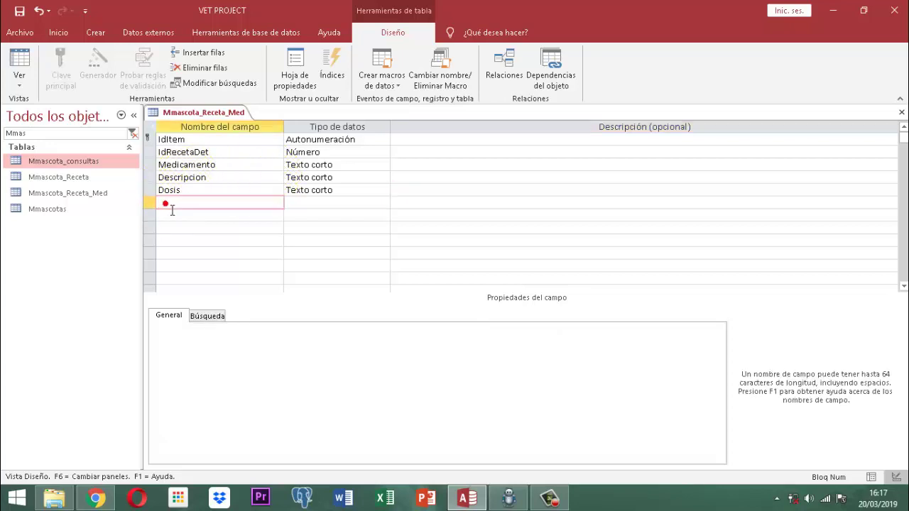
text(IdCo)
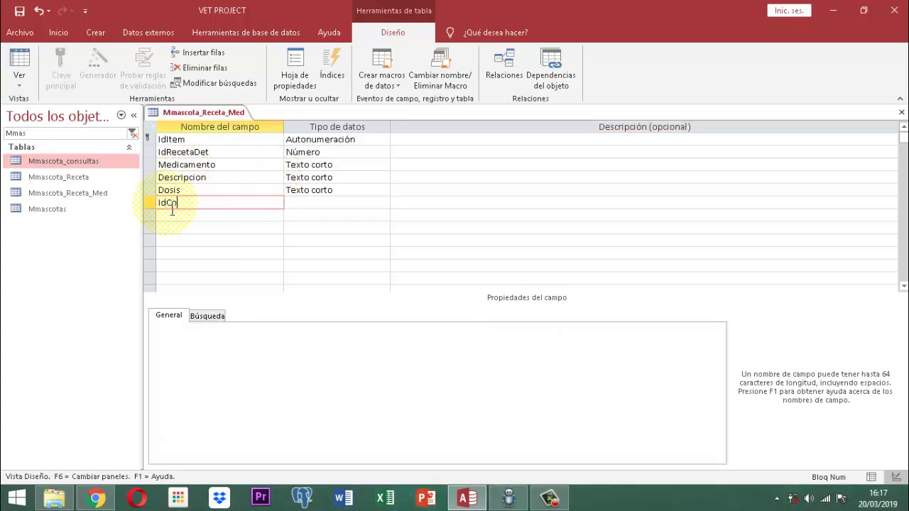
text(nsultaRec)
key(Tab)
text(n)
key(Tab)
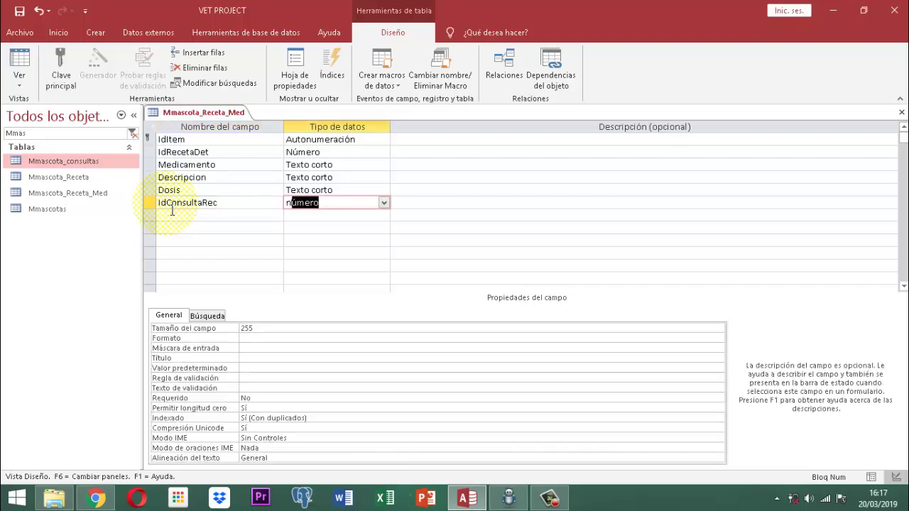
click(151, 203)
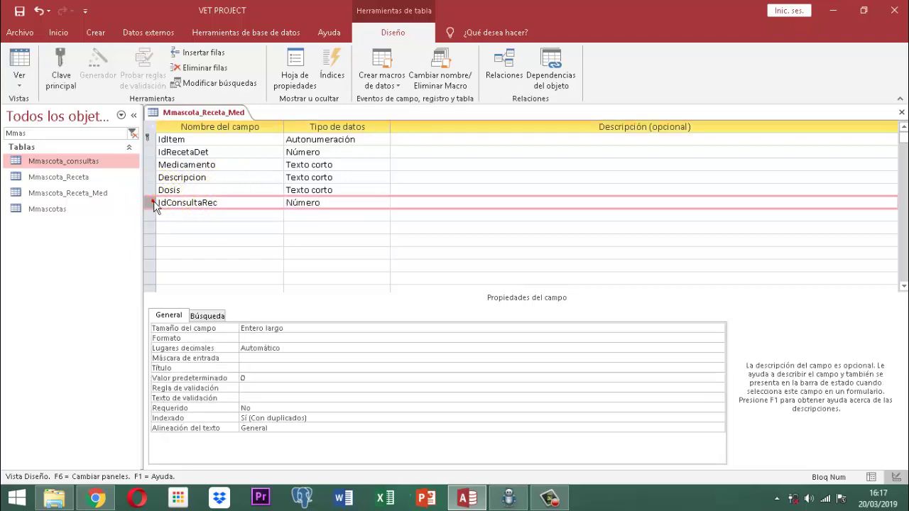
drag(153, 204, 157, 168)
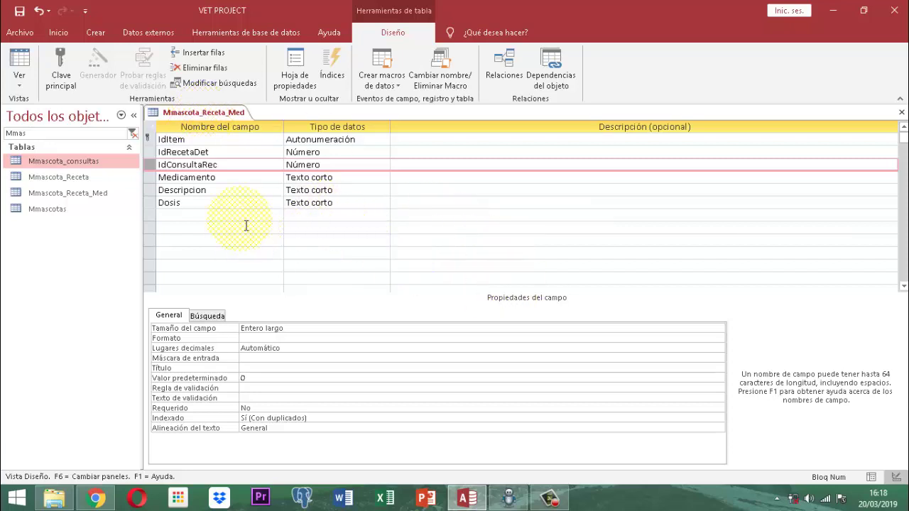
Save the Mmascota_Receta_Med table design and close it from its document tab.
right_click(199, 118)
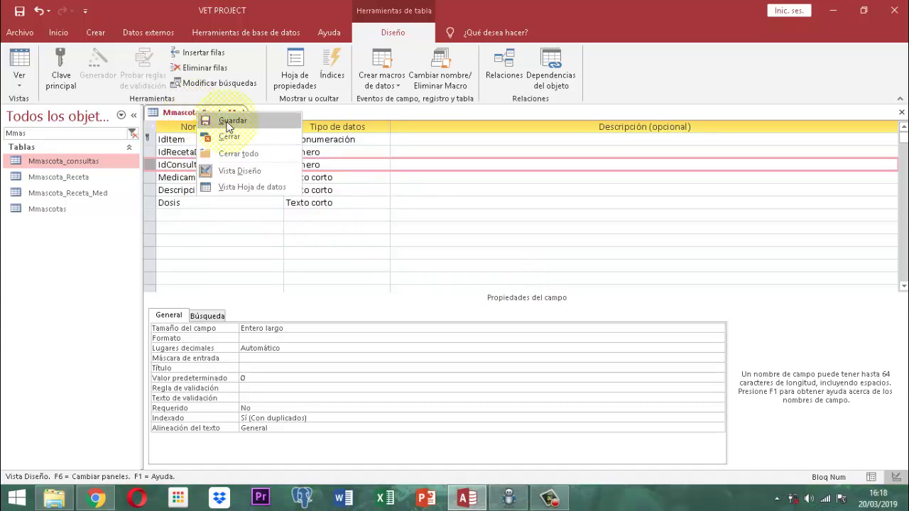
click(229, 124)
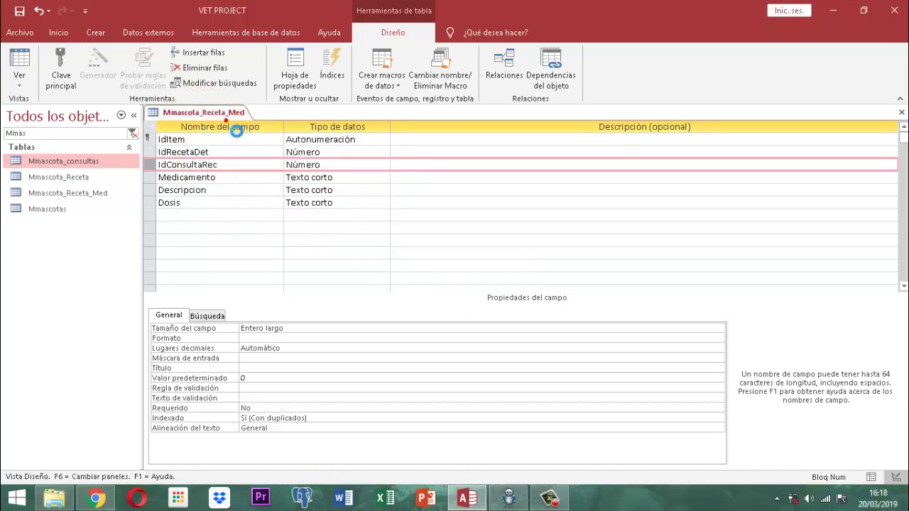
right_click(207, 112)
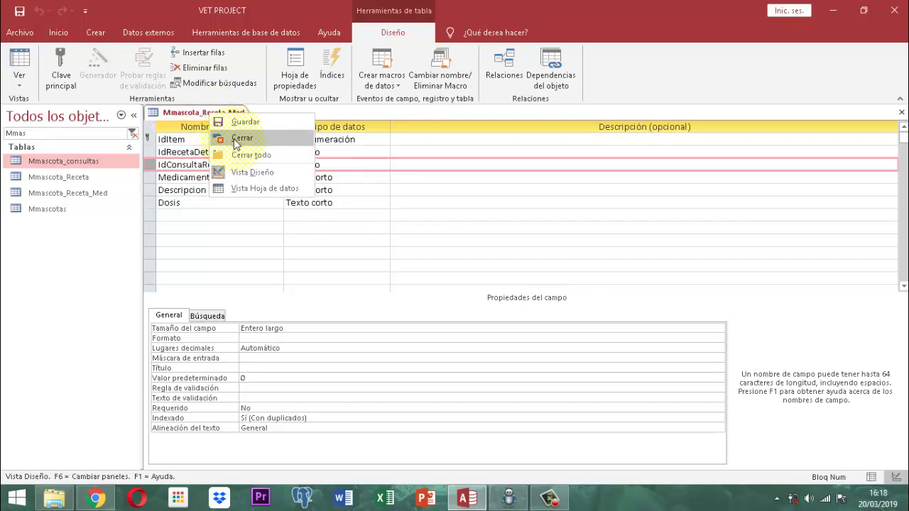
click(238, 138)
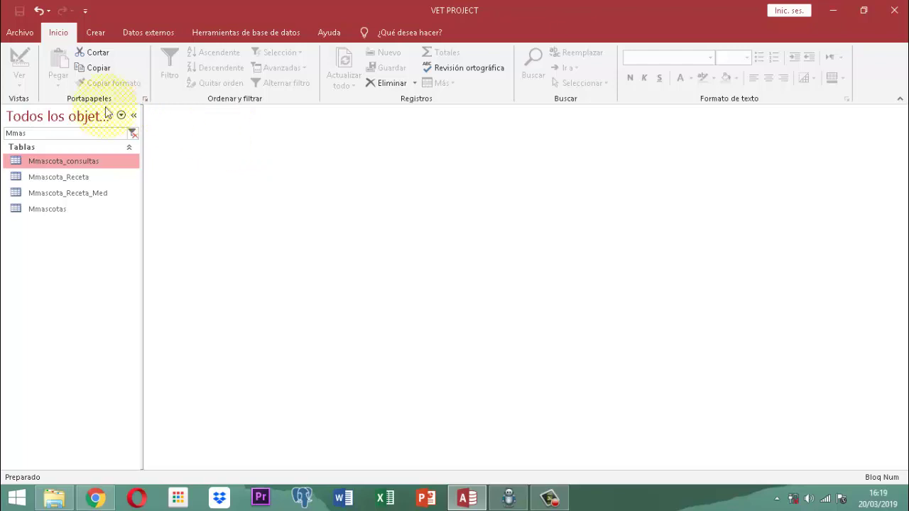
Filter objects by 'T', open TServiciosProductos and browse its 194 records, returning to the top.
click(62, 136)
double_click(64, 134)
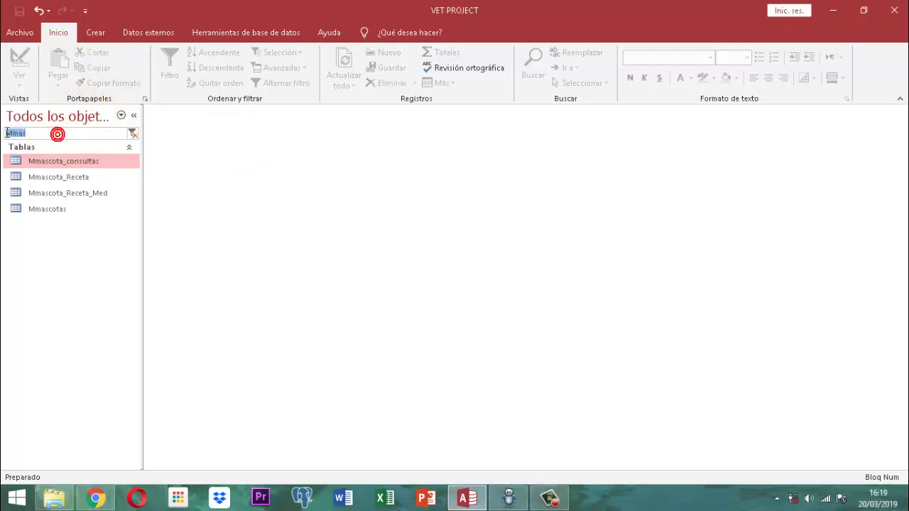
text(T)
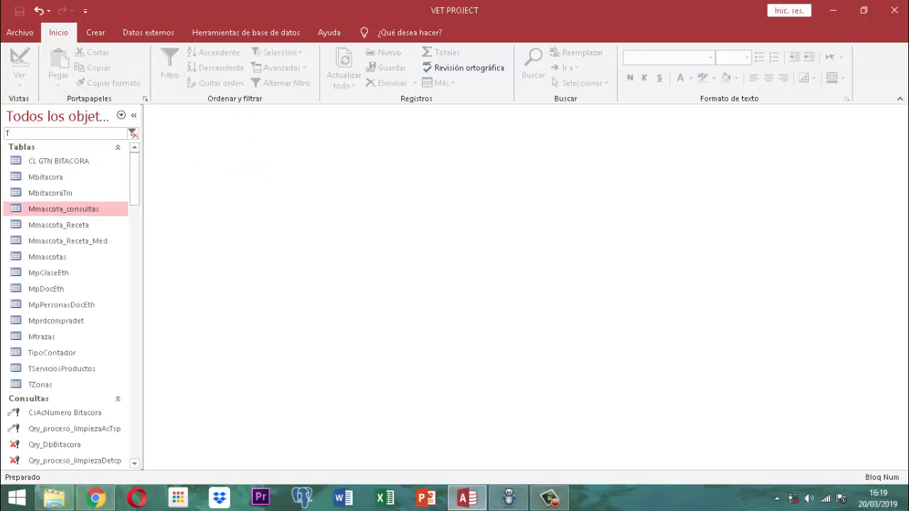
click(63, 370)
double_click(63, 375)
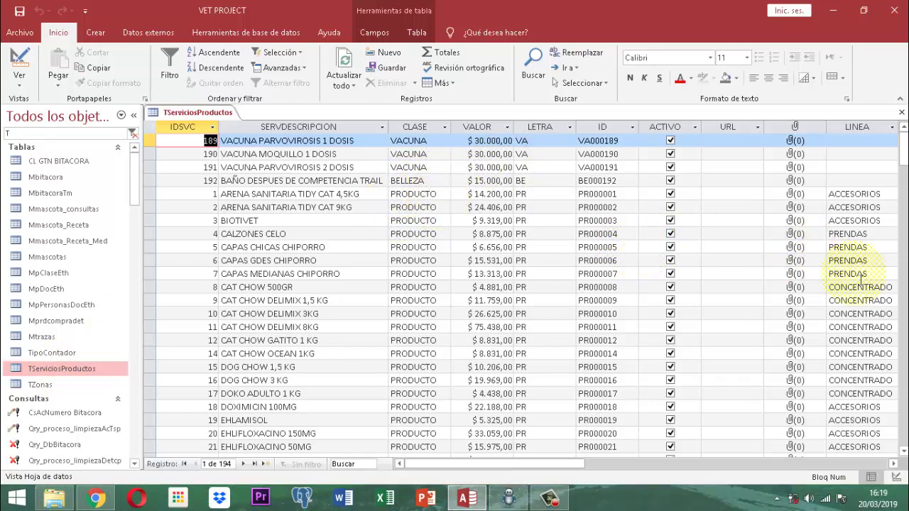
scroll(877, 285, down, 7)
scroll(876, 284, down, 7)
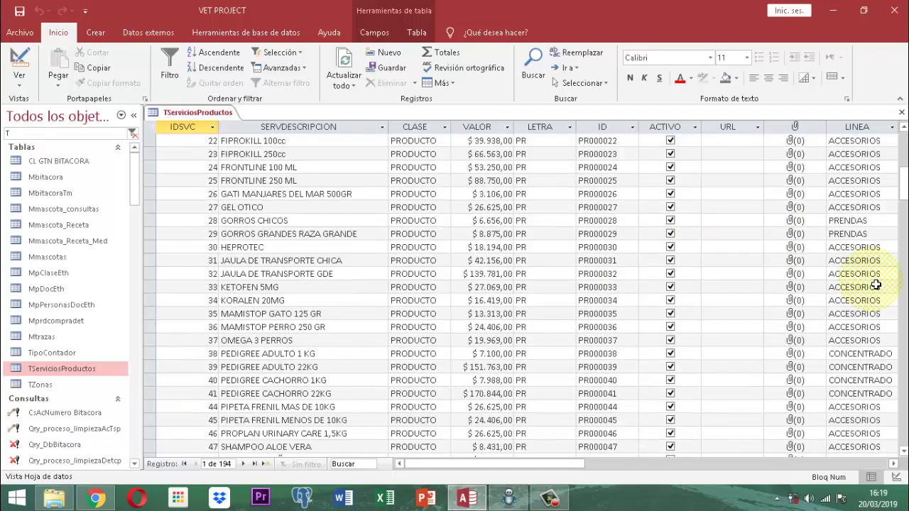
scroll(876, 285, down, 20)
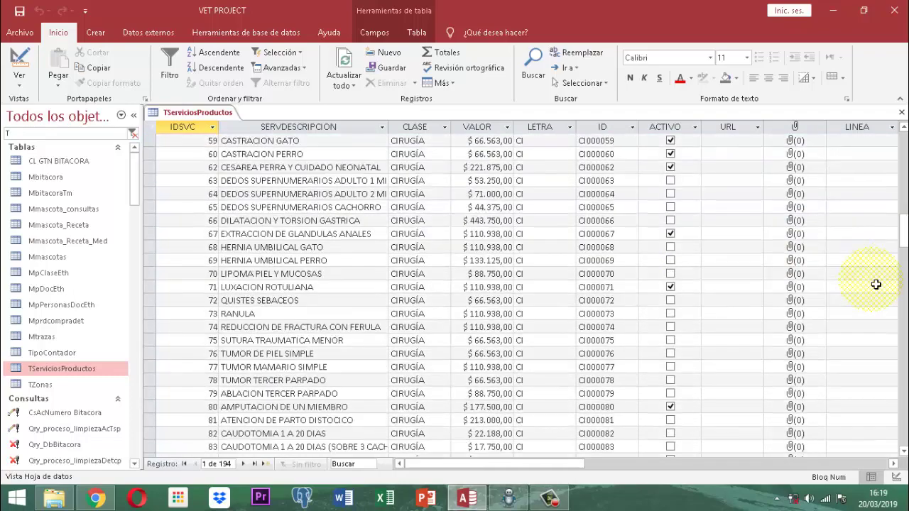
scroll(877, 285, down, 12)
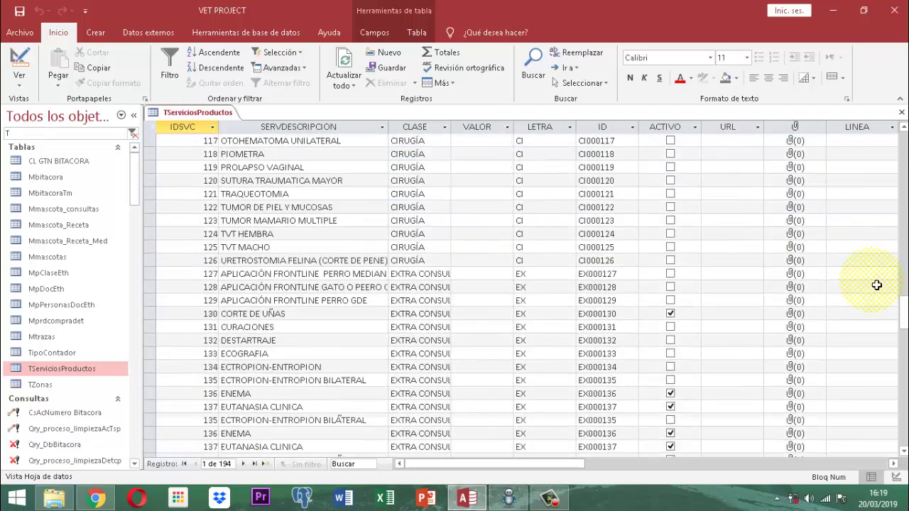
scroll(876, 285, down, 7)
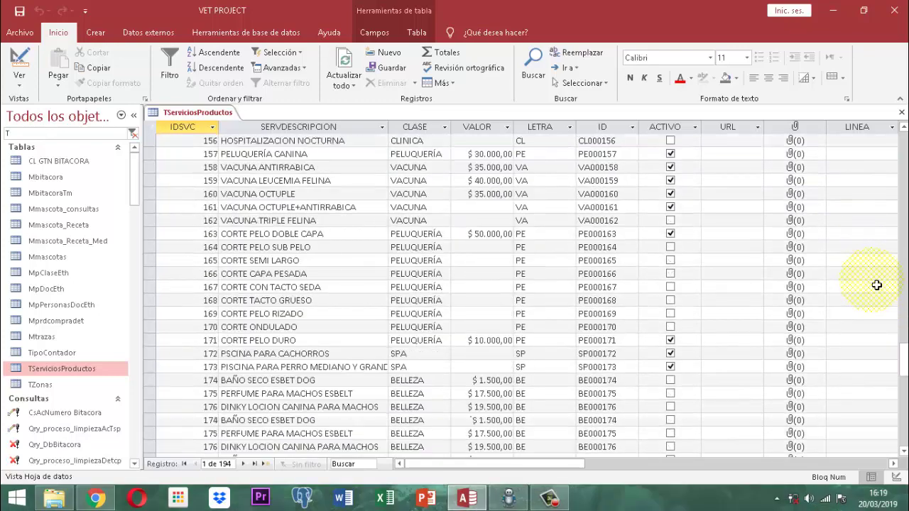
scroll(876, 285, down, 7)
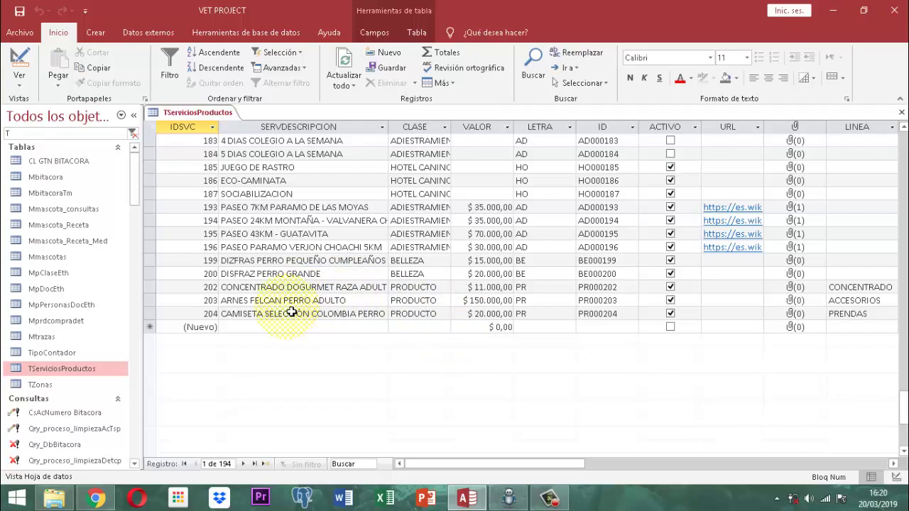
scroll(291, 313, up, 20)
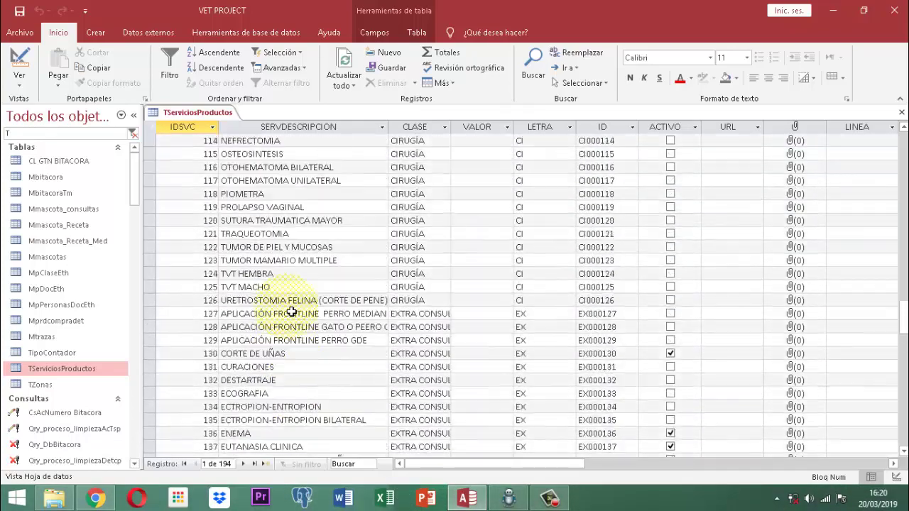
scroll(291, 313, up, 20)
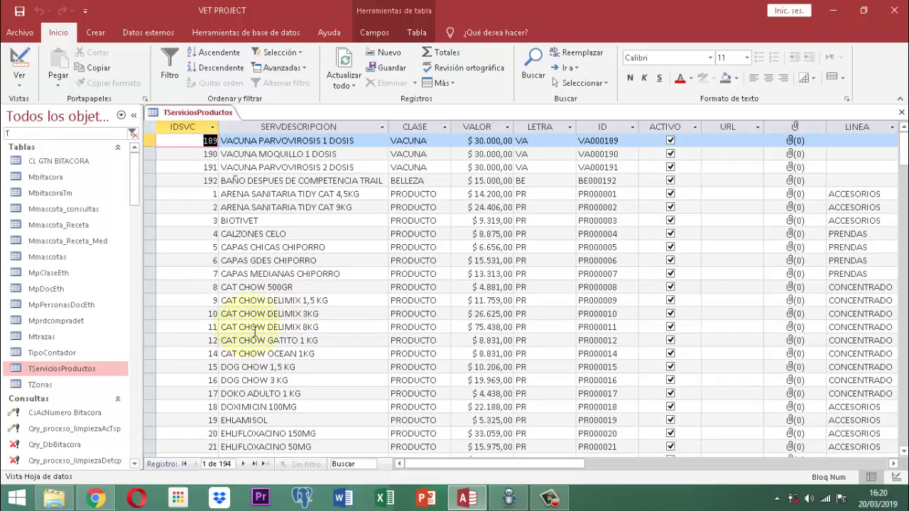
Close the TServiciosProductos table and clear the 'T' filter from the navigation pane.
right_click(204, 112)
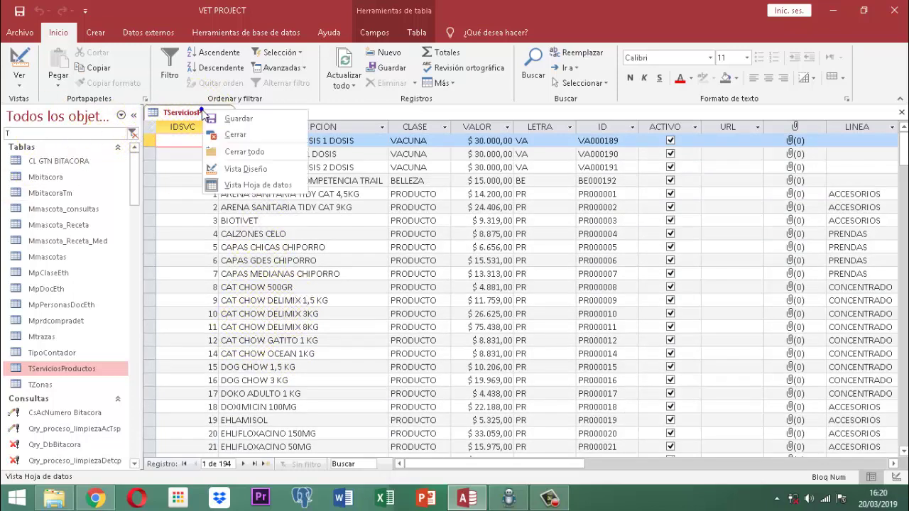
click(238, 137)
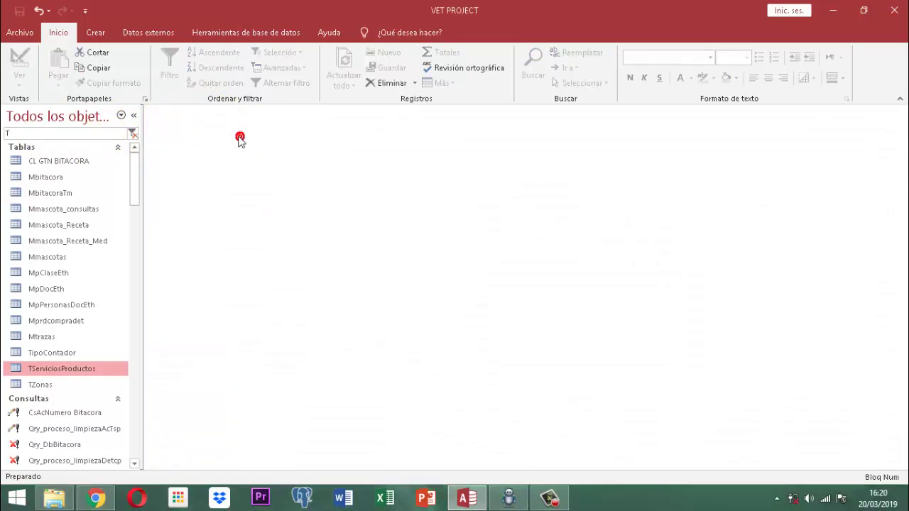
drag(56, 137, 7, 134)
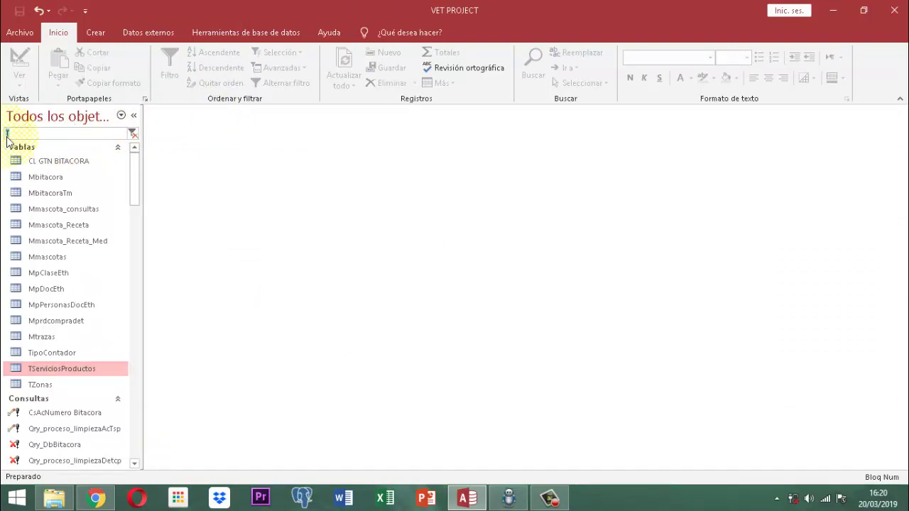
key(BackSpace)
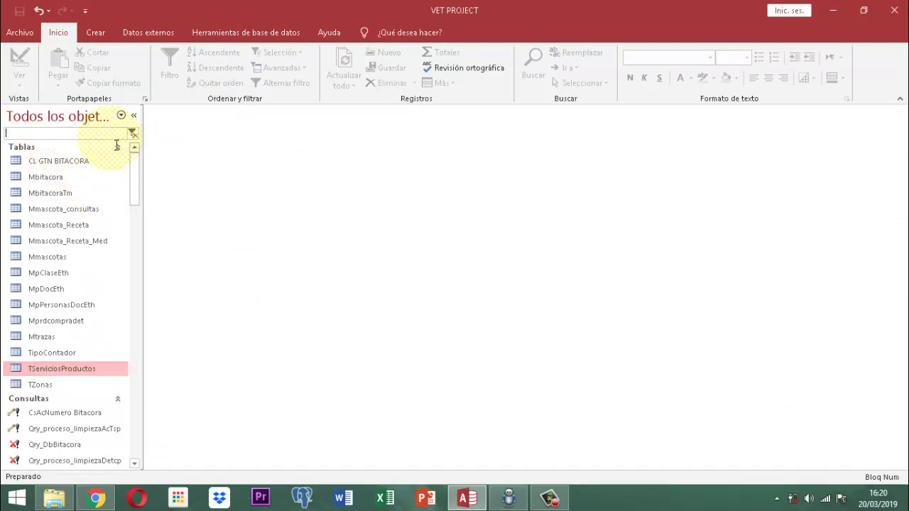
Scroll through the full object list and return to the navigation pane search box.
scroll(85, 206, down, 20)
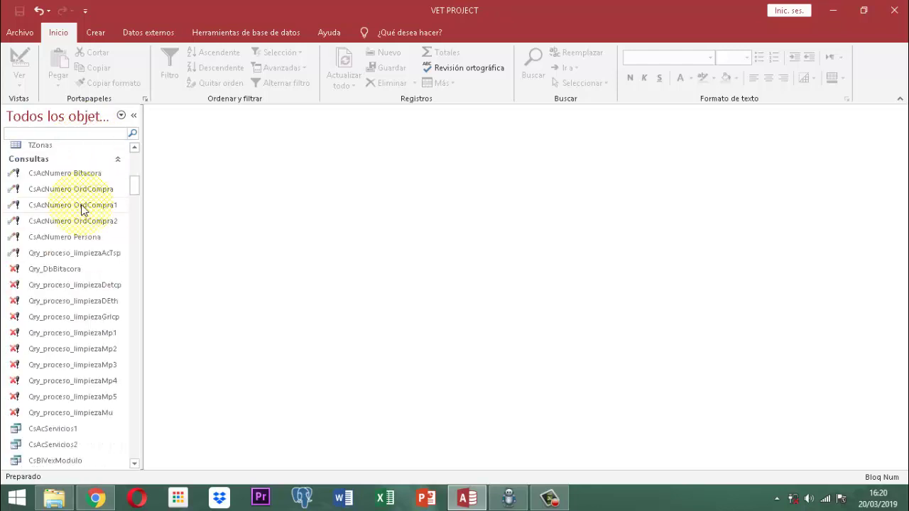
scroll(118, 237, down, 20)
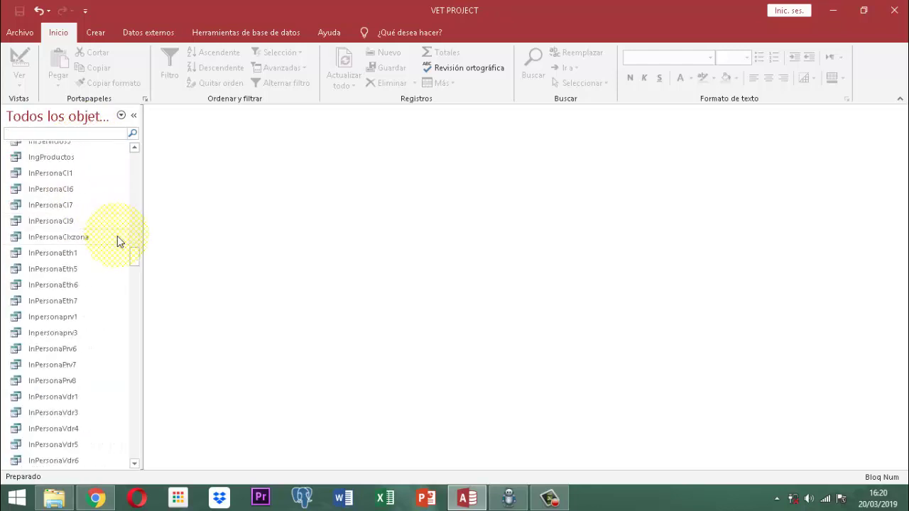
scroll(121, 248, down, 20)
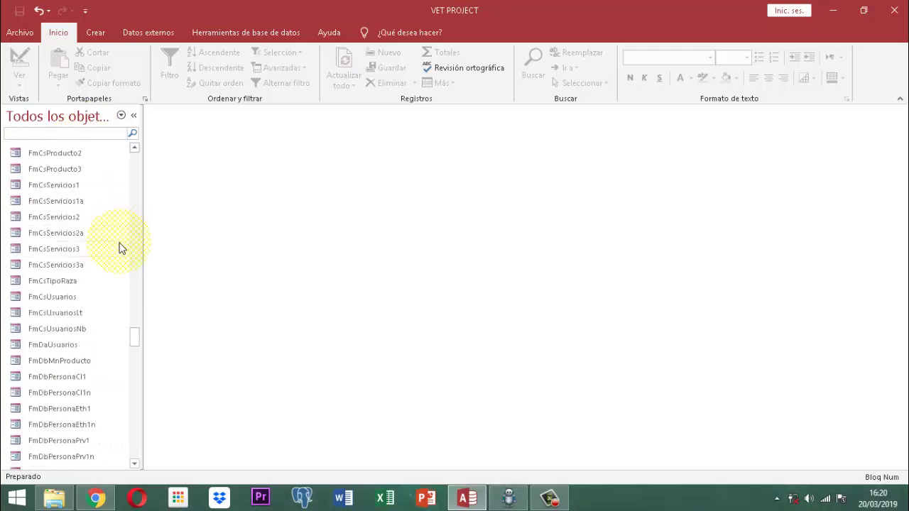
scroll(125, 246, down, 15)
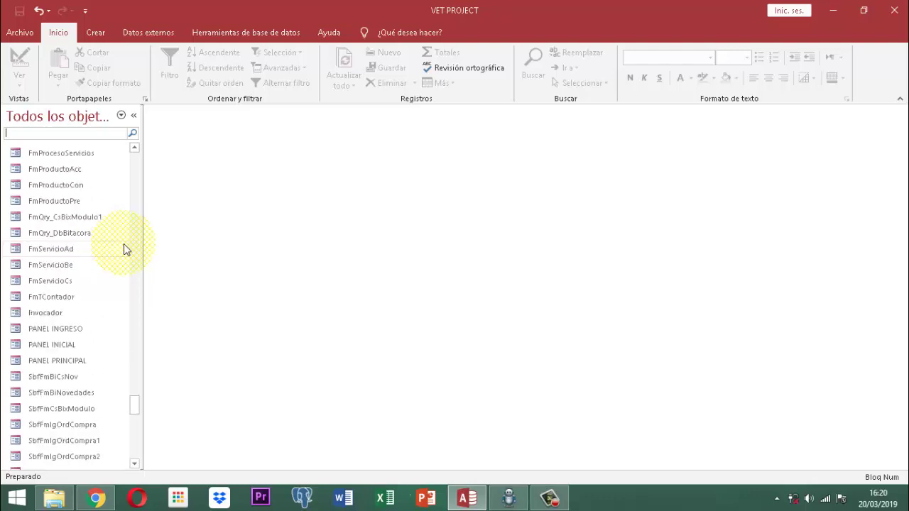
scroll(128, 248, up, 6)
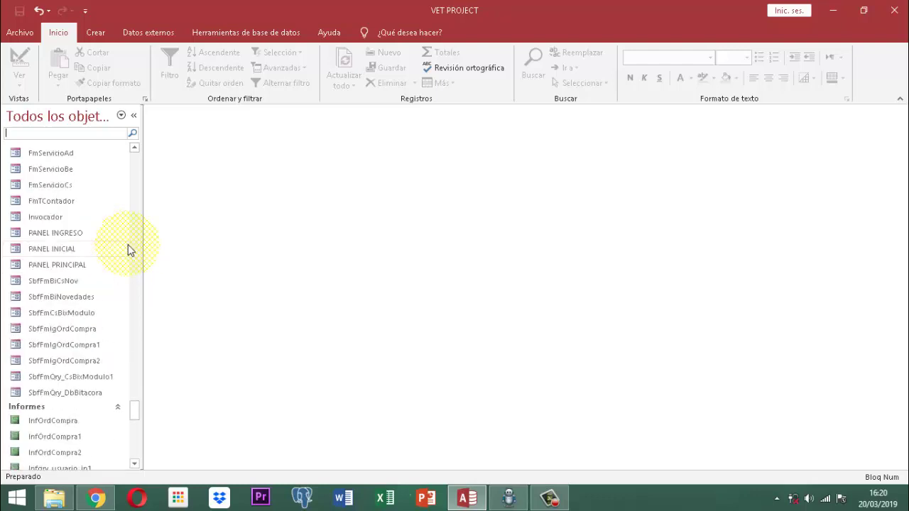
scroll(128, 251, down, 3)
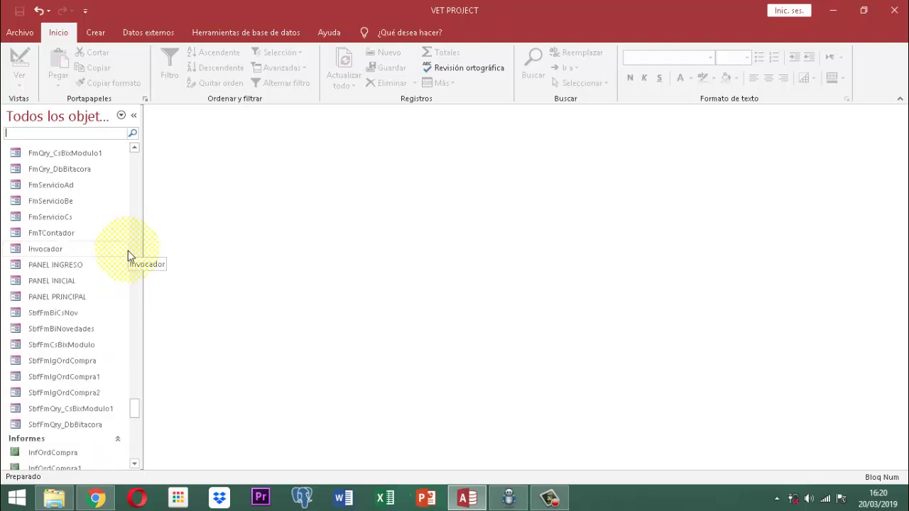
click(62, 133)
Open PANEL INICIAL, log in as a user with its password, and open PRODUCTOS.
text(panel ini)
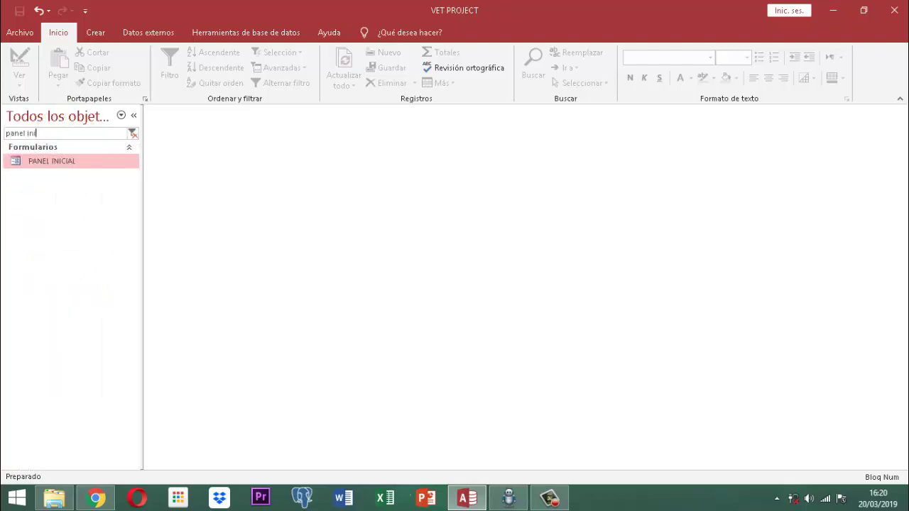
key(Return)
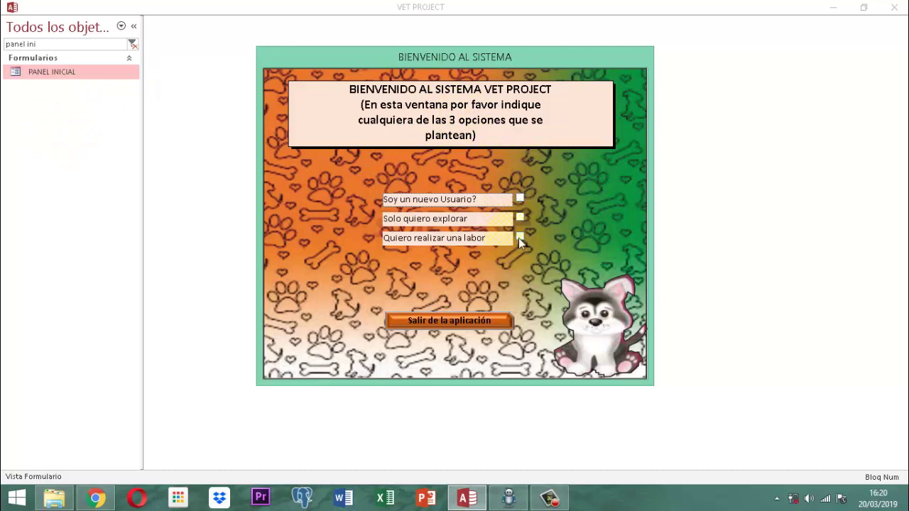
click(519, 238)
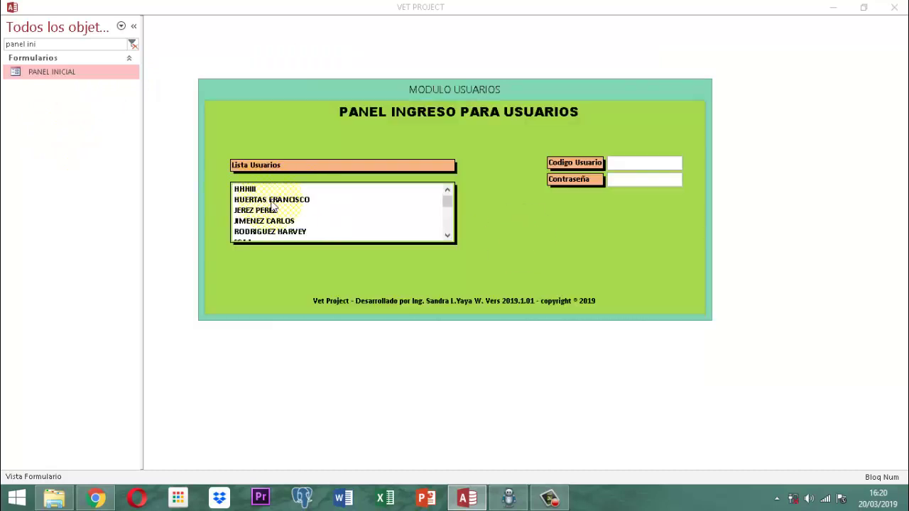
click(274, 221)
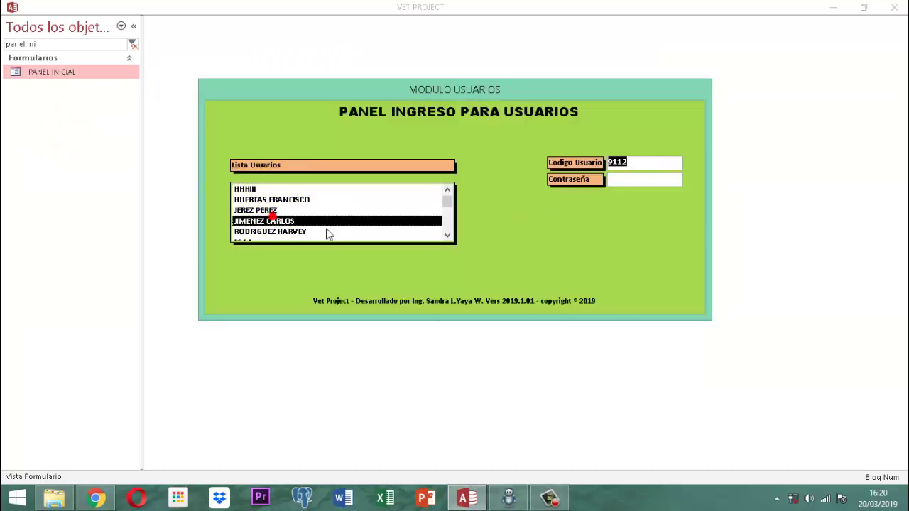
text(123)
key(Return)
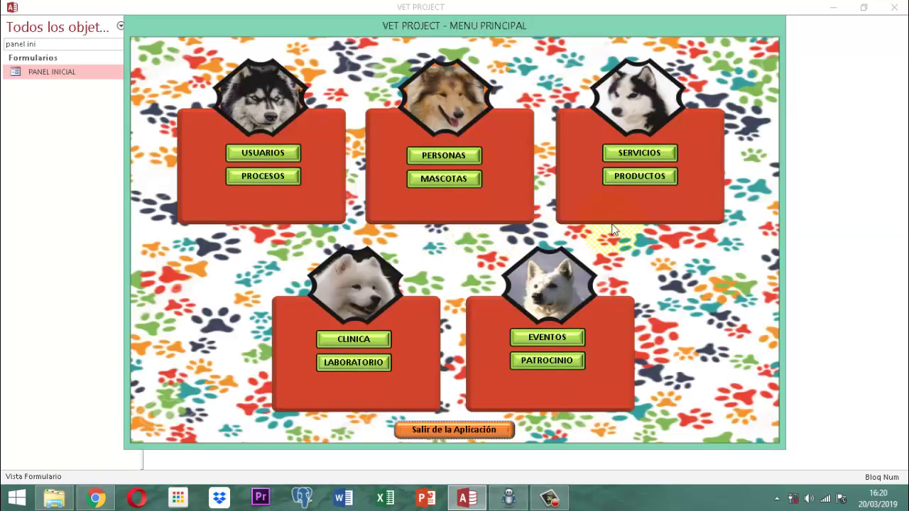
click(652, 175)
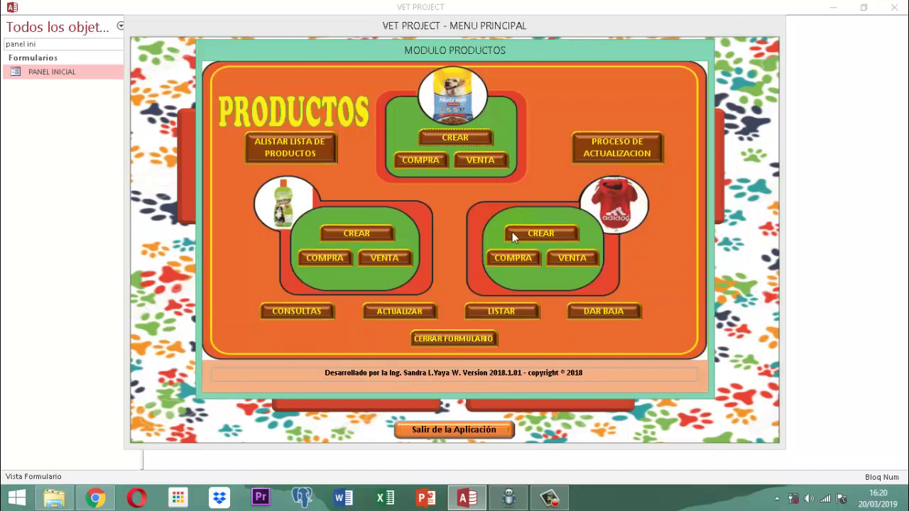
Open CONSULTAS on the ACCESORIOS tab and view items from ARENA SANITARIA TIDY CAT to GATI MANJARES DEL MAR.
click(297, 312)
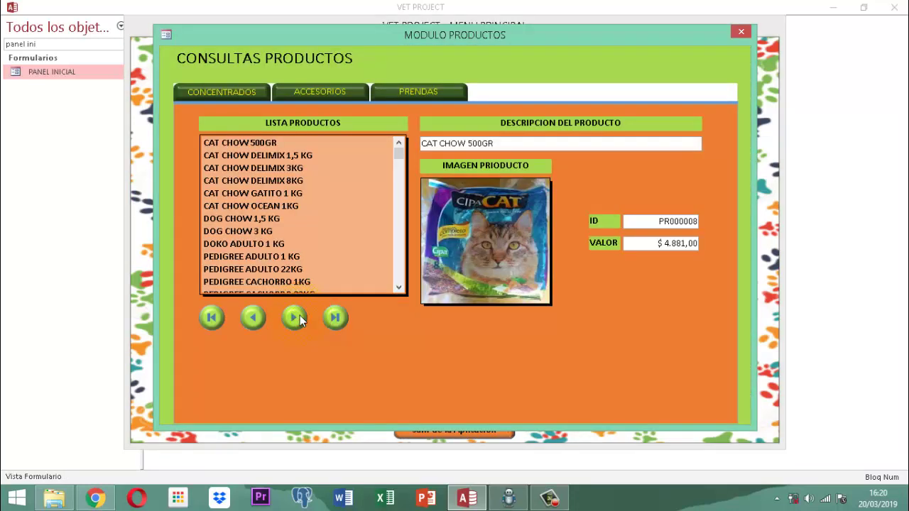
click(320, 92)
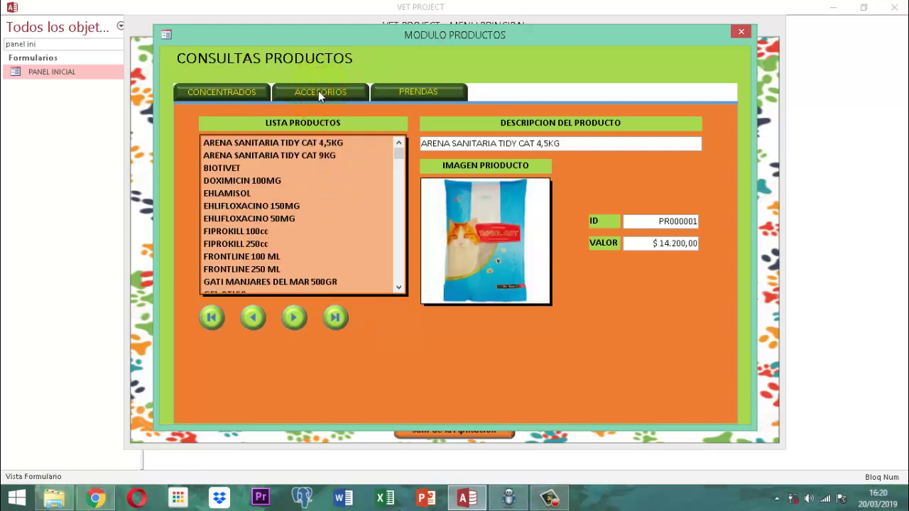
click(250, 140)
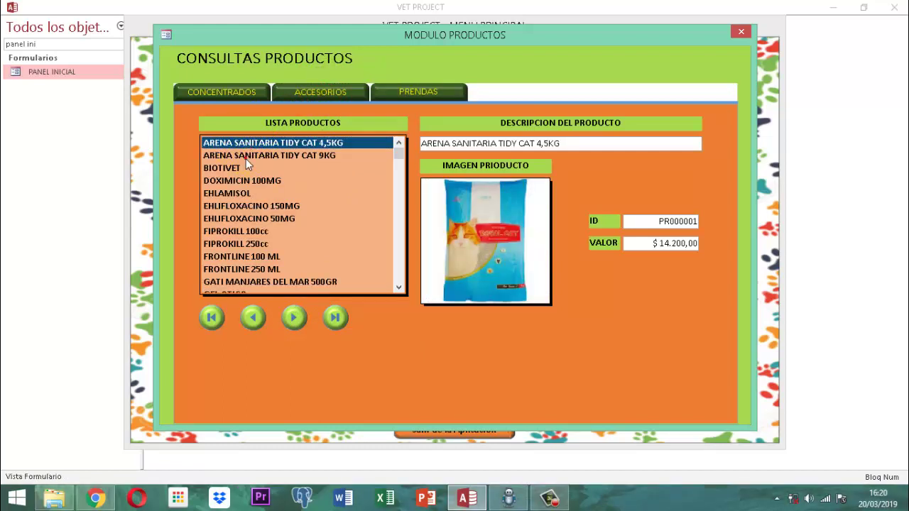
click(246, 154)
click(229, 167)
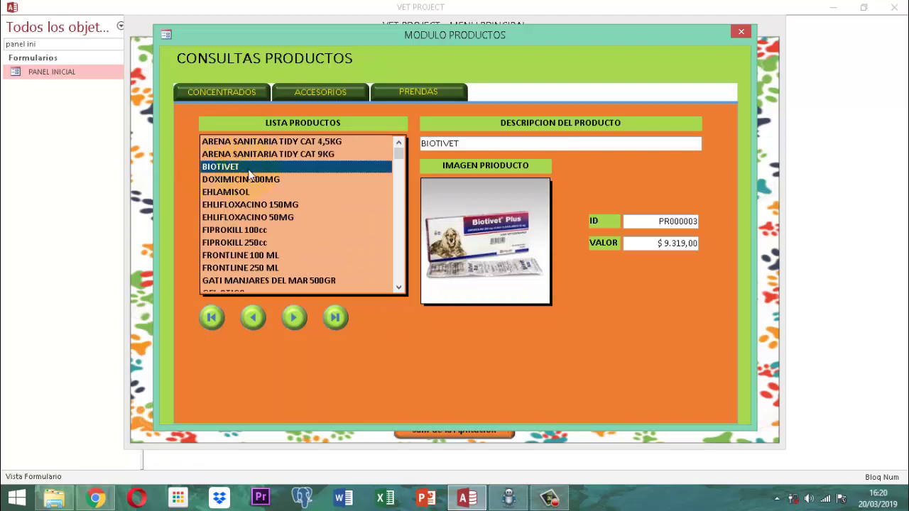
click(247, 178)
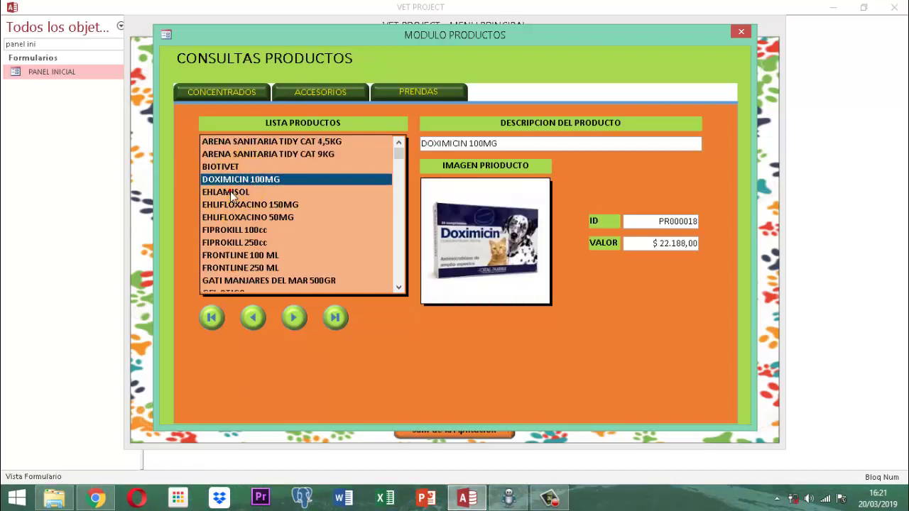
click(230, 191)
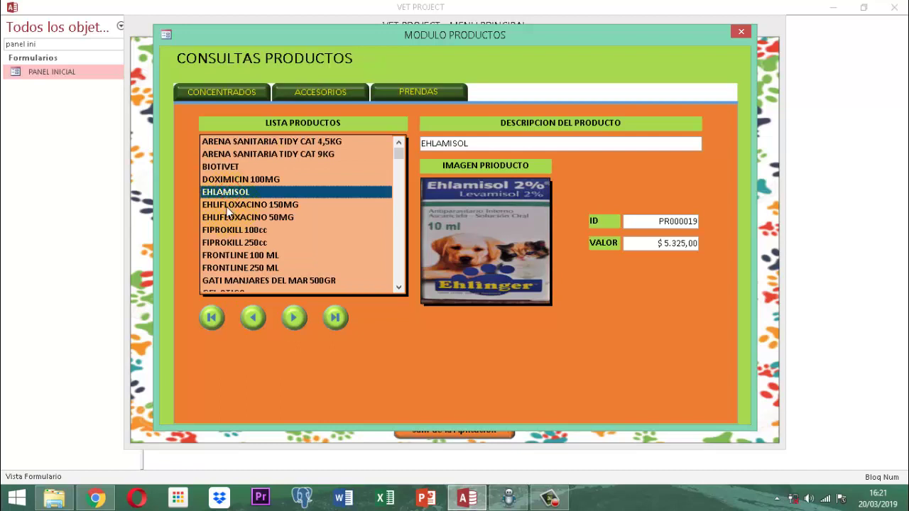
click(232, 205)
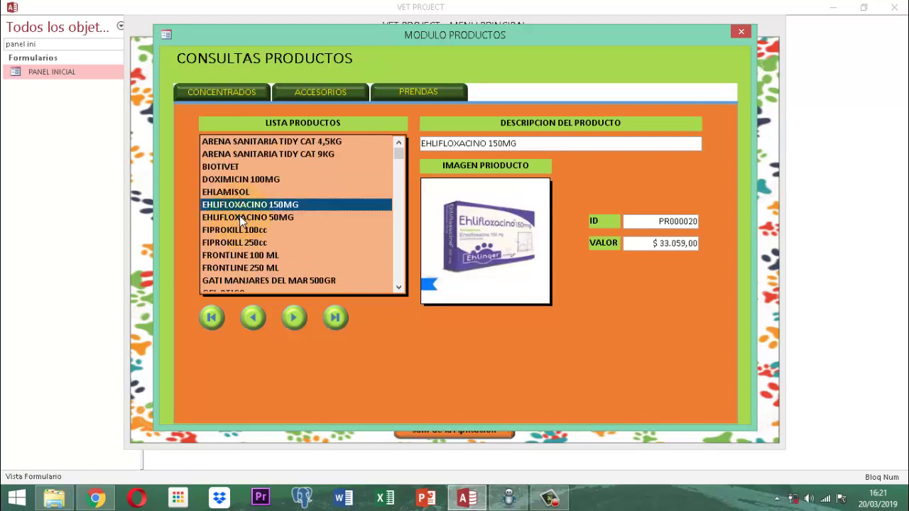
click(240, 217)
click(235, 230)
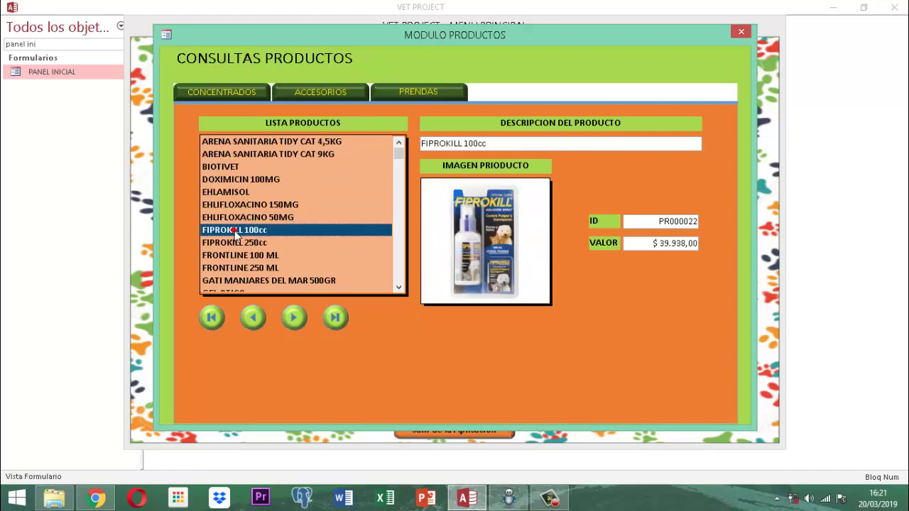
click(234, 242)
click(248, 257)
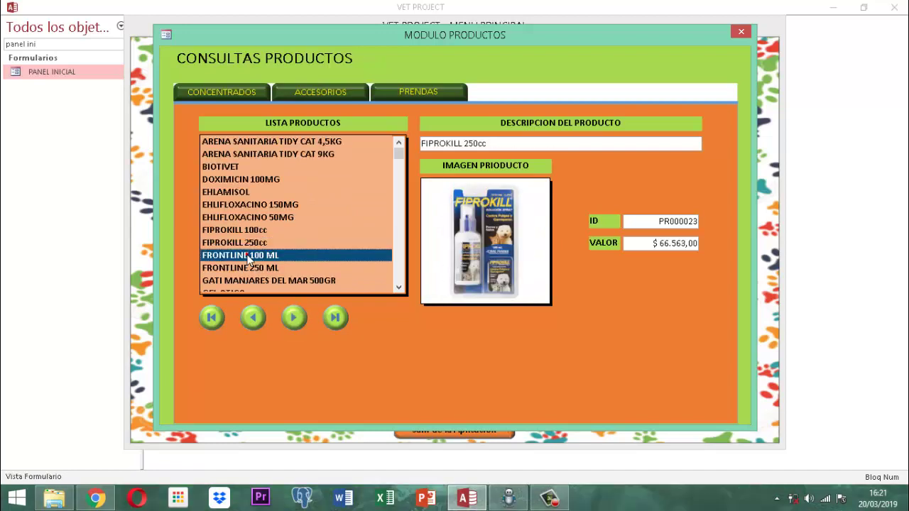
click(253, 266)
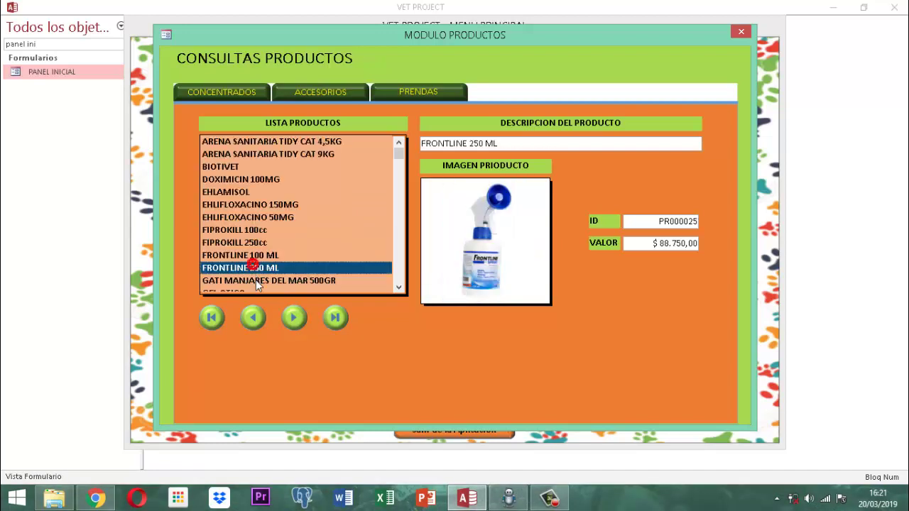
click(257, 282)
View further accessories from GEL OTICO to MAMISTOP PERRO 250 GR, then close the queries window.
scroll(284, 270, down, 5)
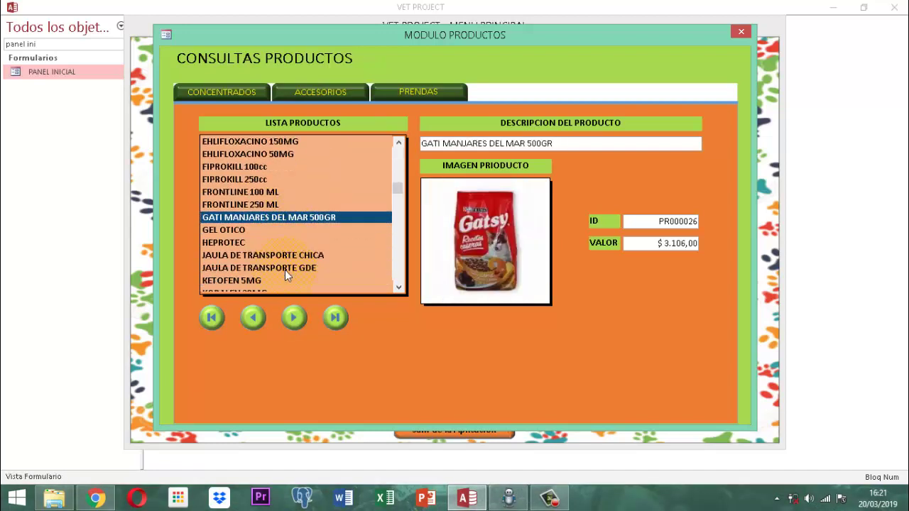
scroll(284, 270, down, 1)
click(239, 193)
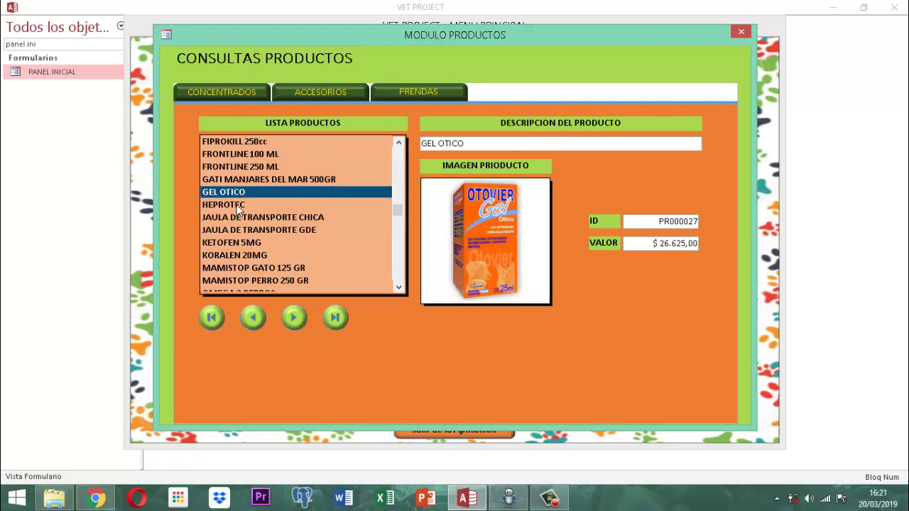
click(239, 205)
click(269, 218)
click(266, 230)
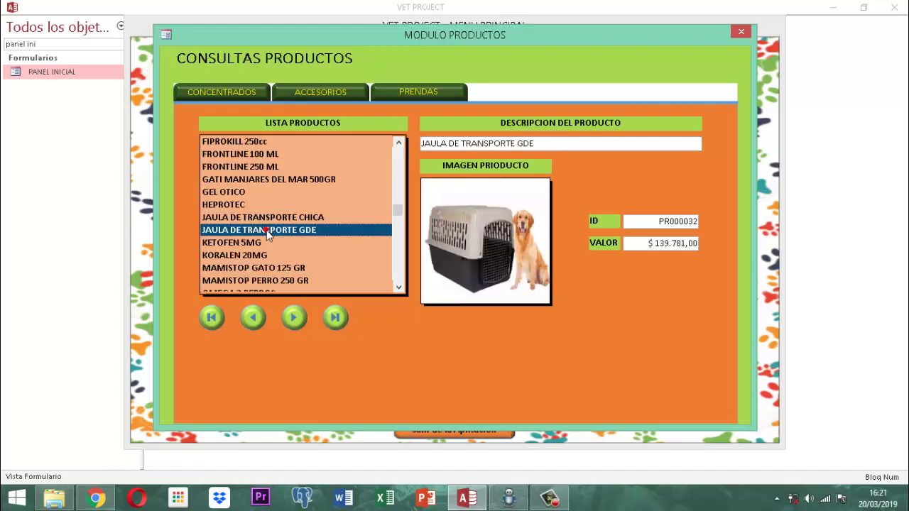
click(245, 241)
click(252, 254)
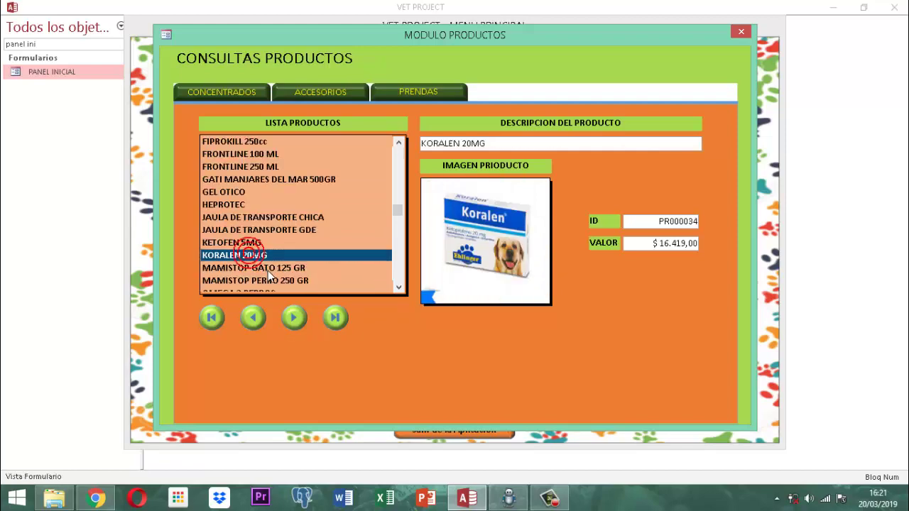
click(268, 269)
click(279, 280)
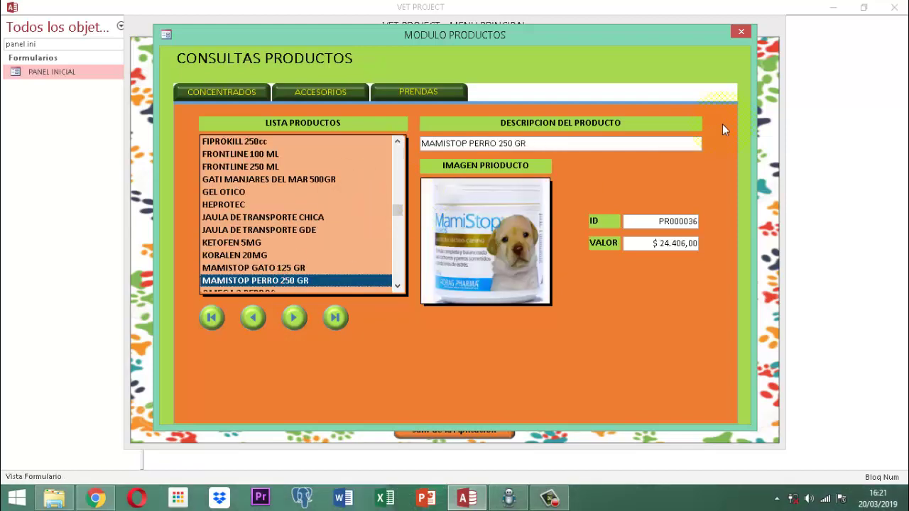
click(741, 33)
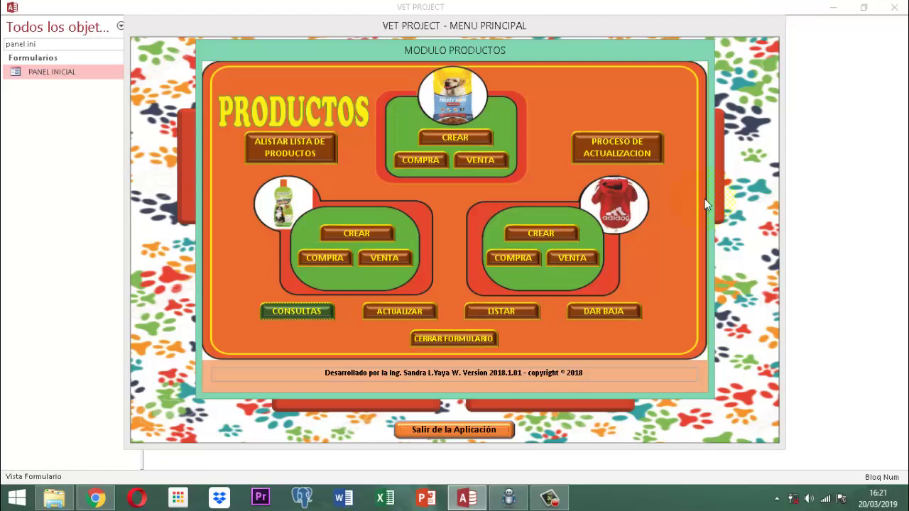
Close the products module form and exit the VET PROJECT application.
click(466, 342)
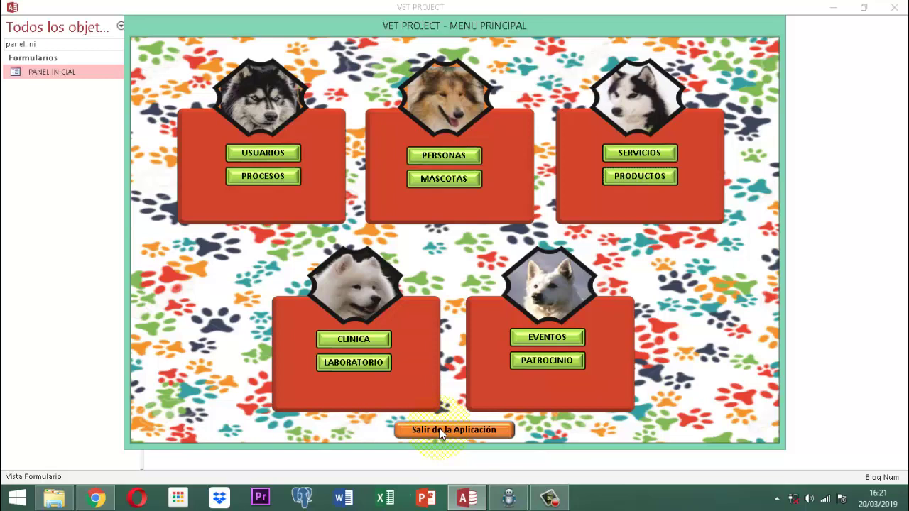
click(441, 431)
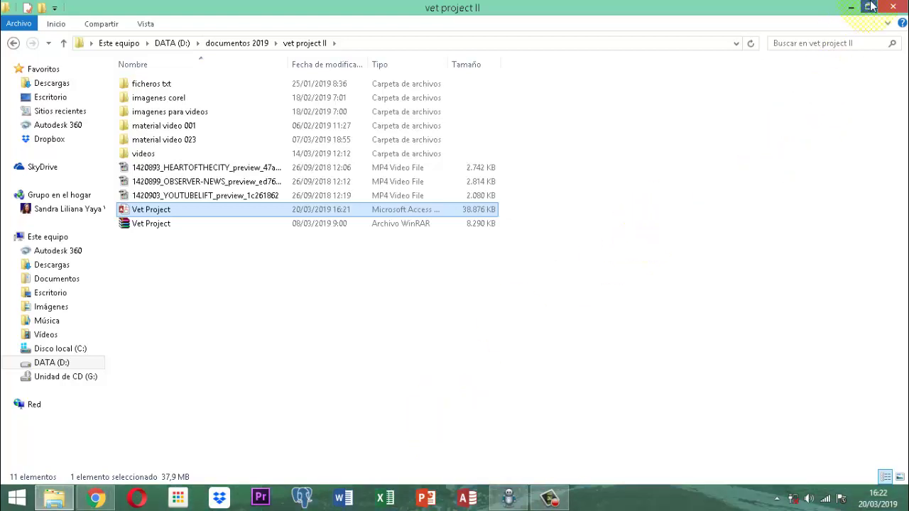
Close the vet project II File Explorer window.
click(896, 7)
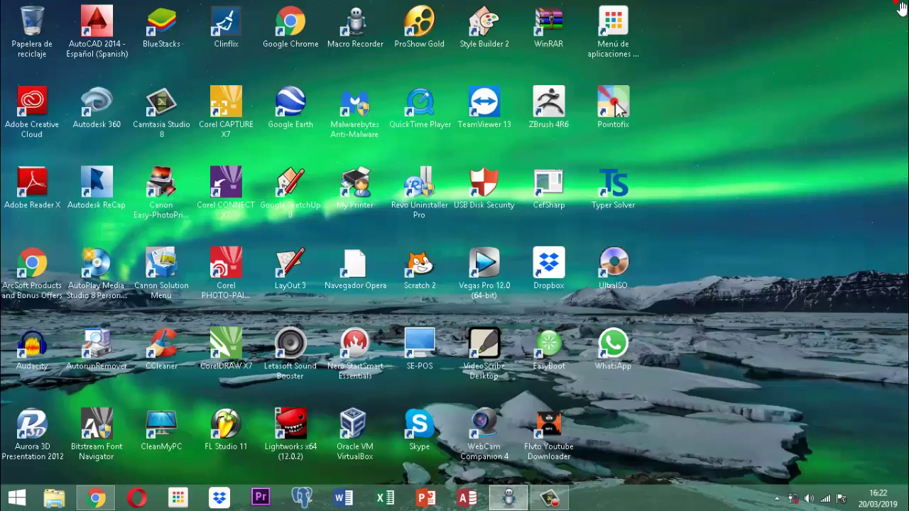